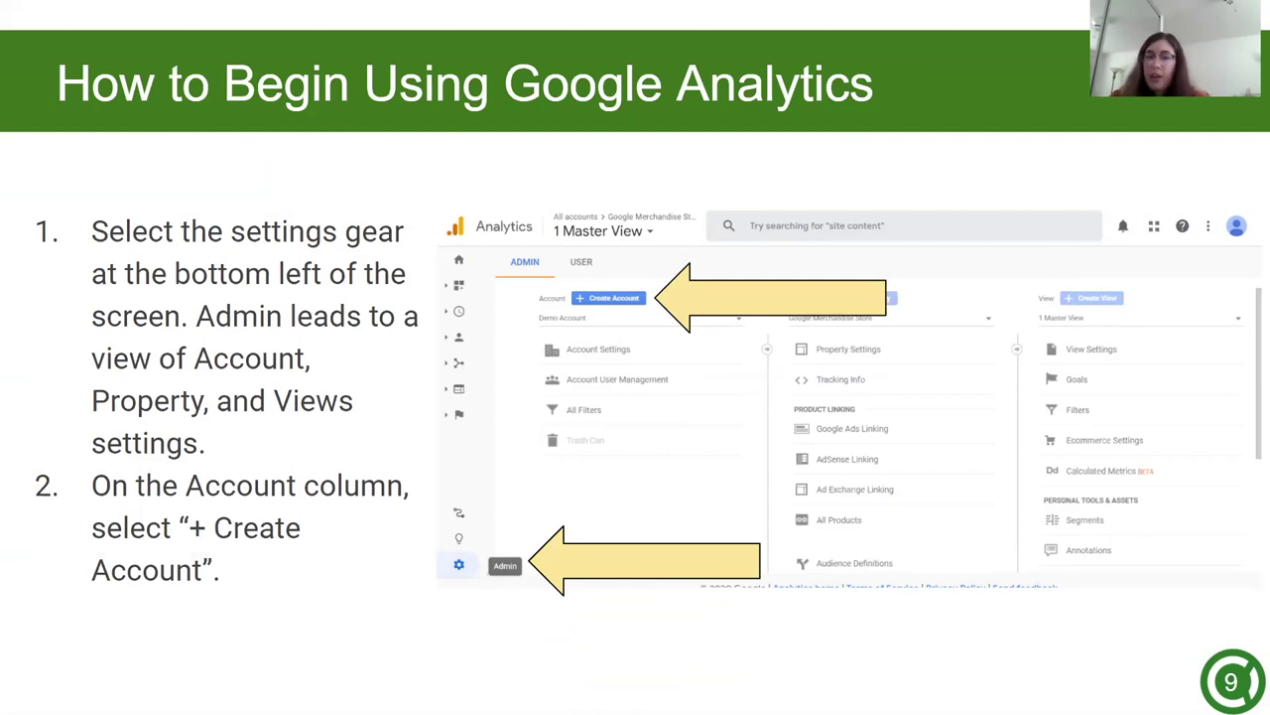
- Advance the slideshow to slide 10, on entering the account name and selecting Web
key("Right")
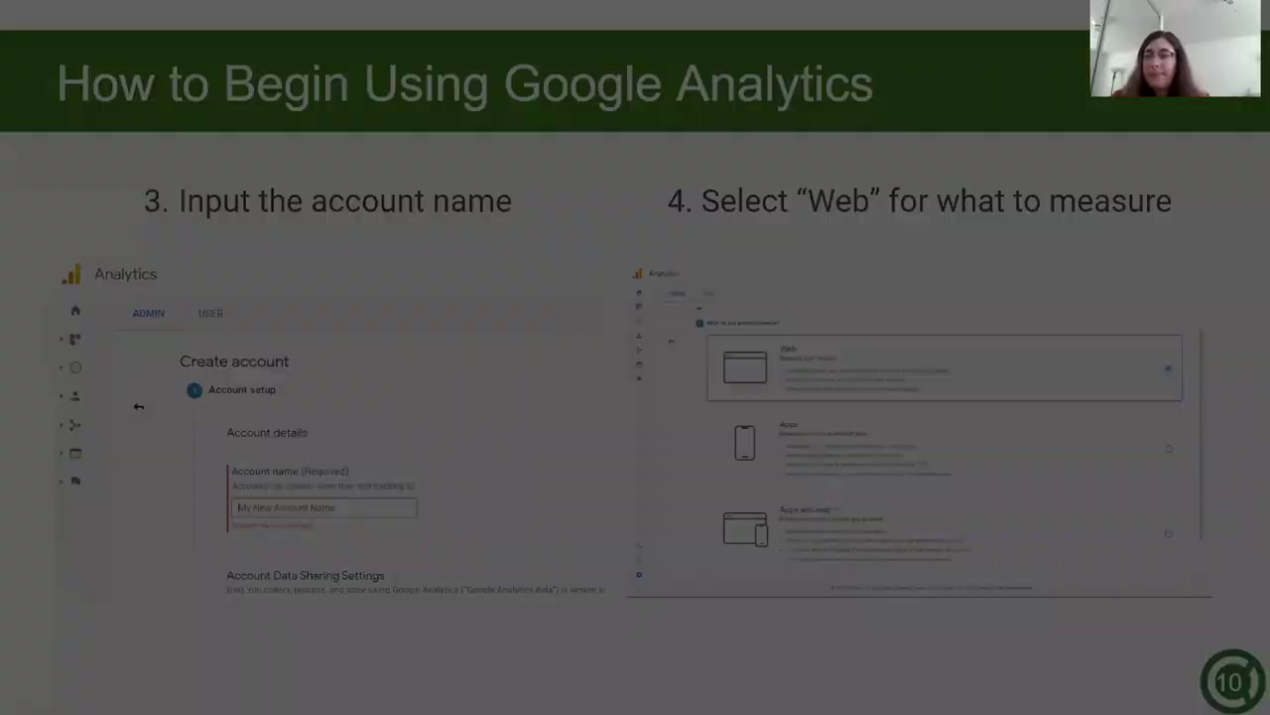
- Step from the Web choice through the property setup slides to the Tracking Code slide
key("Right")
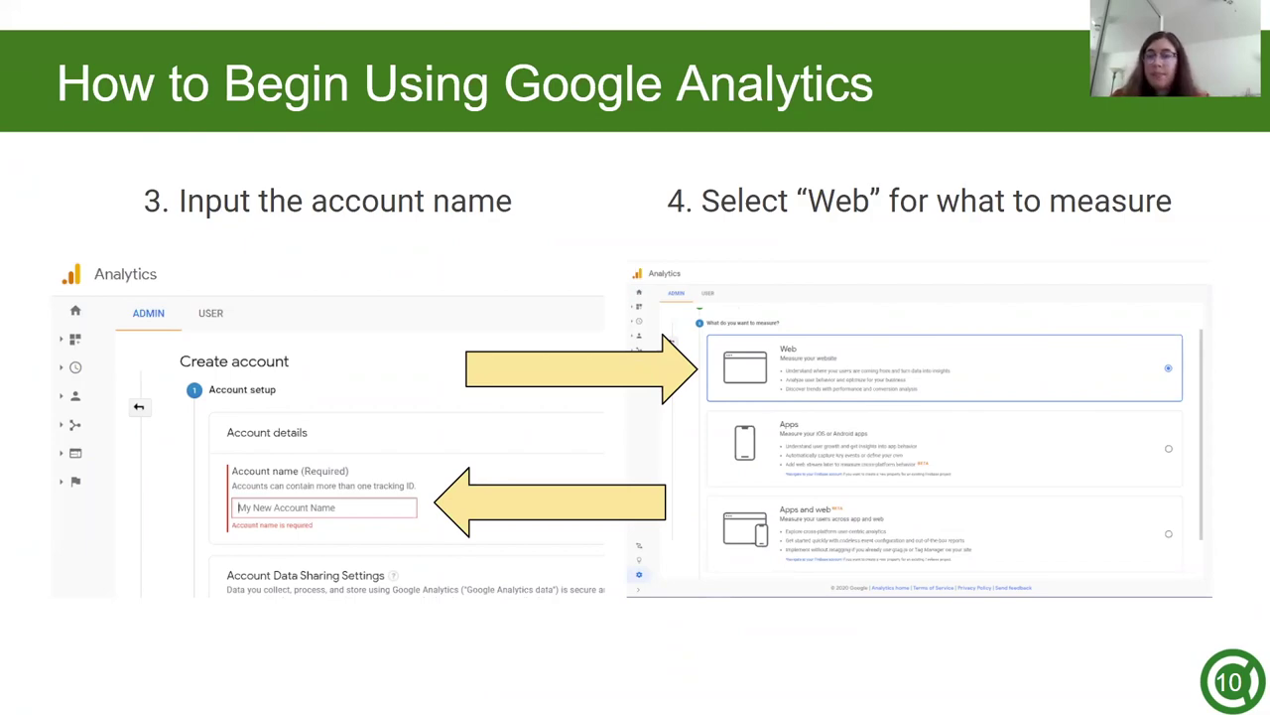
key("Right")
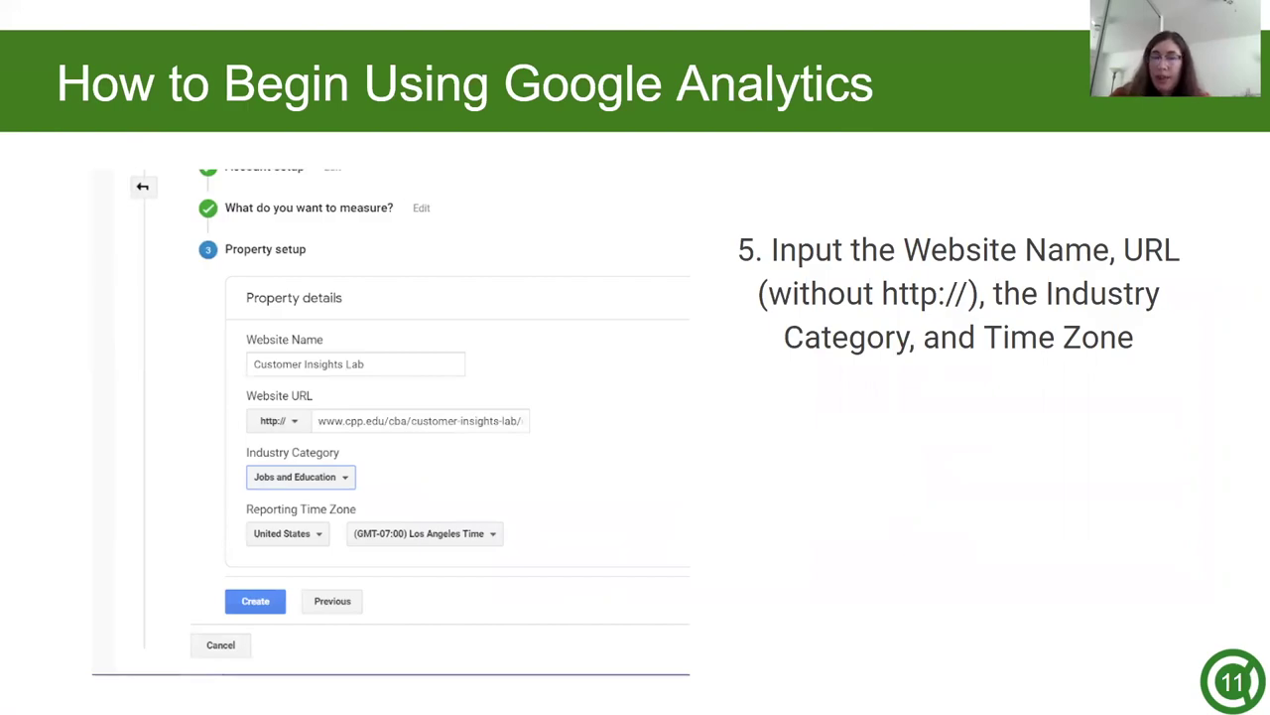
key("Right")
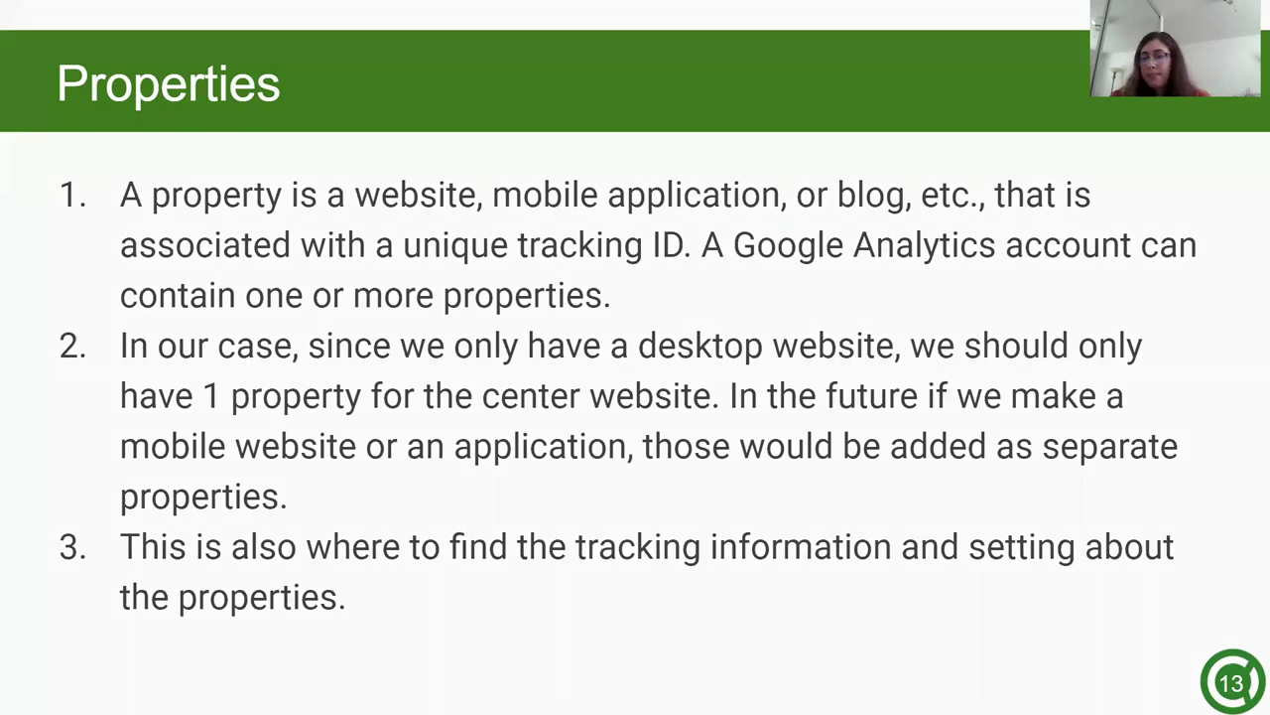
key("Right")
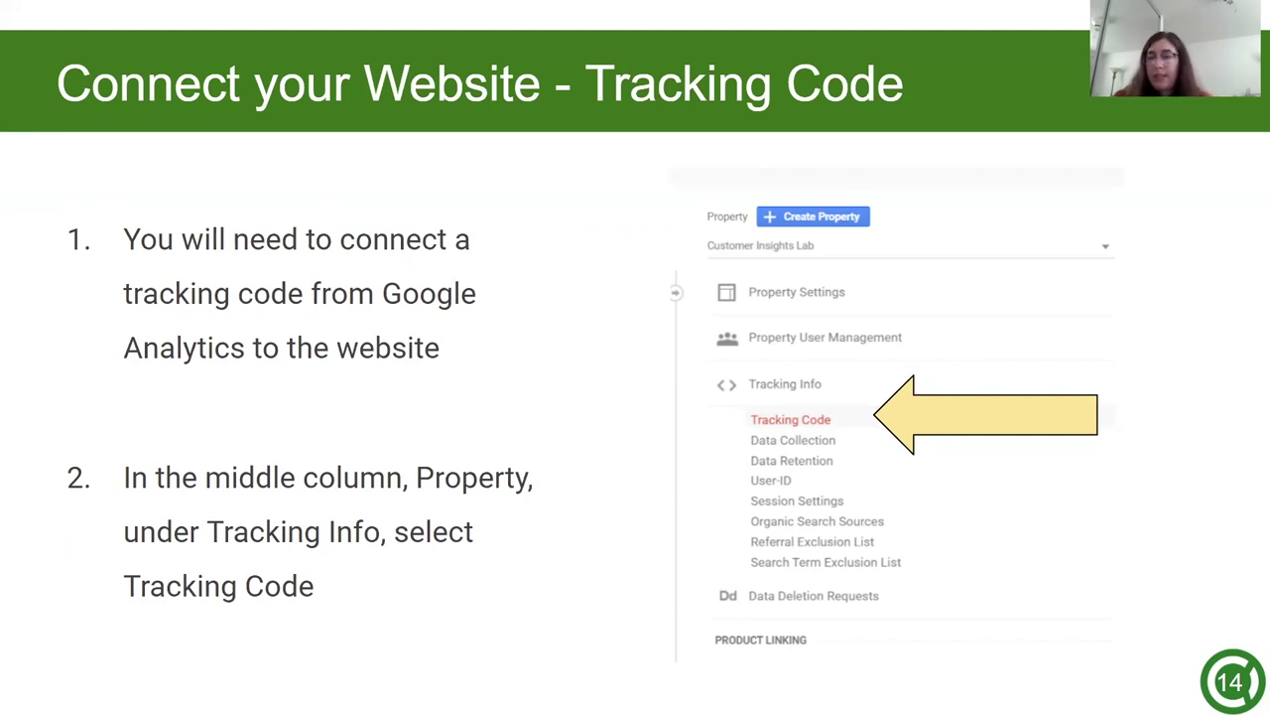
- Advance past the 'Connection Complete!' slide to the 'Settings' section title slide
key("Right")
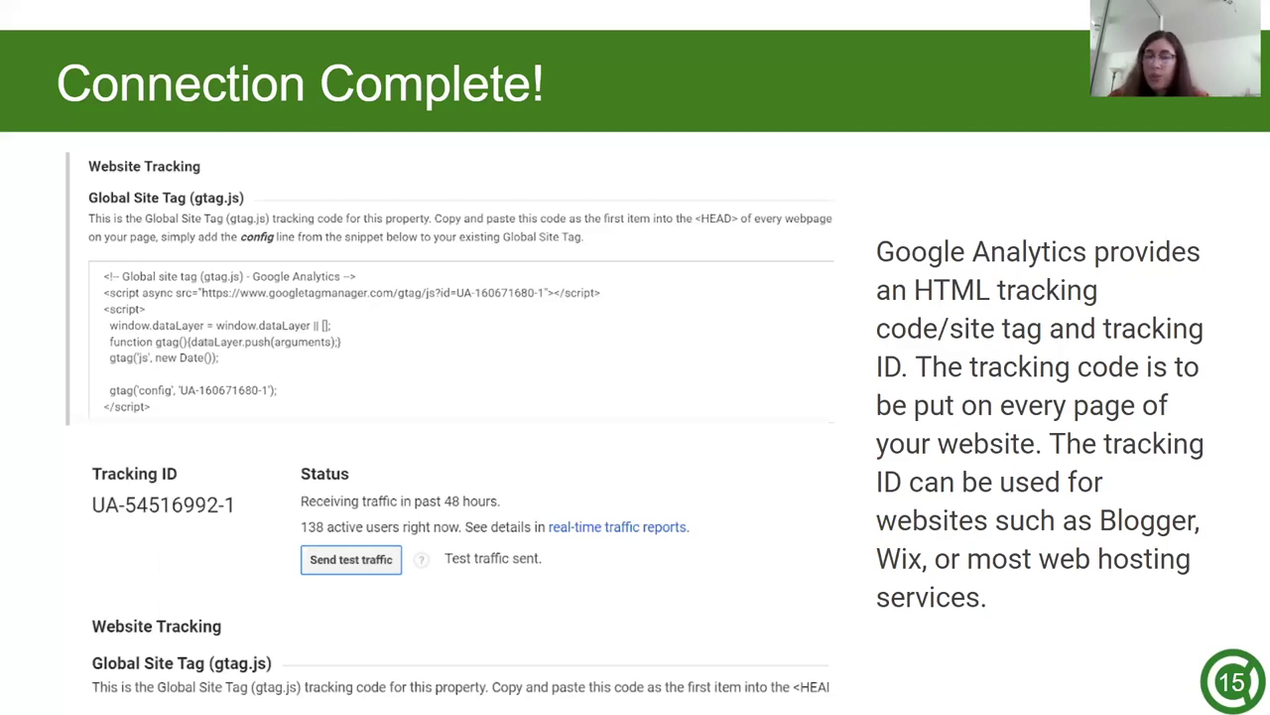
key("Right")
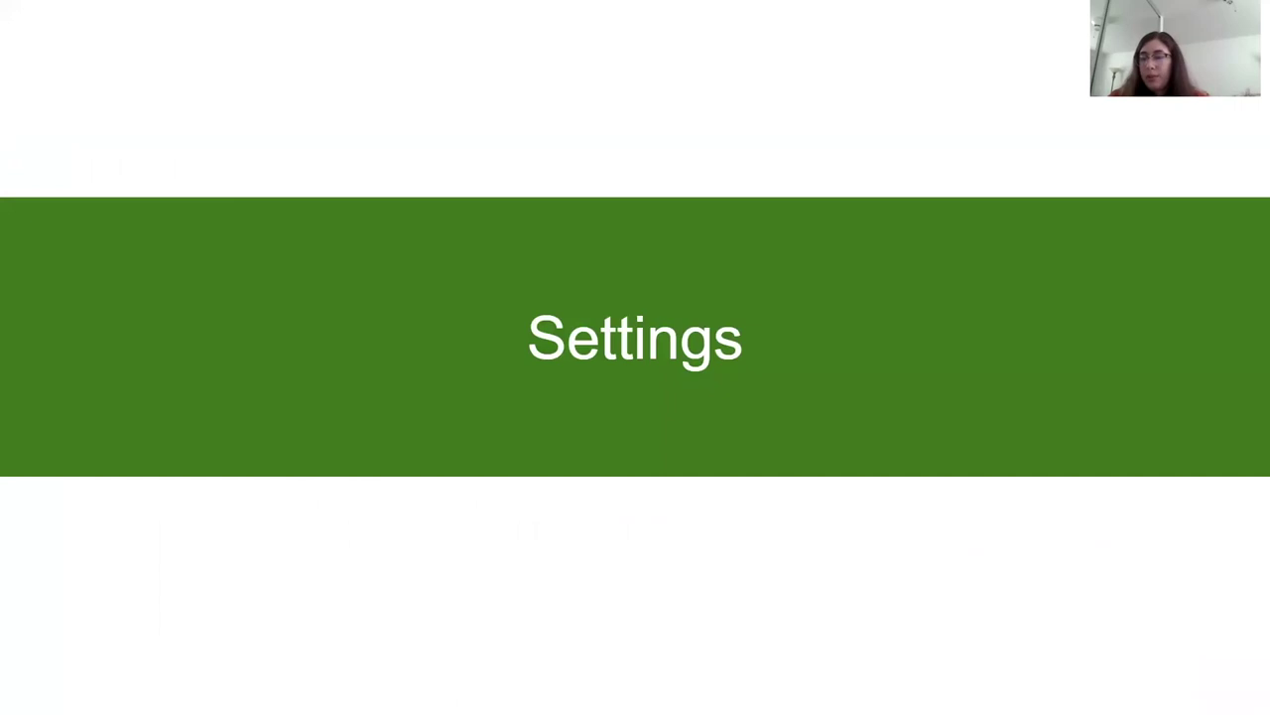
- Advance through the Views slide and its Admin screenshot to the keep-raw-data Master View advice
key("Right")
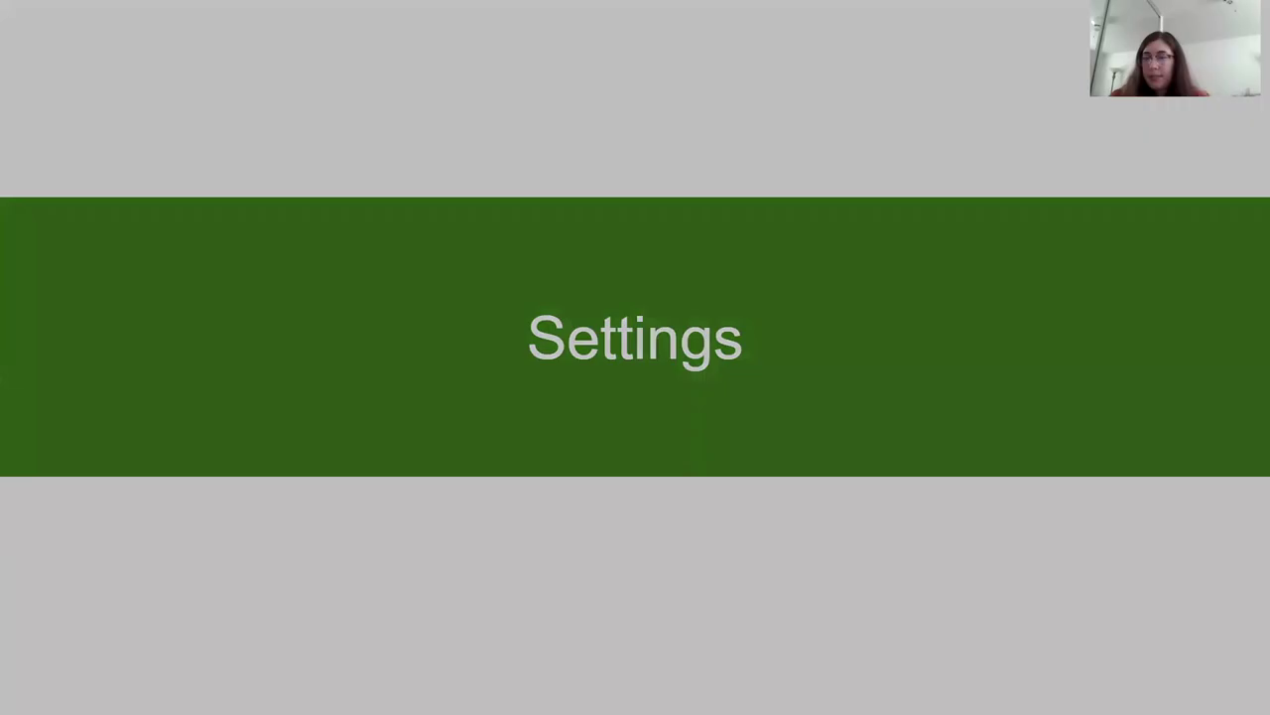
key("Right")
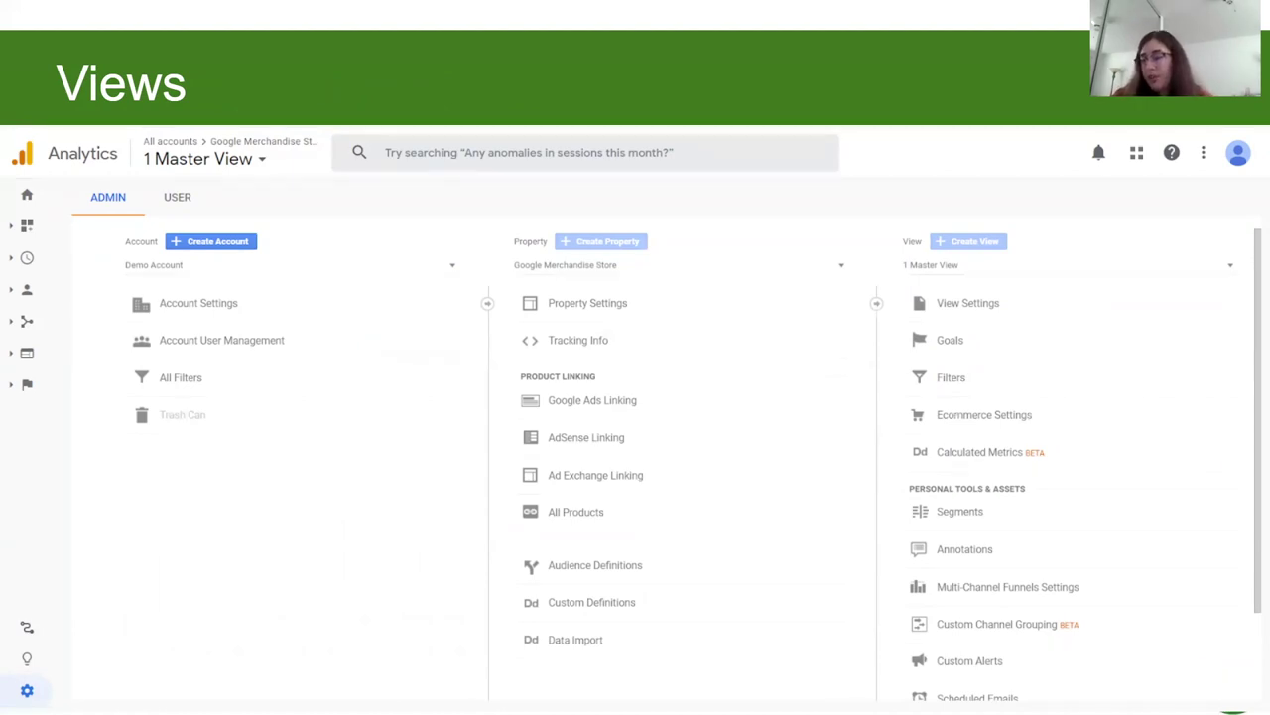
key("Right")
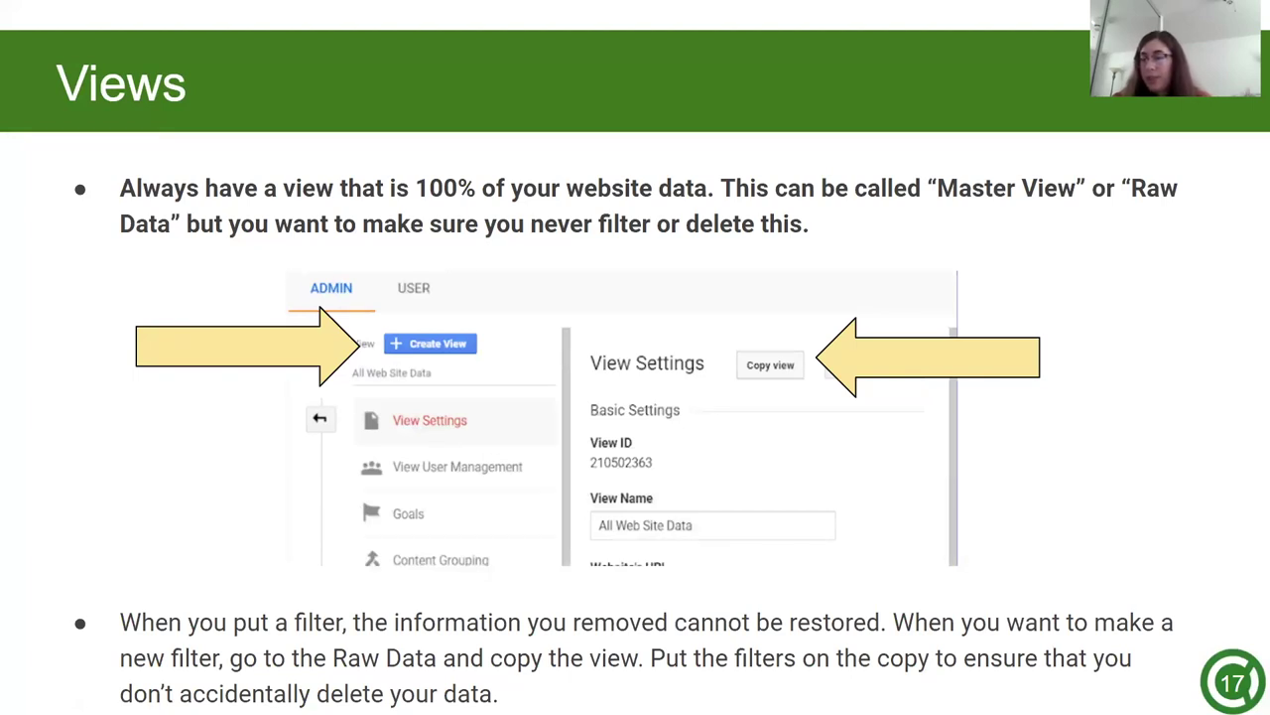
- Show the account hierarchy diagram, then exit the slideshow to the editor at slide 19
key("Right")
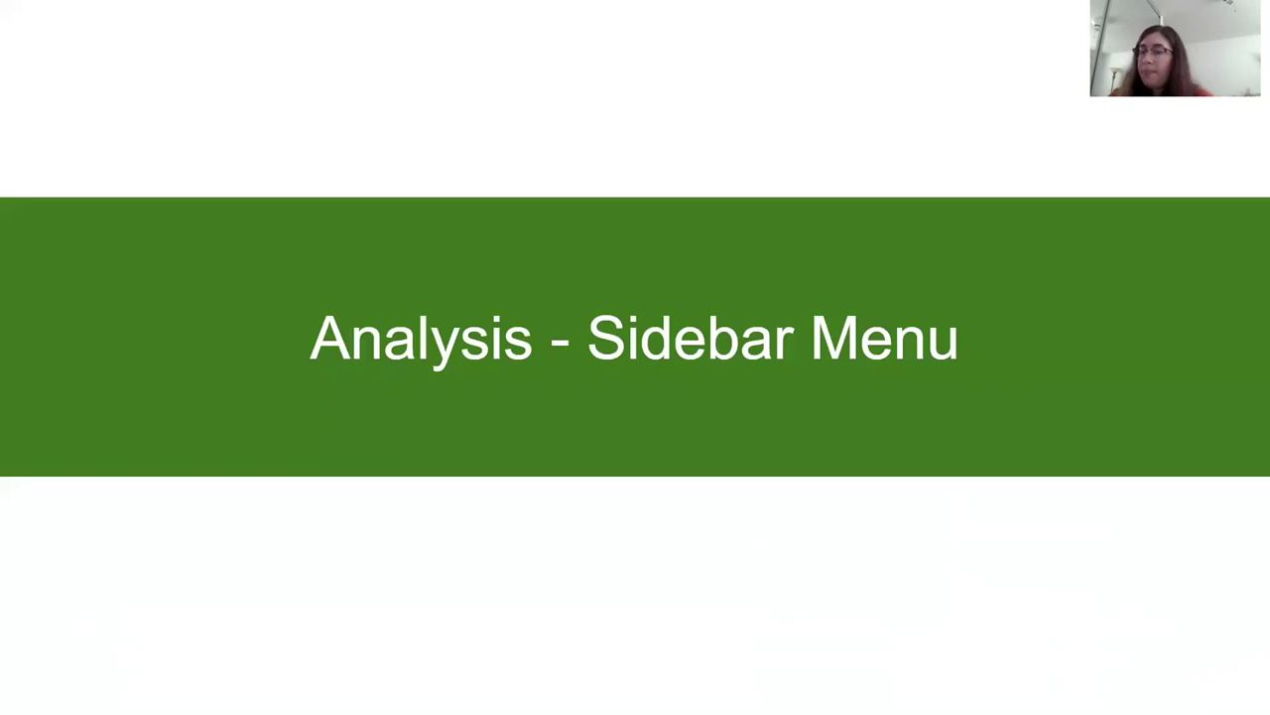
key("Escape")
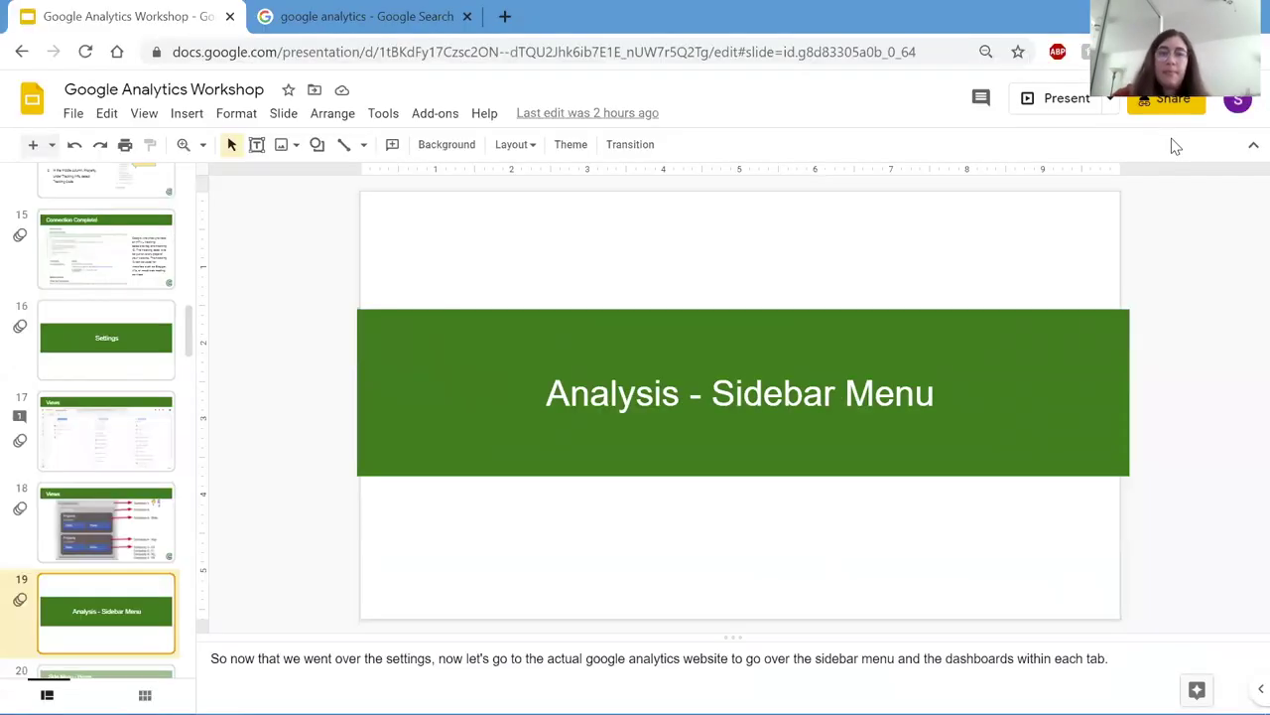
- Open Google Analytics from the search results, landing on the Merchandise Store Master View home
left_click(375, 8)
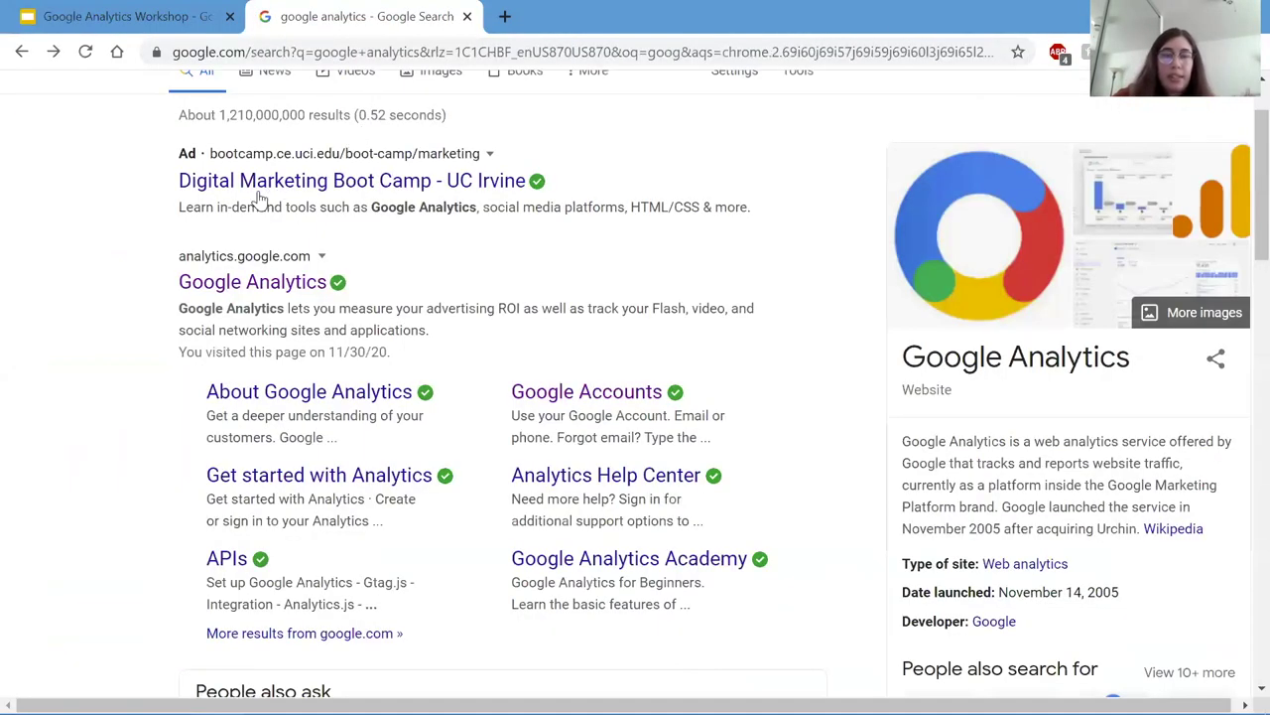
left_click(241, 284)
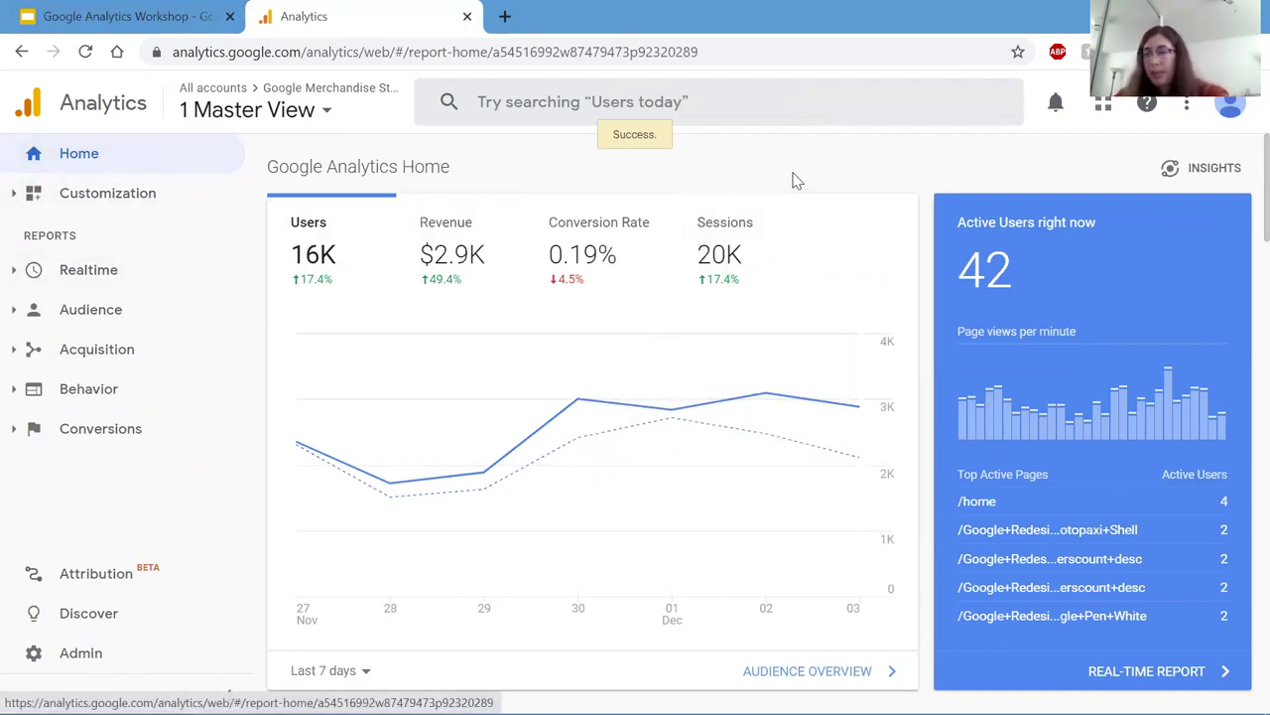
scroll(814, 199, "down", 2)
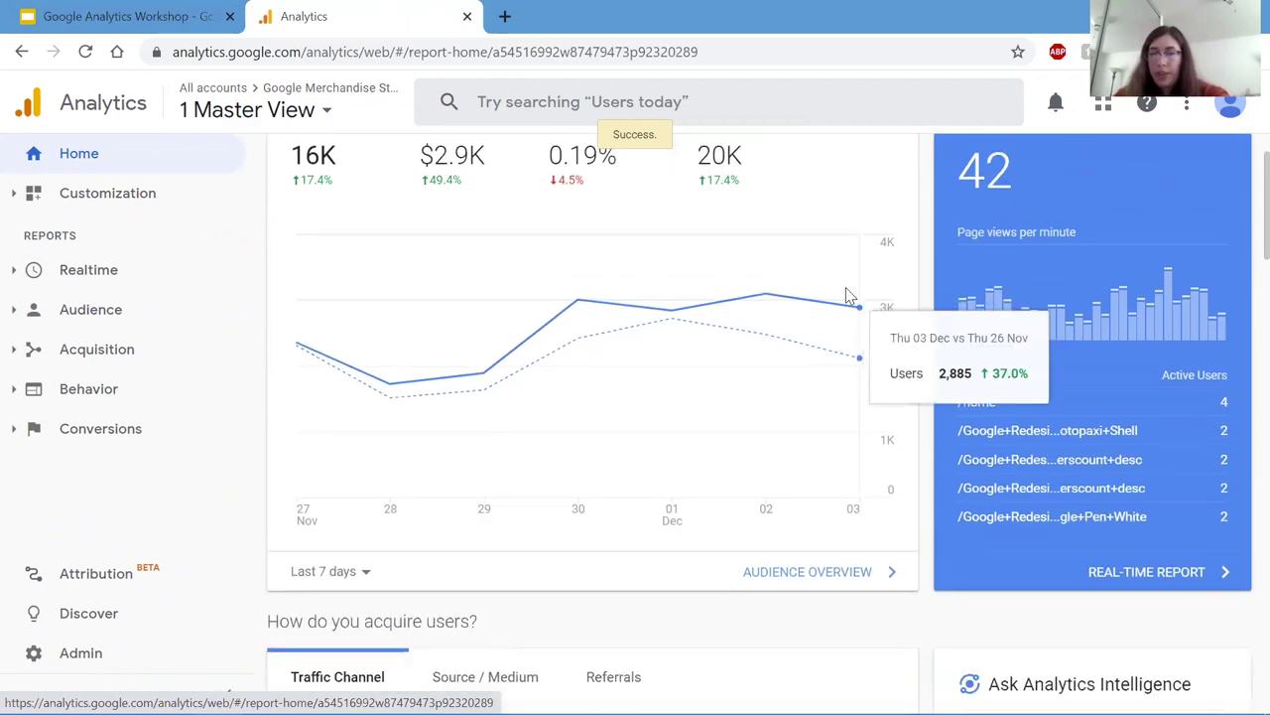
scroll(694, 258, "up", 2)
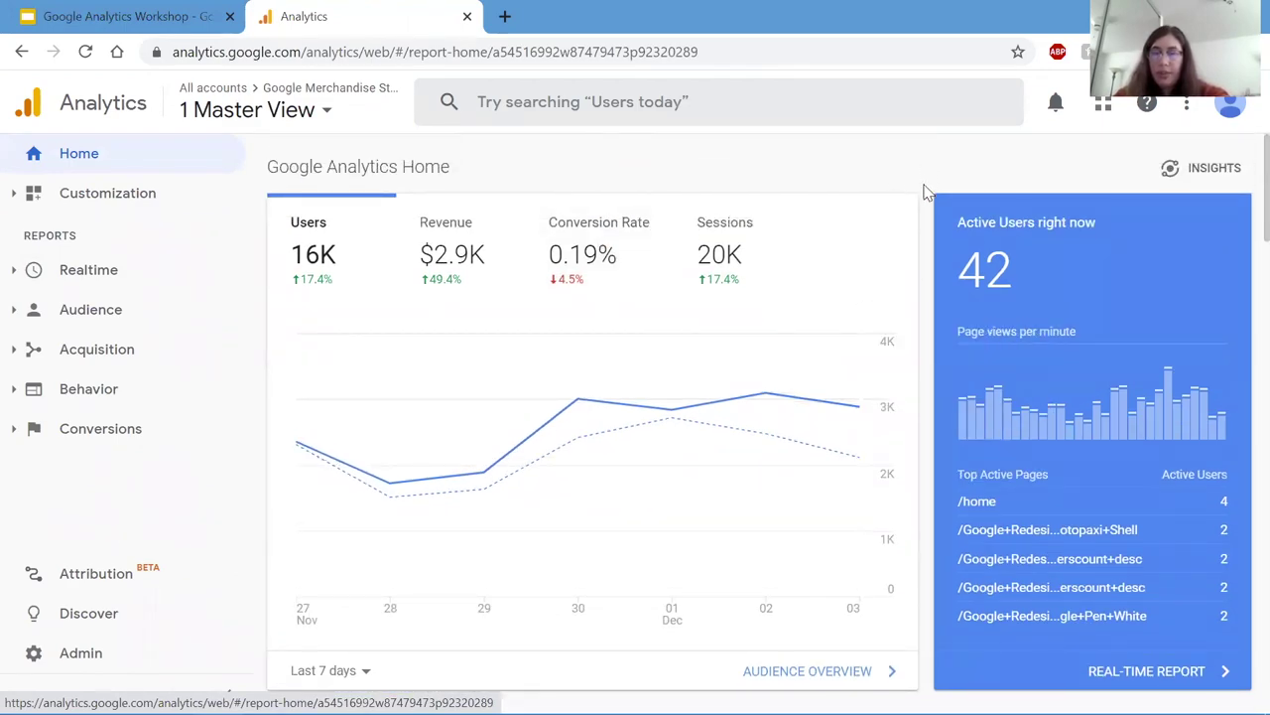
scroll(924, 328, "down", 5)
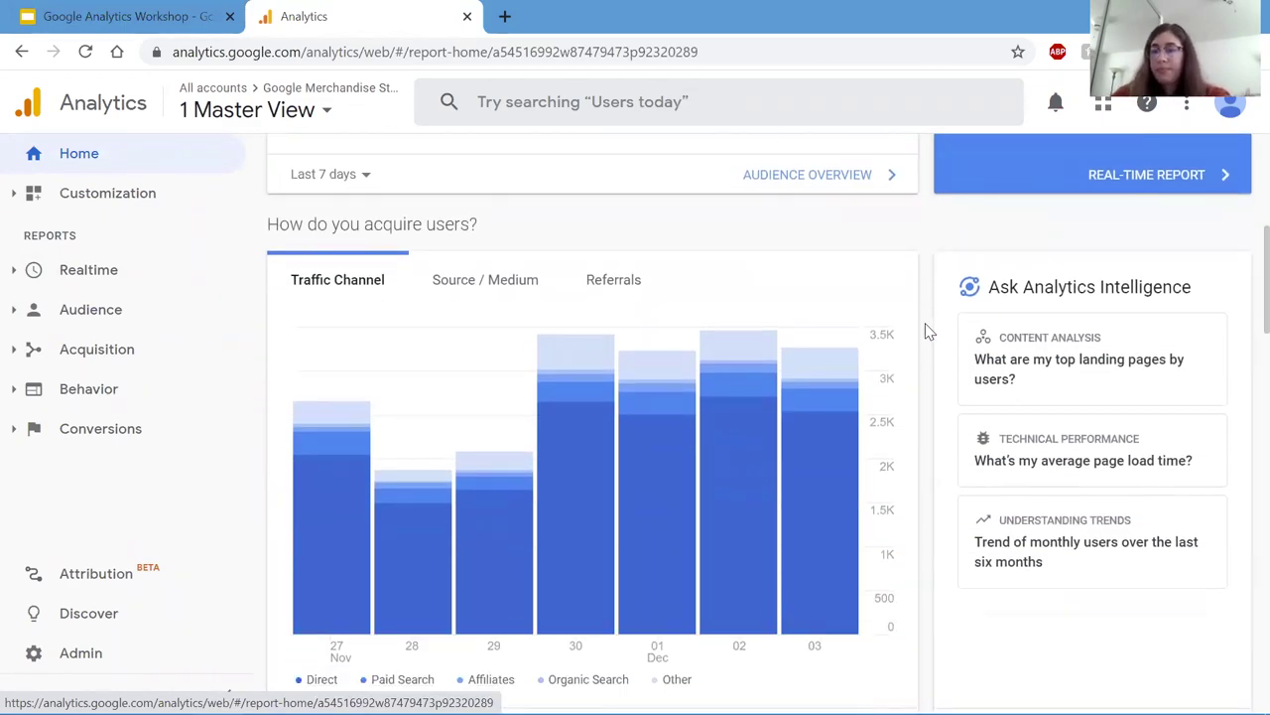
scroll(782, 316, "down", 1)
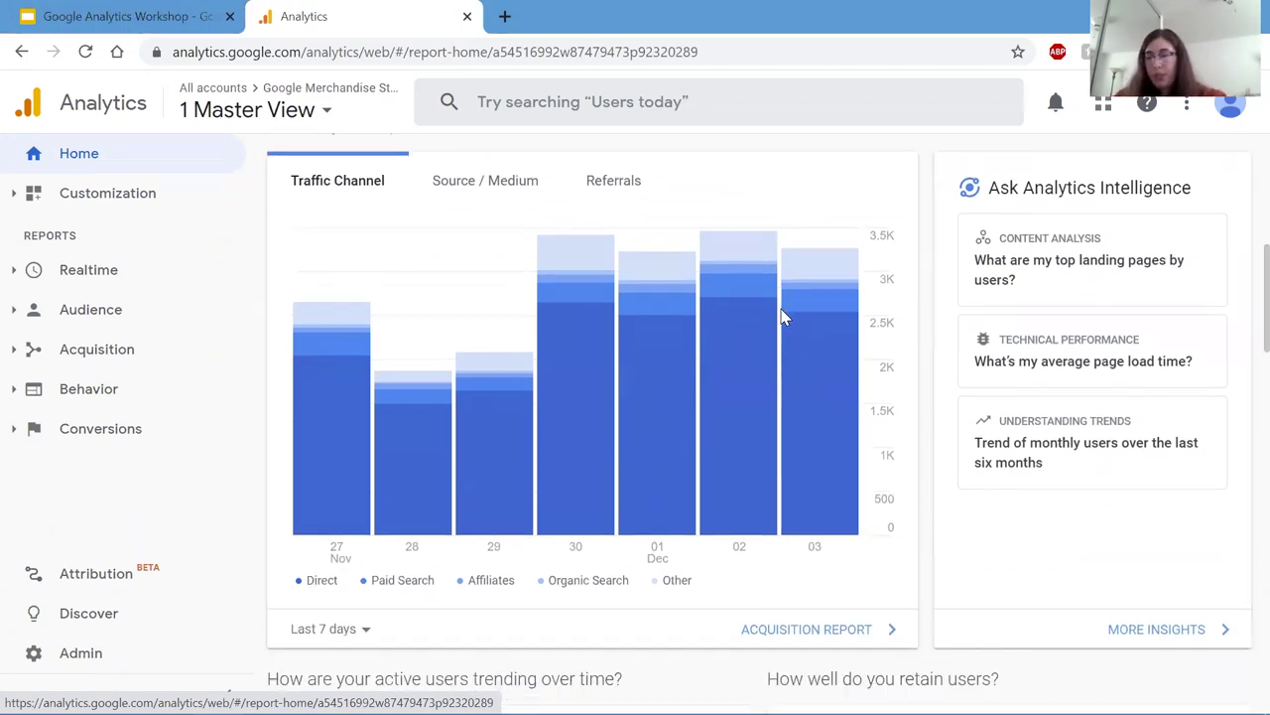
scroll(782, 316, "down", 1)
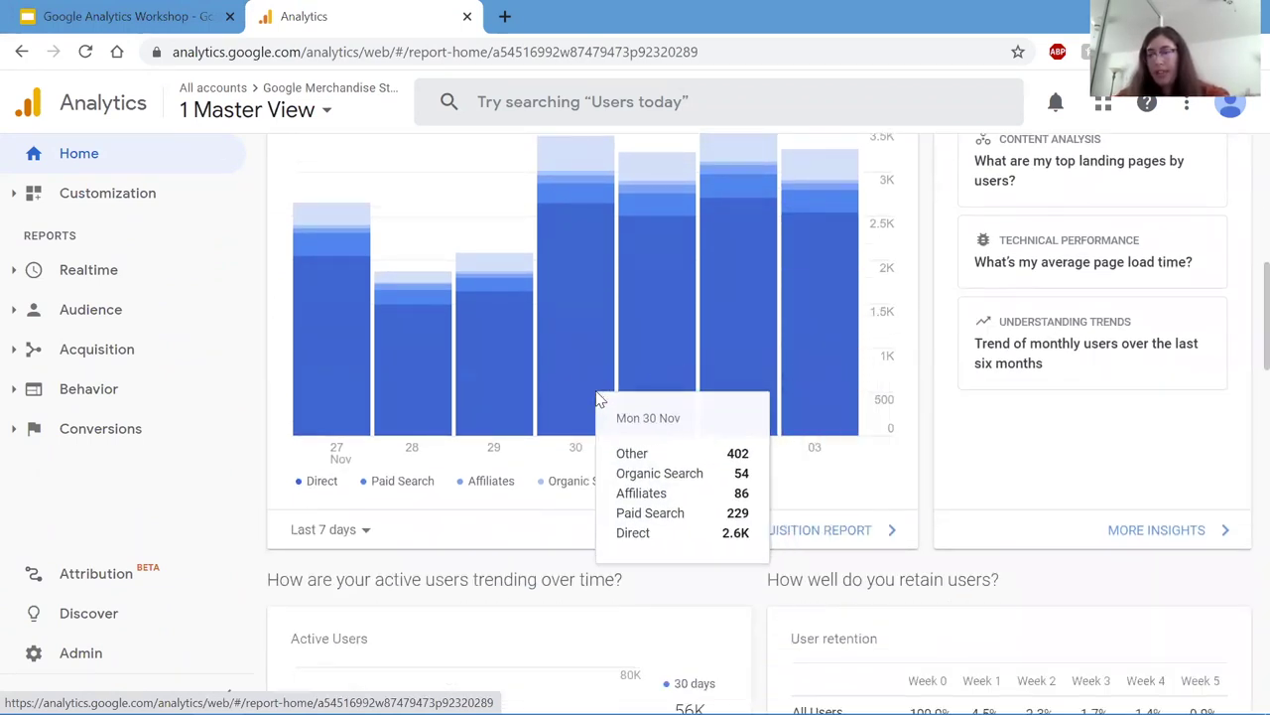
scroll(599, 399, "down", 1)
scroll(645, 211, "down", 2)
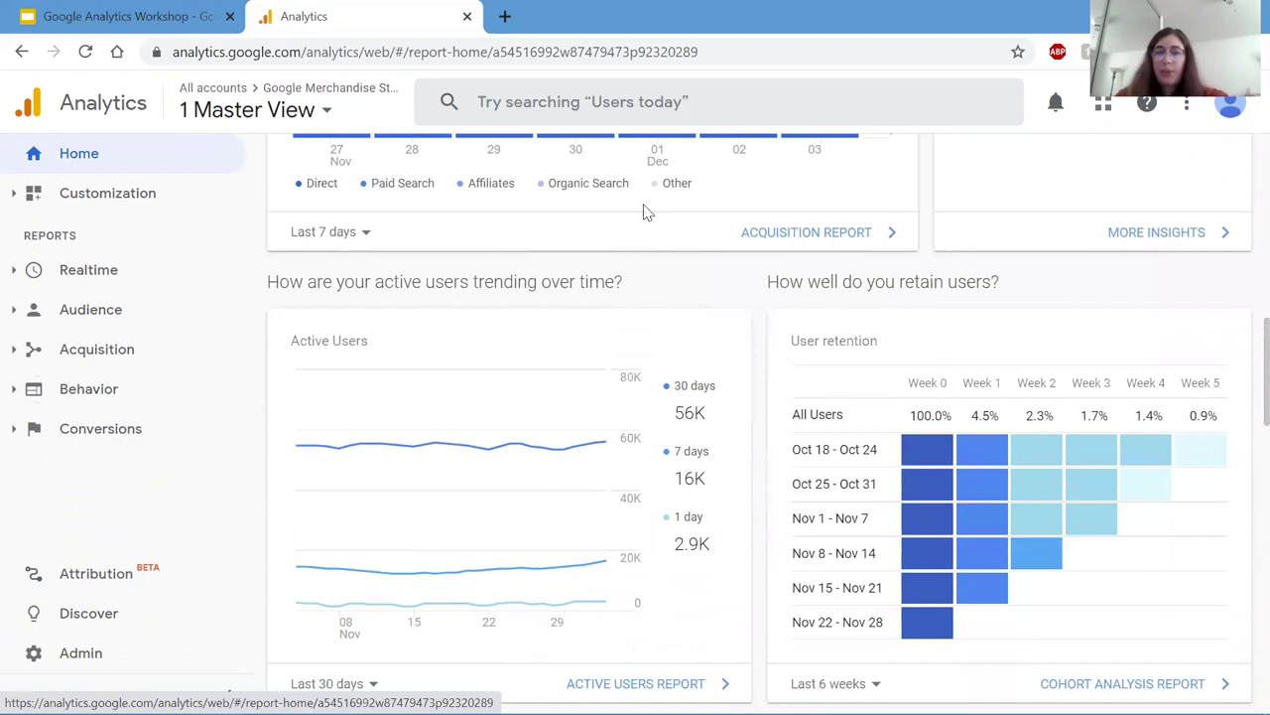
scroll(644, 119, "up", 3)
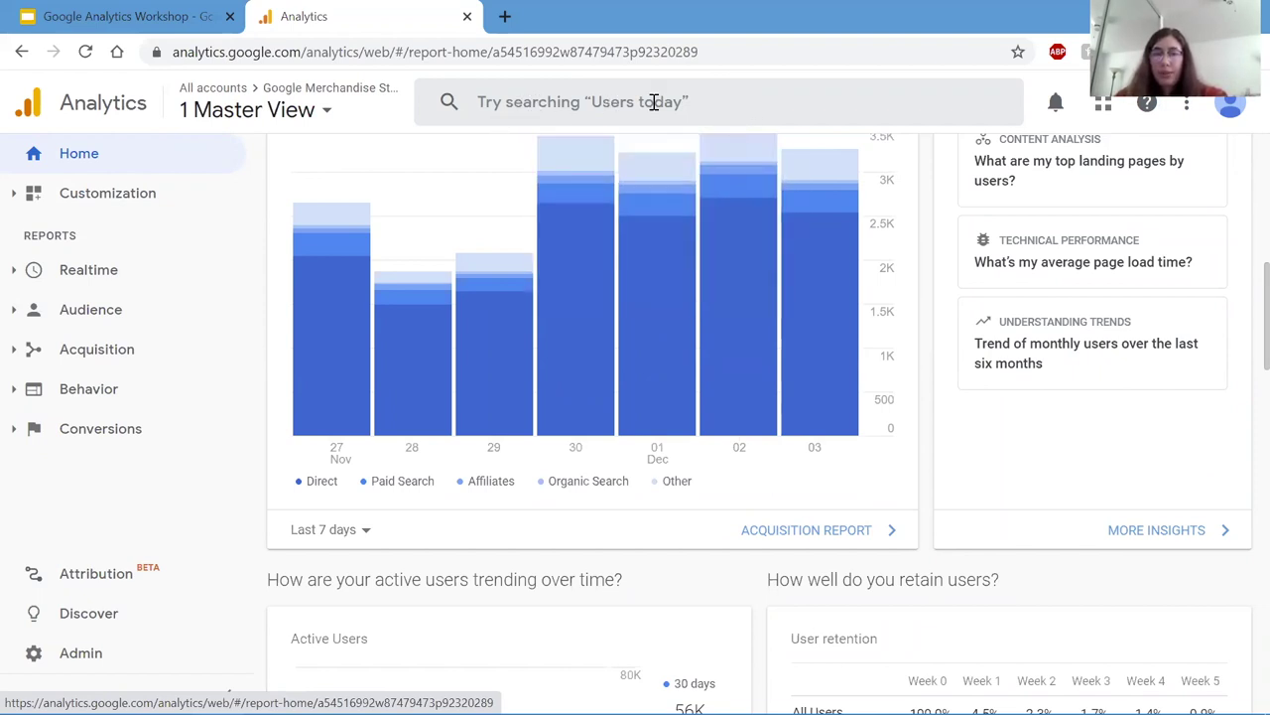
- Ask Analytics 'users today' for the 1,824-user insight and open its Audience Overview report
left_click(737, 95)
type("u")
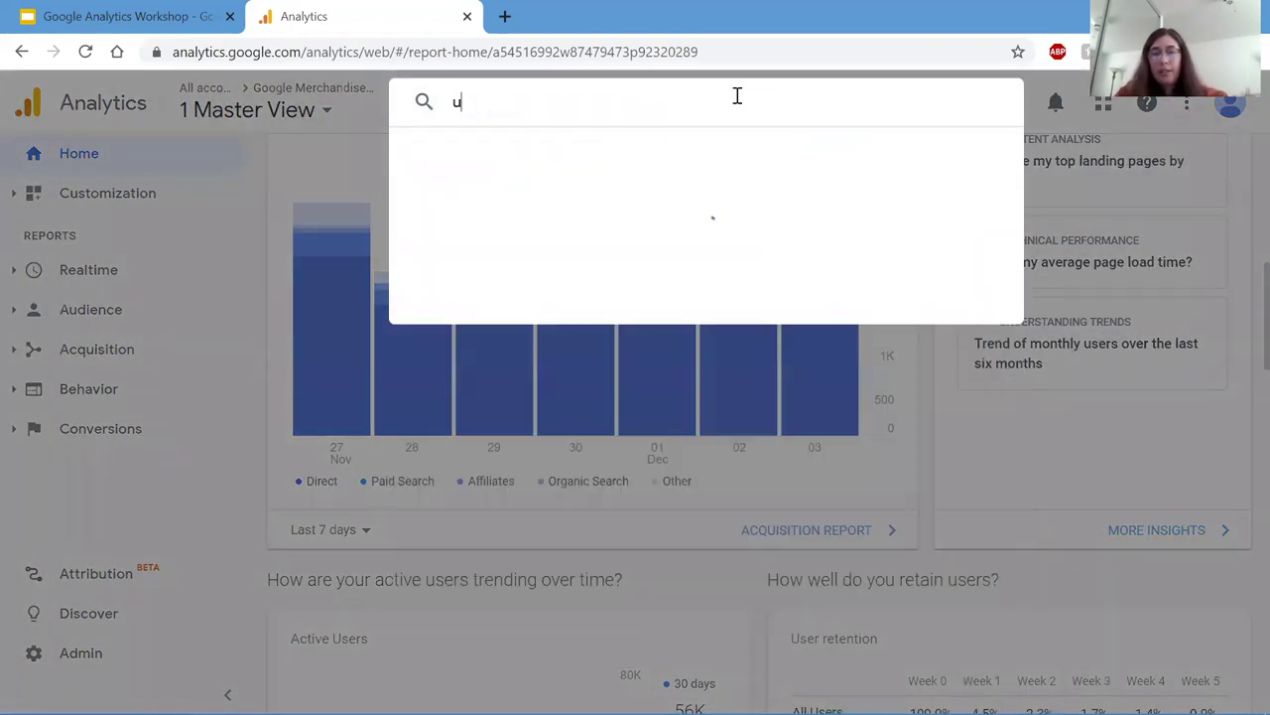
type("sers today")
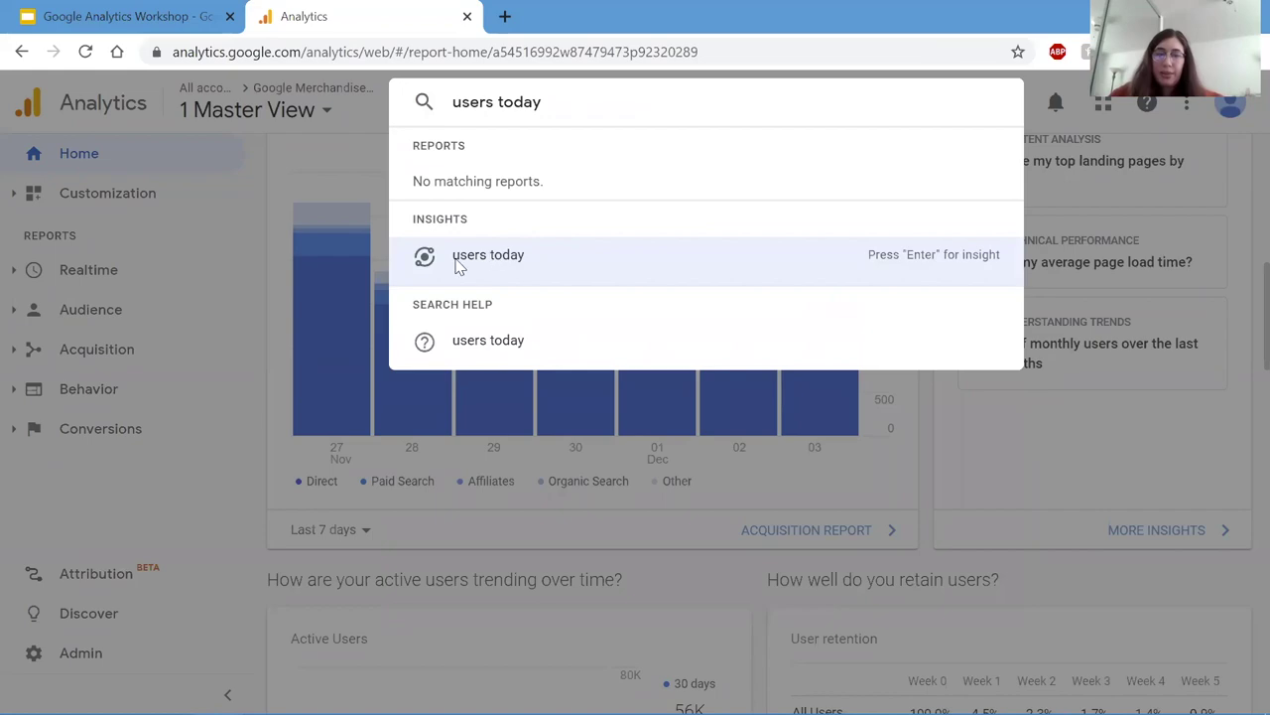
left_click(516, 263)
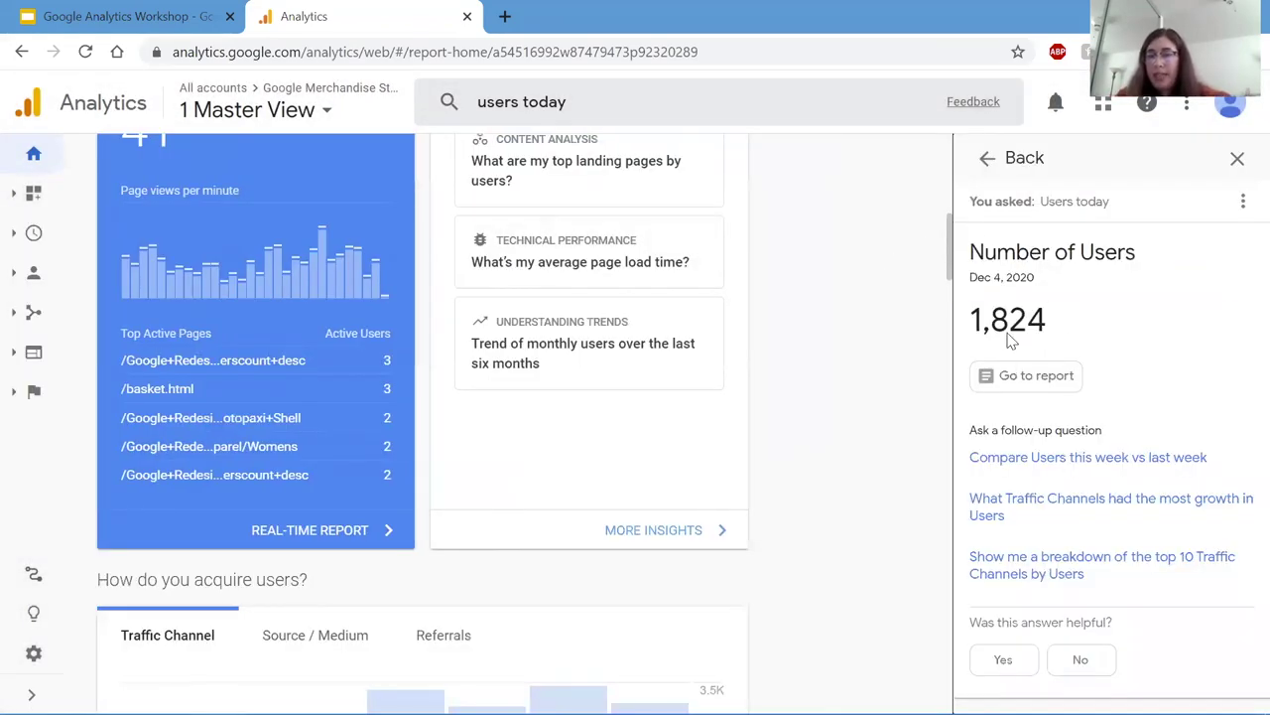
left_click(1022, 389)
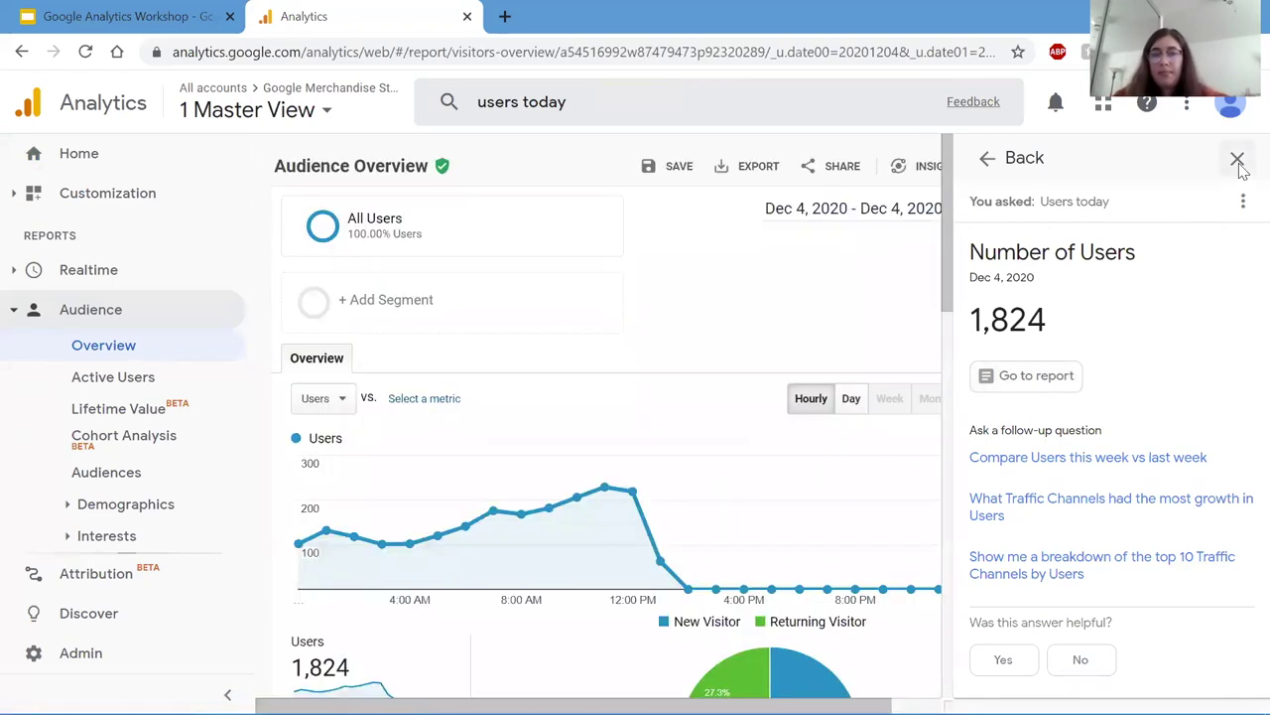
- Close the insight panel and go to Customization > Dashboards to list the saved dashboards
left_click(1237, 158)
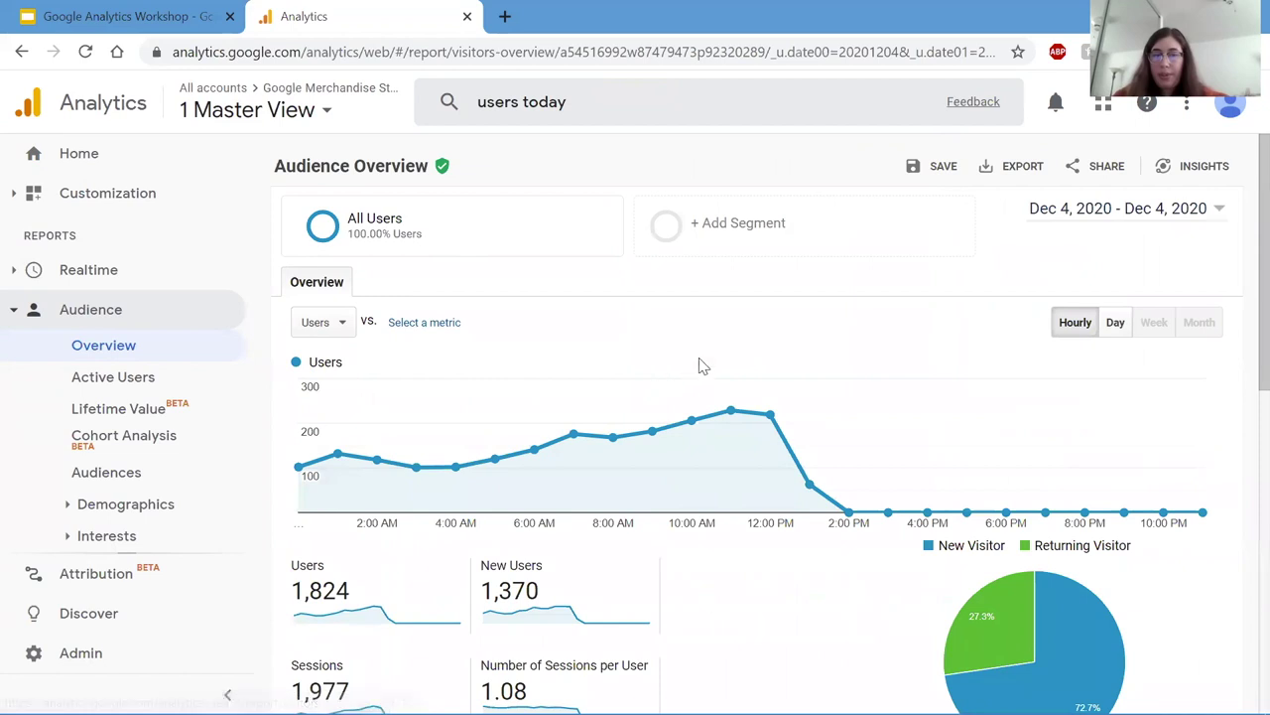
scroll(844, 447, "down", 1)
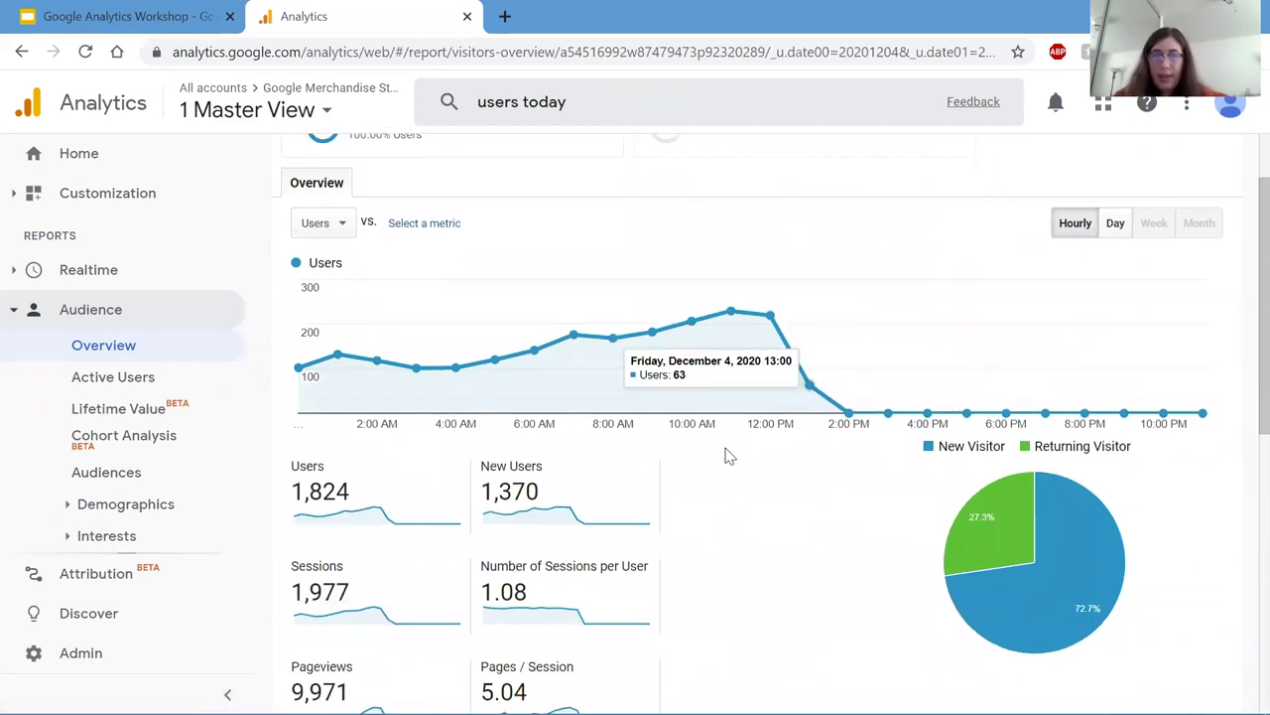
scroll(751, 451, "down", 1)
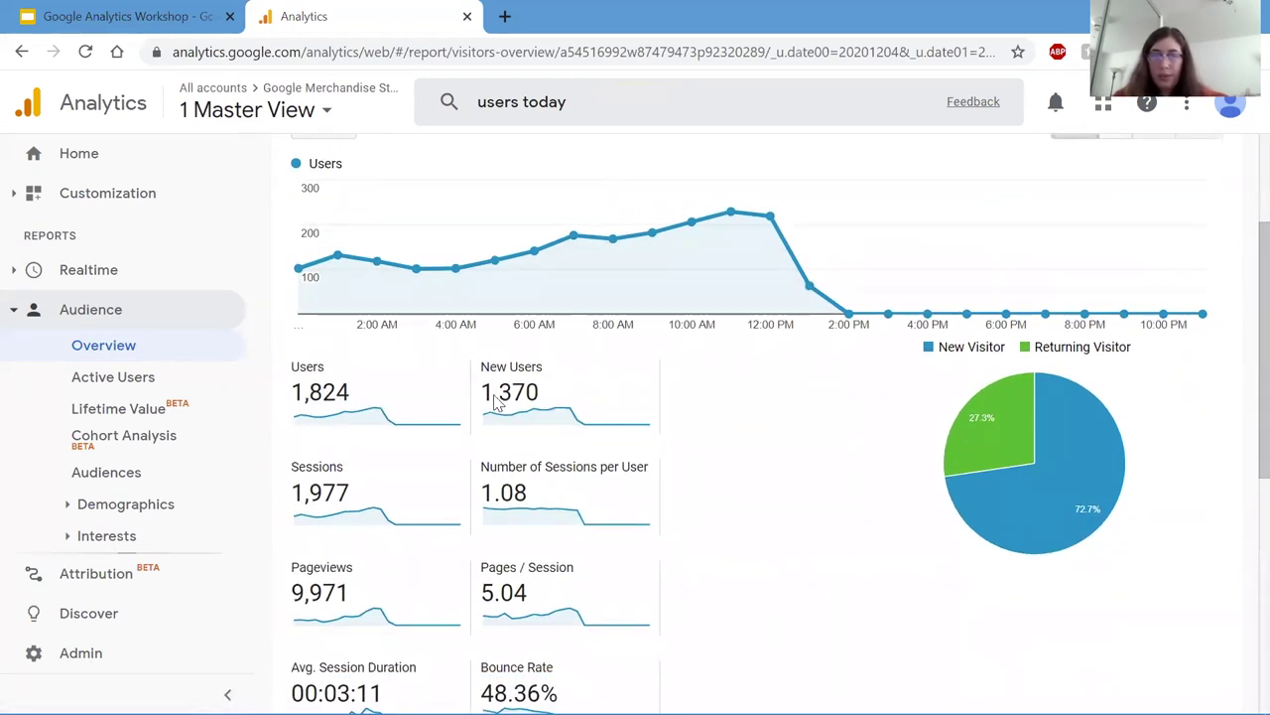
scroll(794, 444, "up", 2)
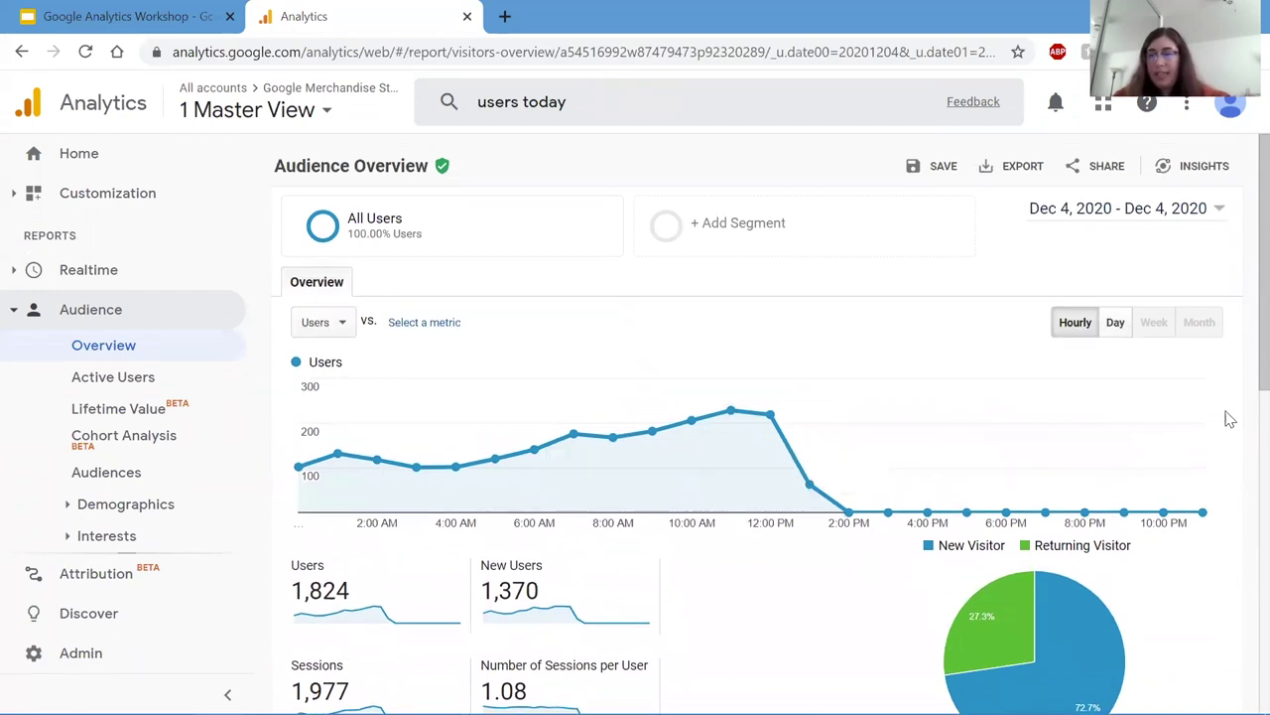
left_click(125, 196)
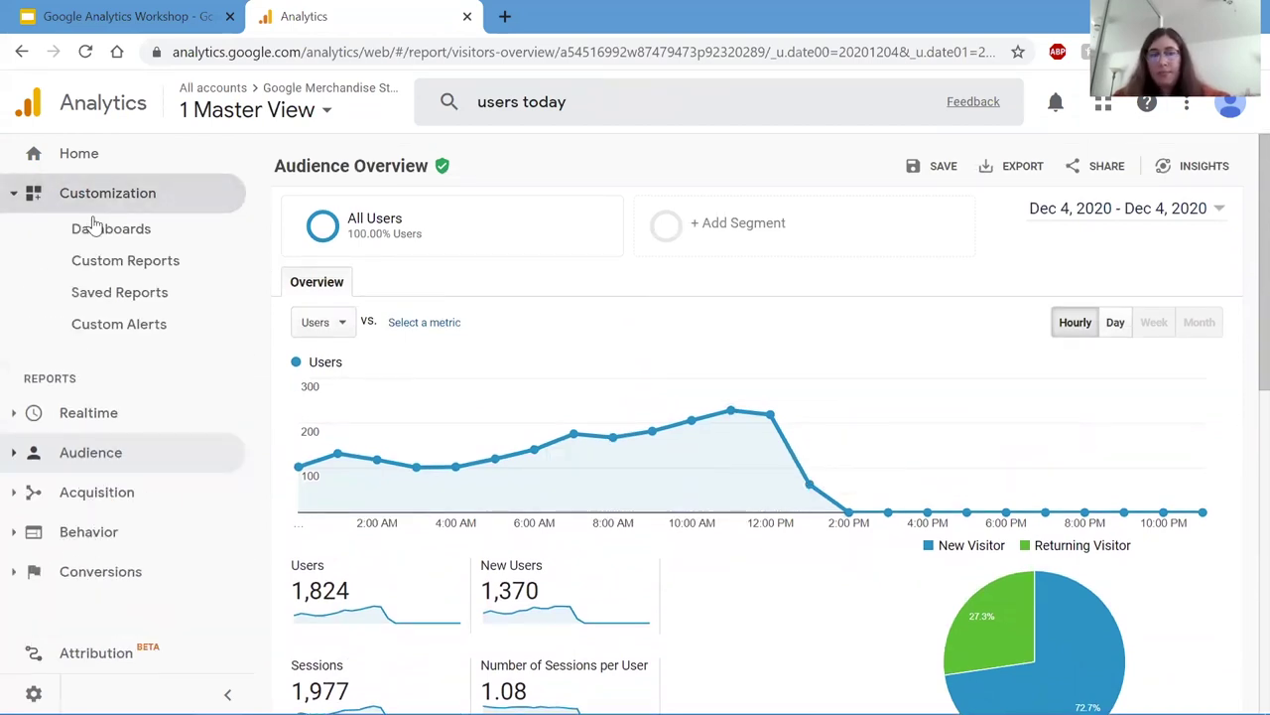
left_click(90, 227)
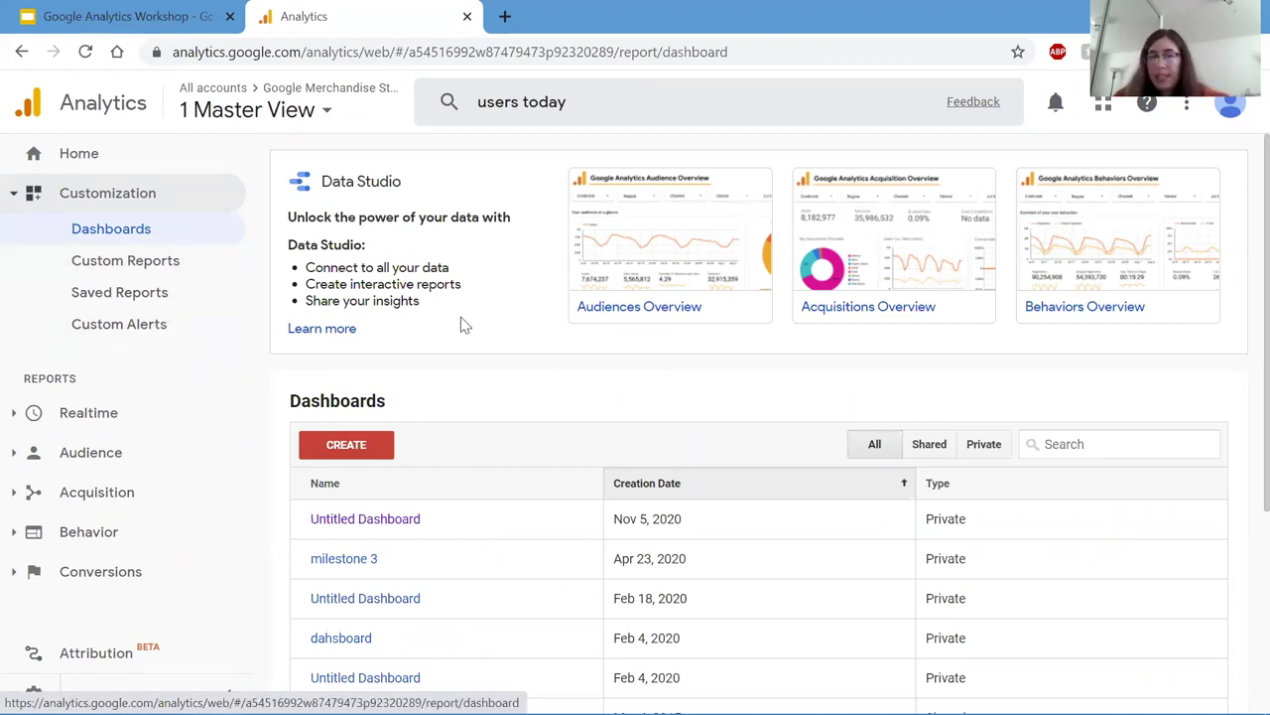
left_click(377, 521)
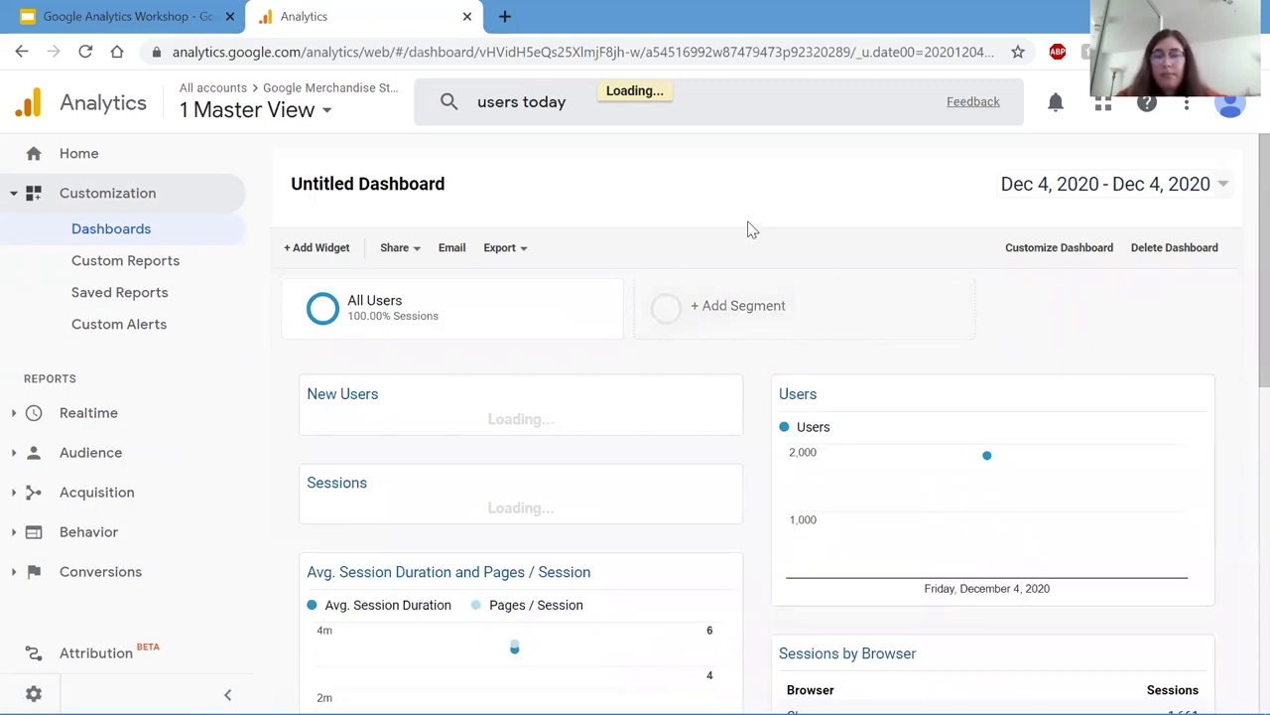
- Scroll through the Untitled Dashboard's widgets, then open the full report behind New Users
scroll(747, 243, "down", 2)
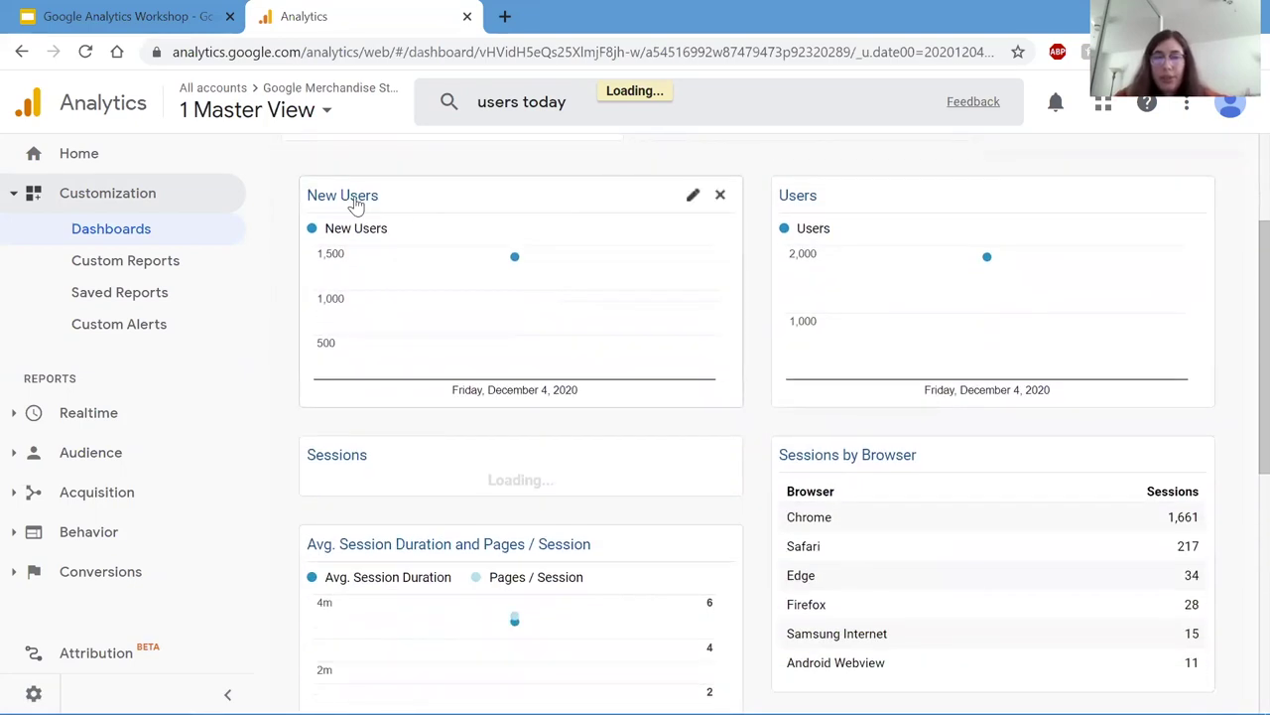
scroll(732, 292, "down", 2)
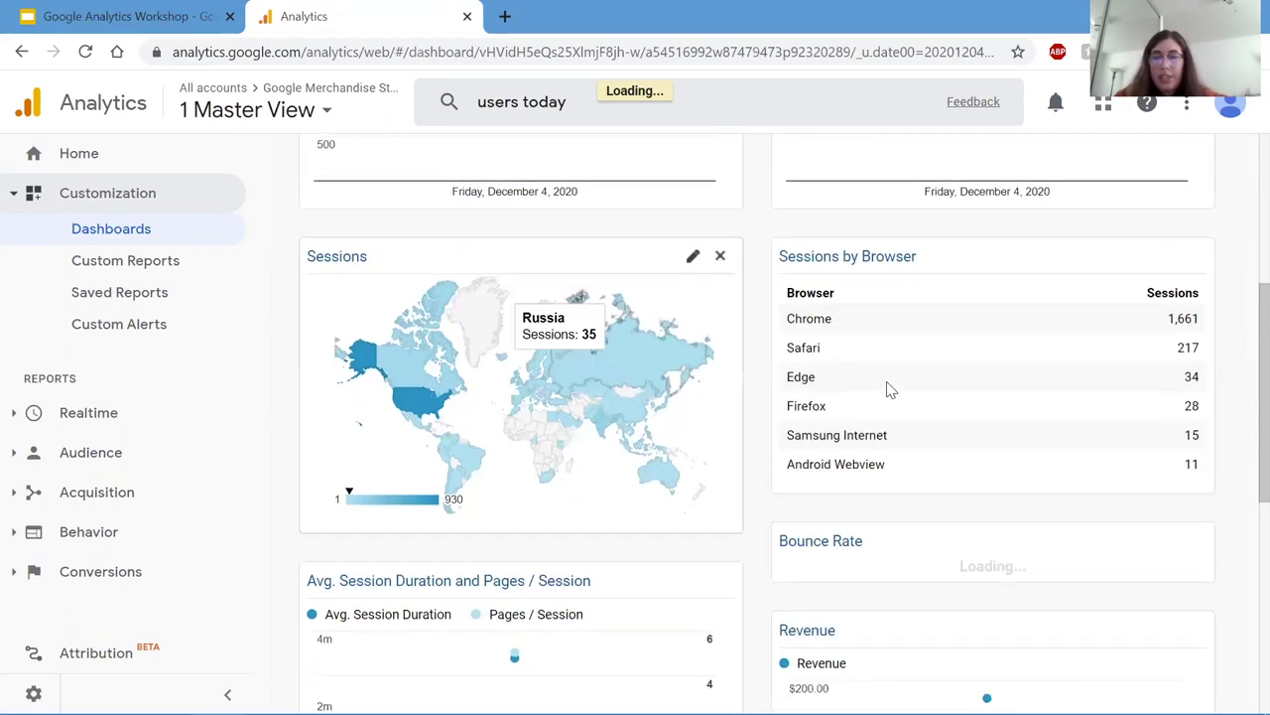
scroll(888, 391, "down", 2)
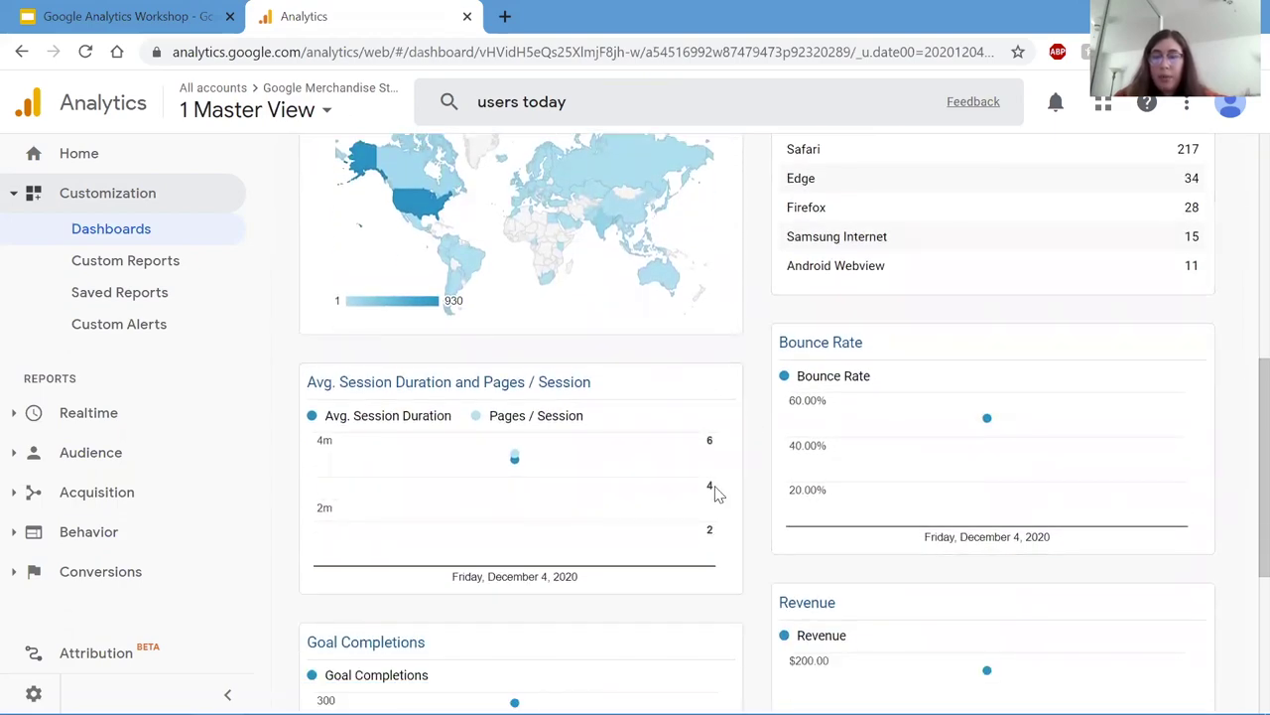
scroll(719, 494, "down", 1)
scroll(761, 425, "down", 1)
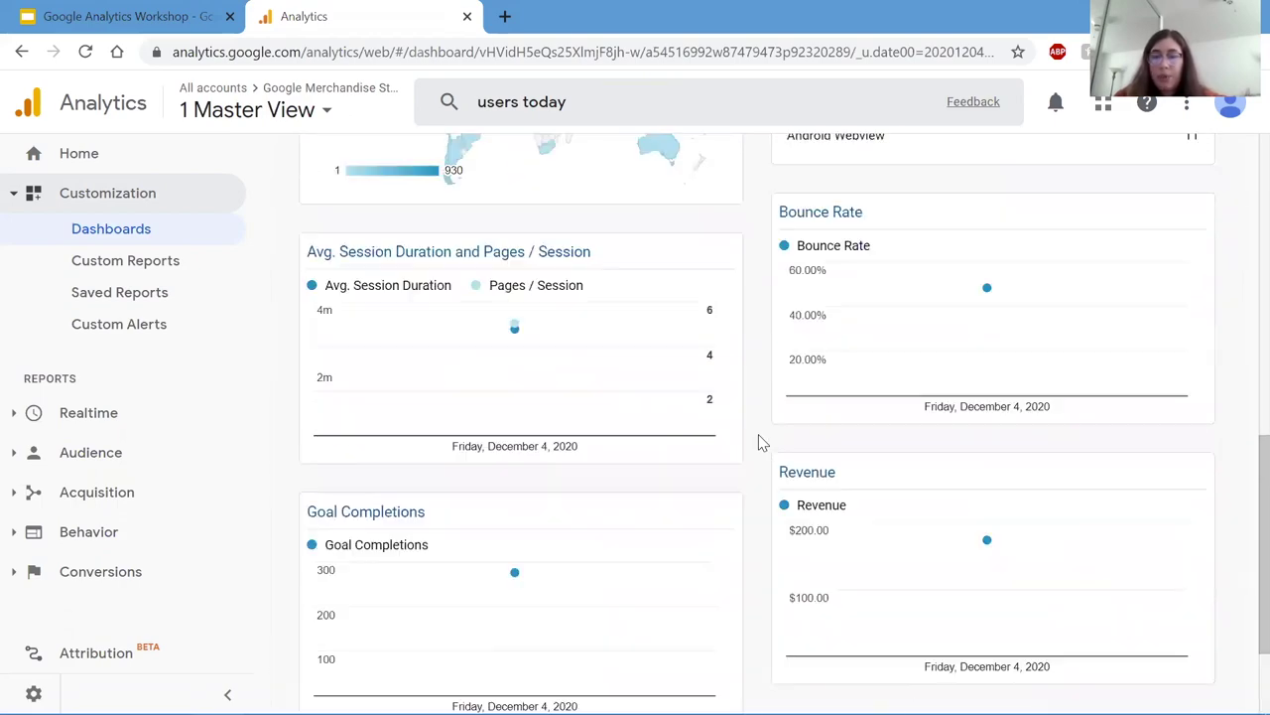
scroll(758, 442, "up", 5)
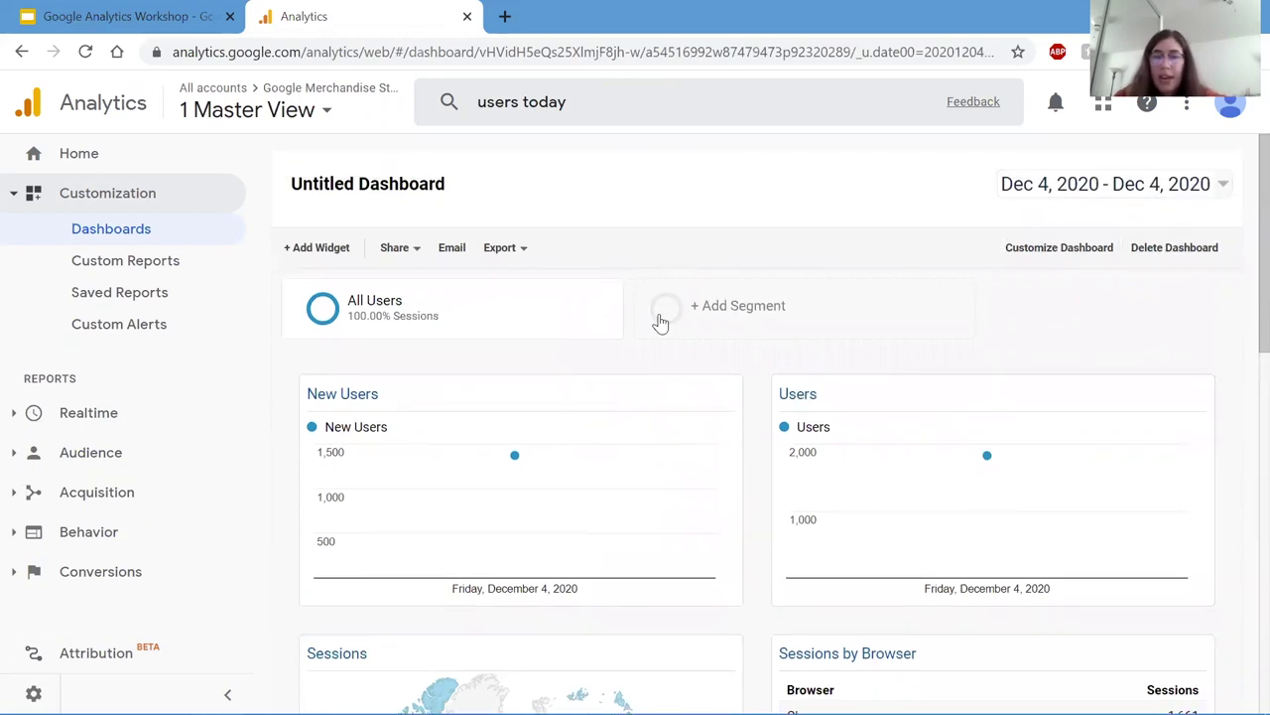
left_click(363, 396)
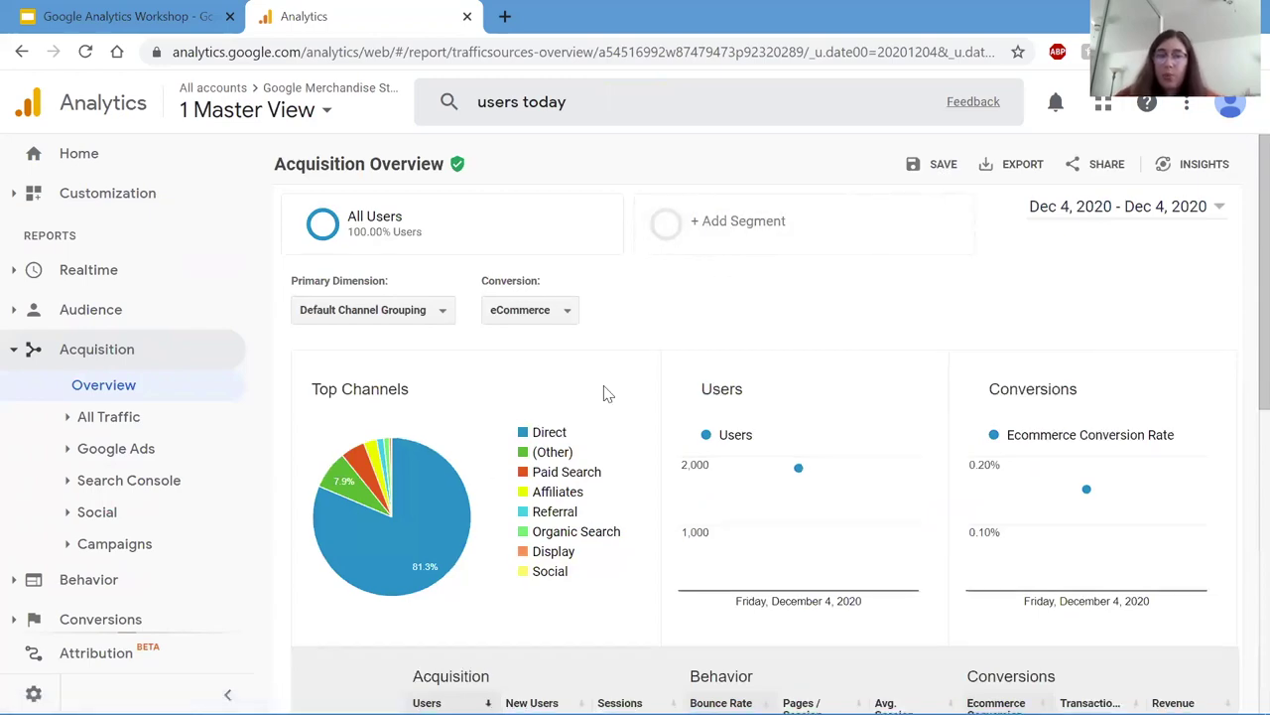
- Review the Acquisition Overview's Top Channels (Direct at 81.3%) and reopen the Customization menu
scroll(797, 516, "down", 2)
scroll(789, 496, "down", 5)
scroll(751, 556, "up", 7)
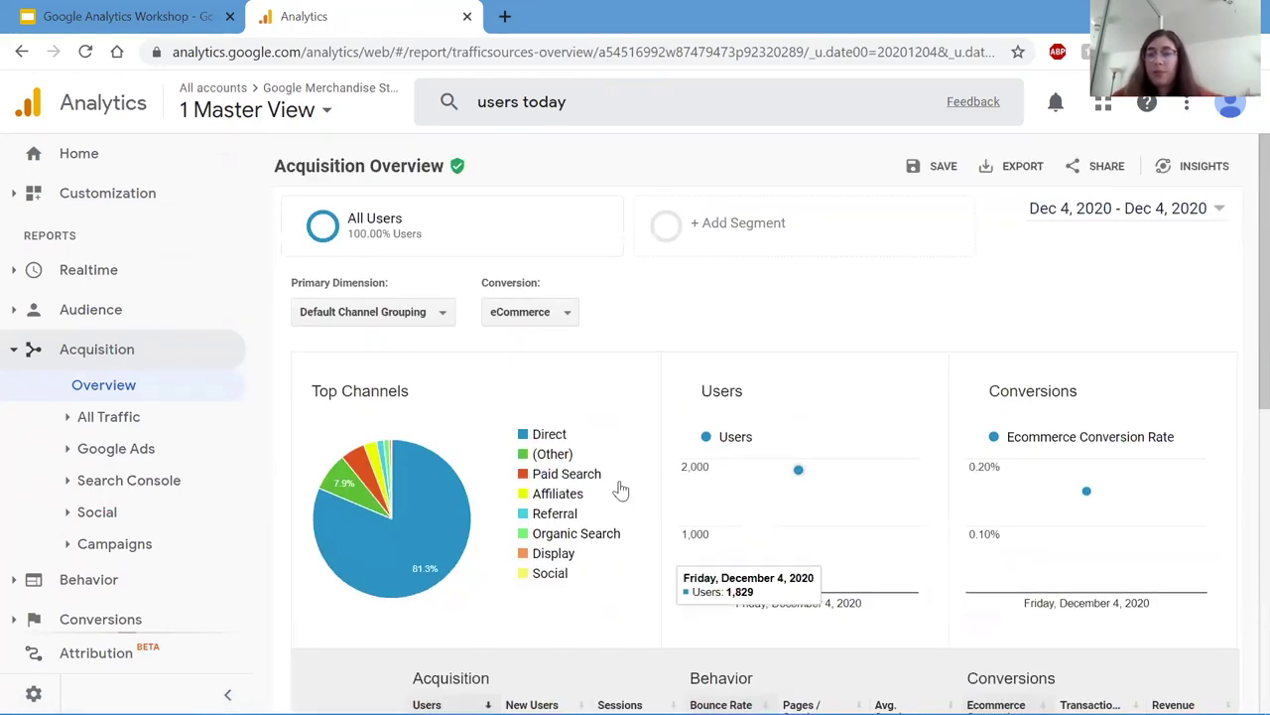
left_click(89, 194)
- Open the New Custom Report and scroll its City table: 1,829 users, 271 purchases completed
left_click(148, 250)
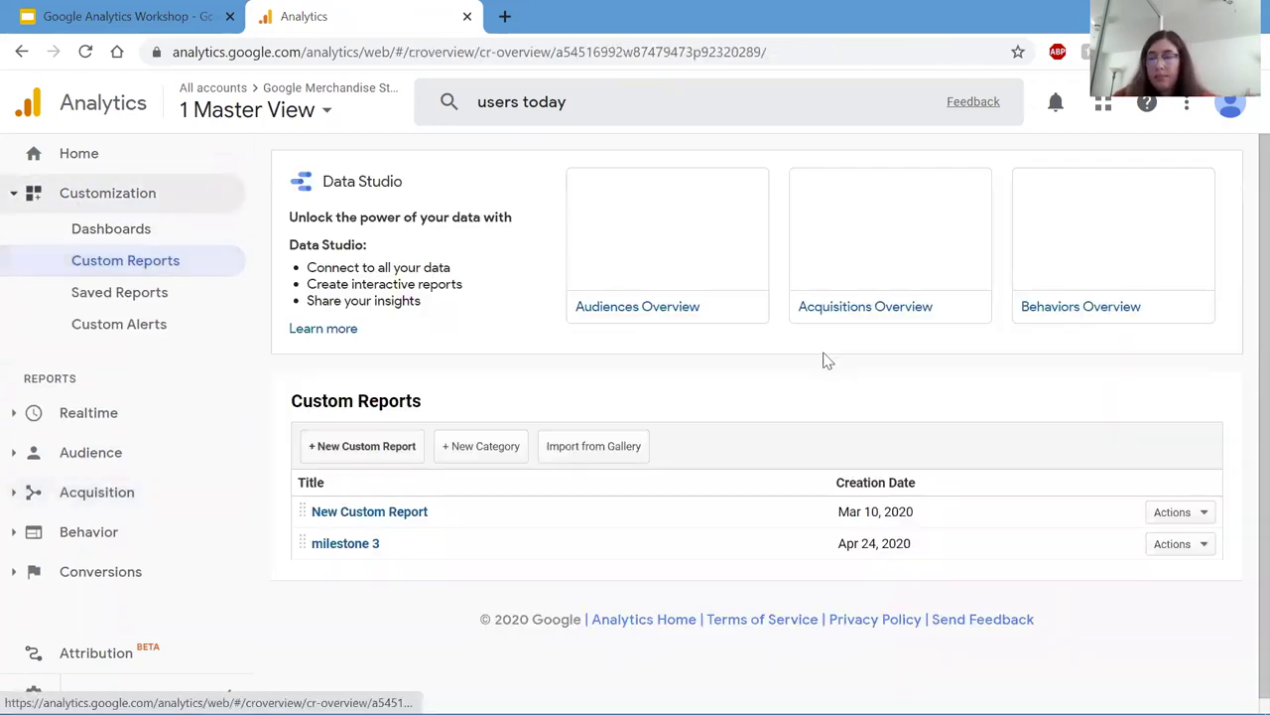
left_click(346, 511)
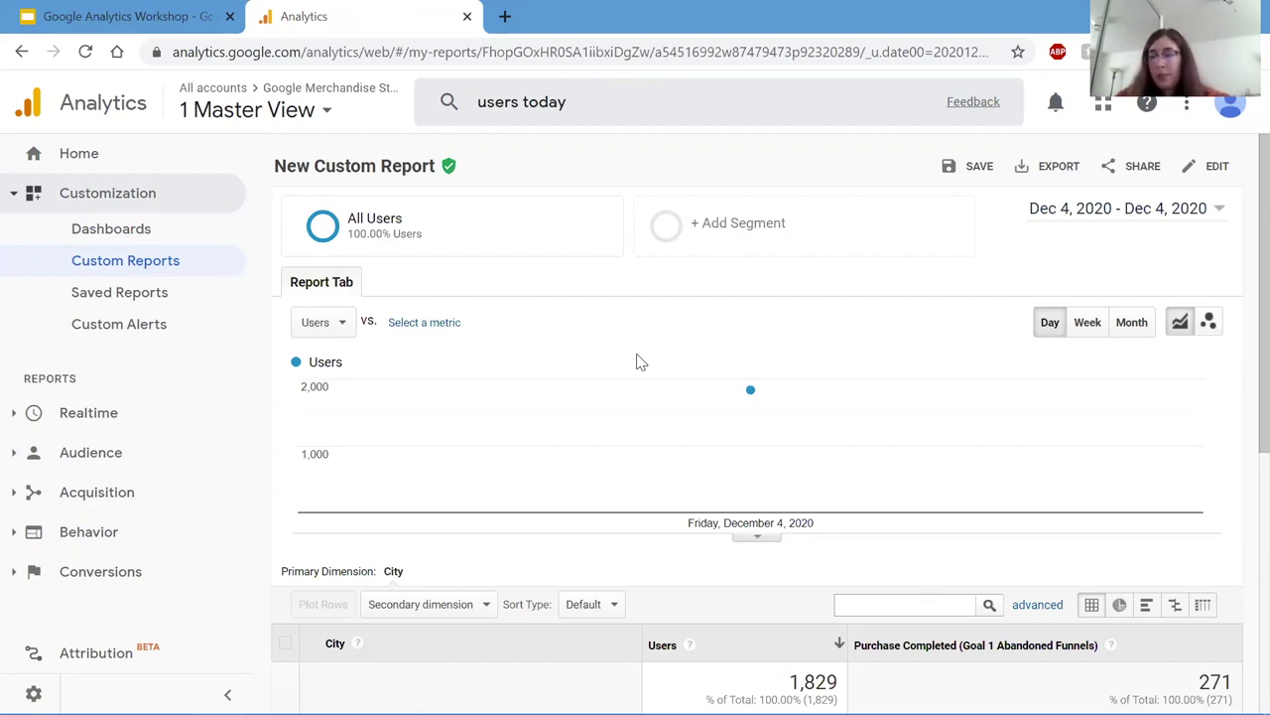
scroll(641, 363, "down", 2)
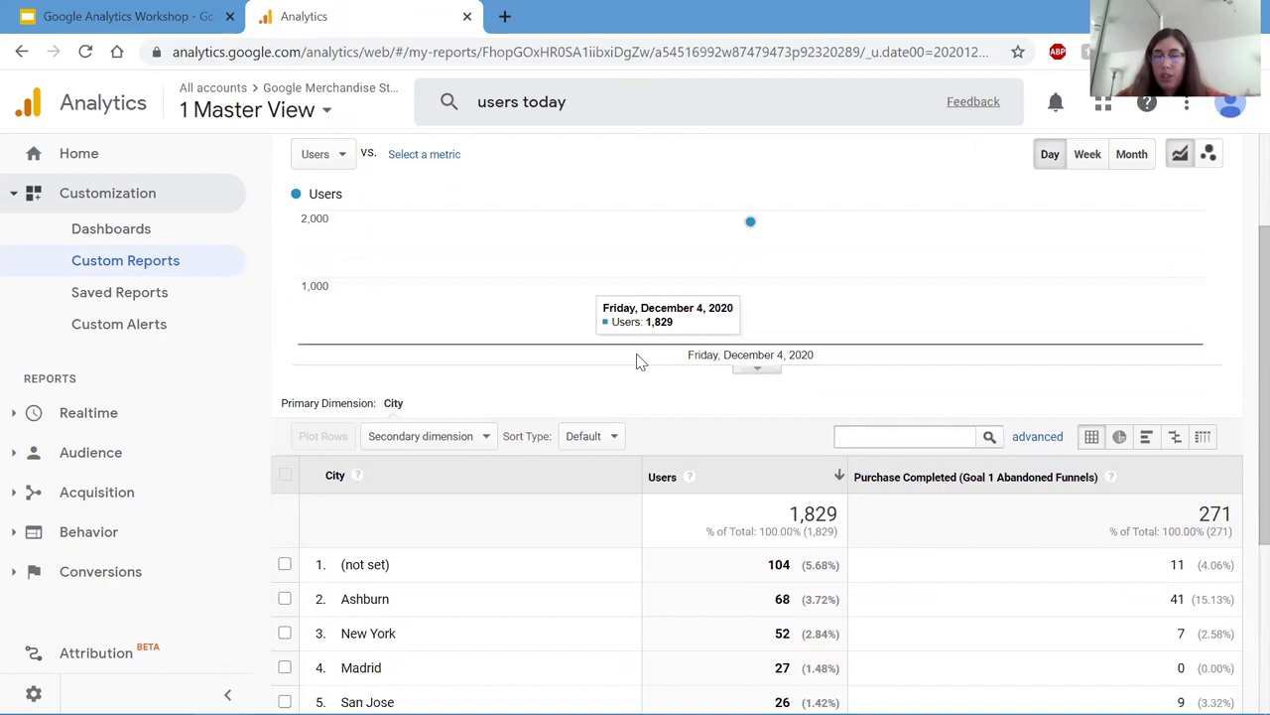
scroll(544, 331, "up", 1)
scroll(544, 330, "up", 1)
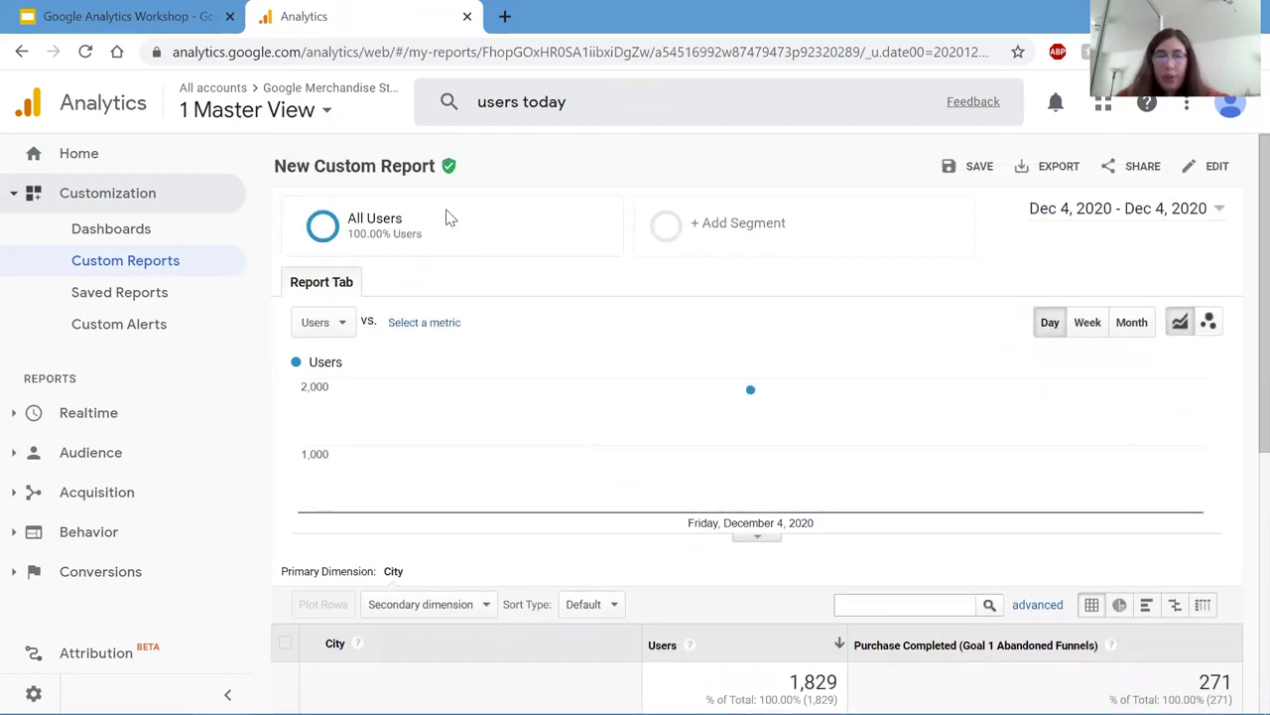
scroll(447, 217, "down", 4)
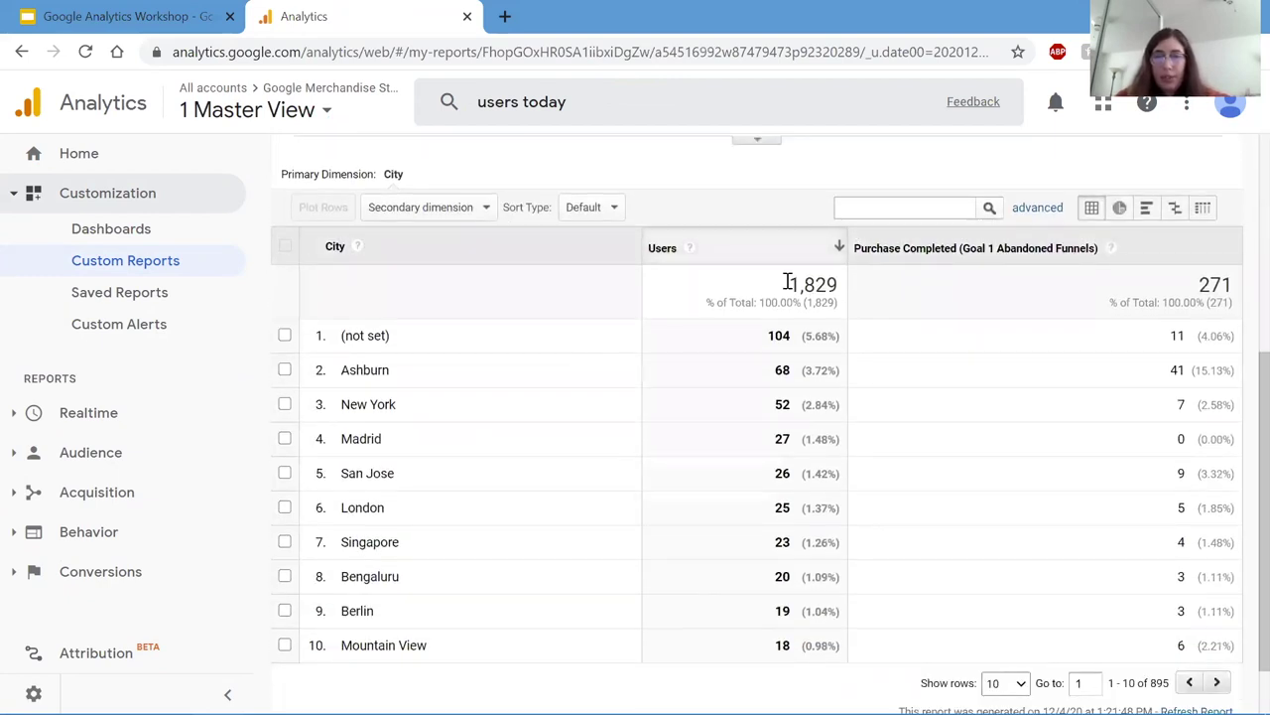
scroll(1012, 363, "up", 1)
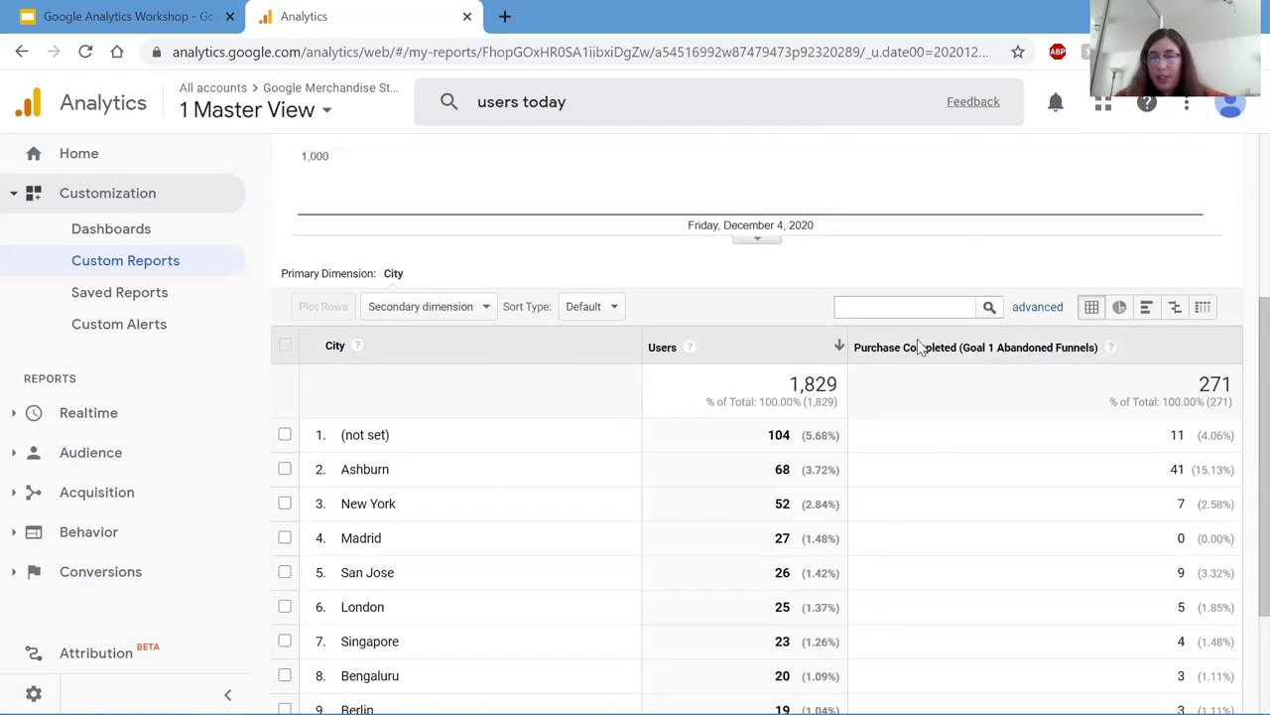
scroll(1021, 463, "up", 1)
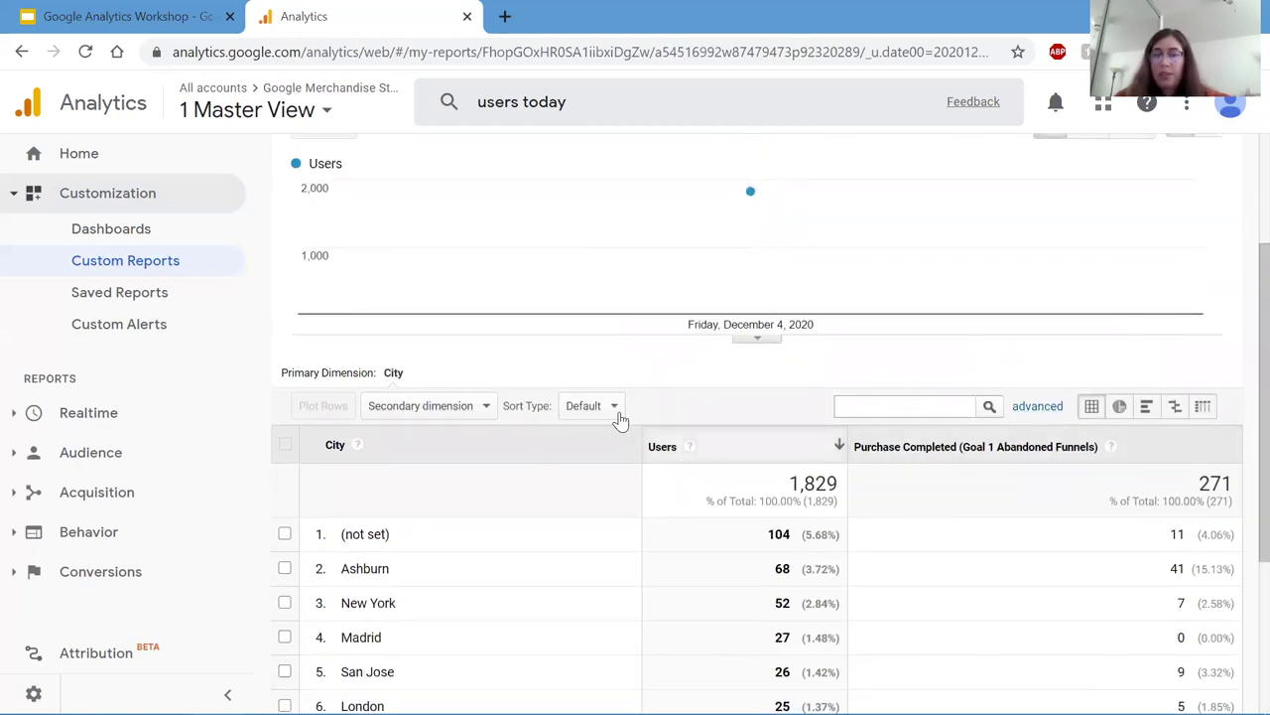
scroll(619, 417, "up", 2)
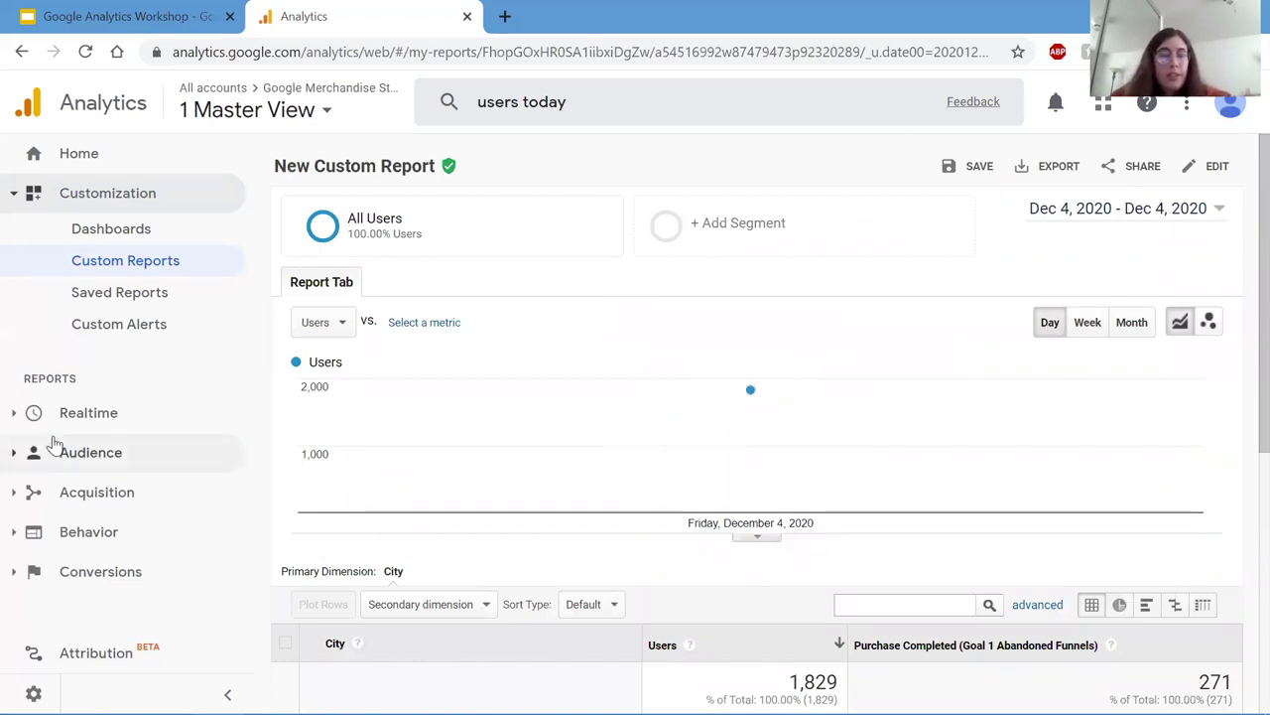
left_click(74, 413)
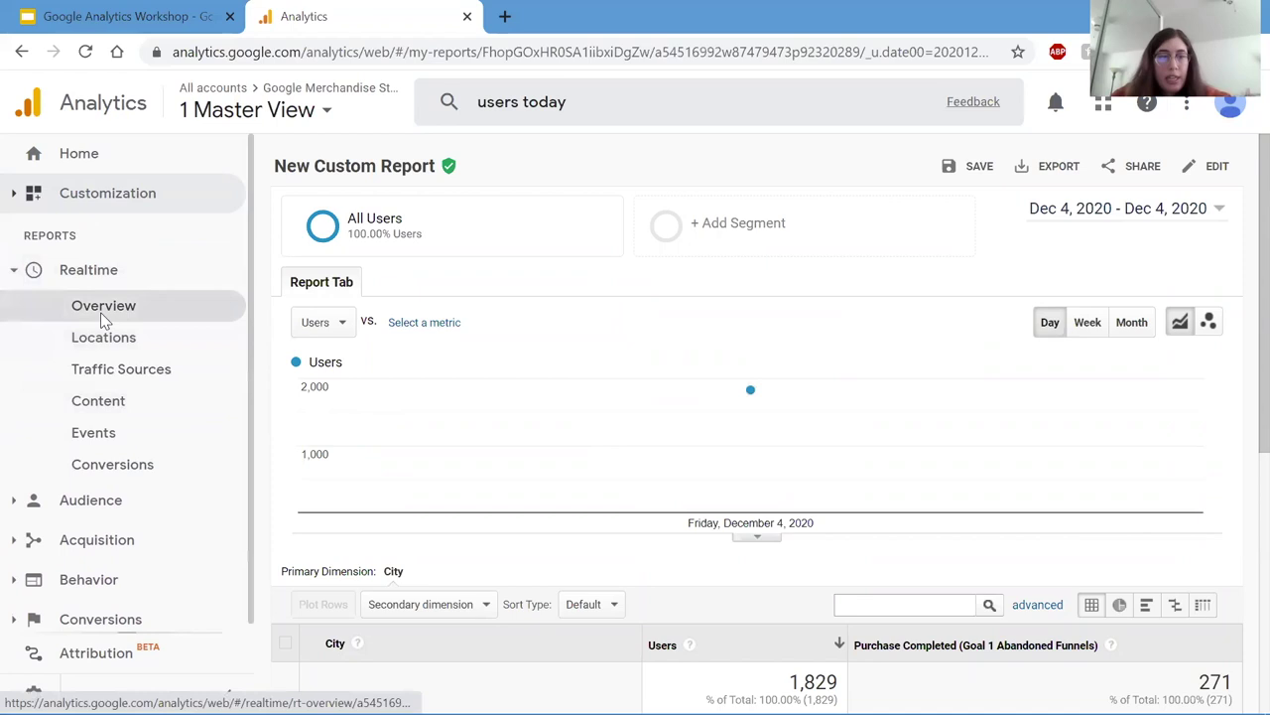
- Check the Realtime Overview's 45 active users and Top Locations, then open Realtime Locations
left_click(103, 308)
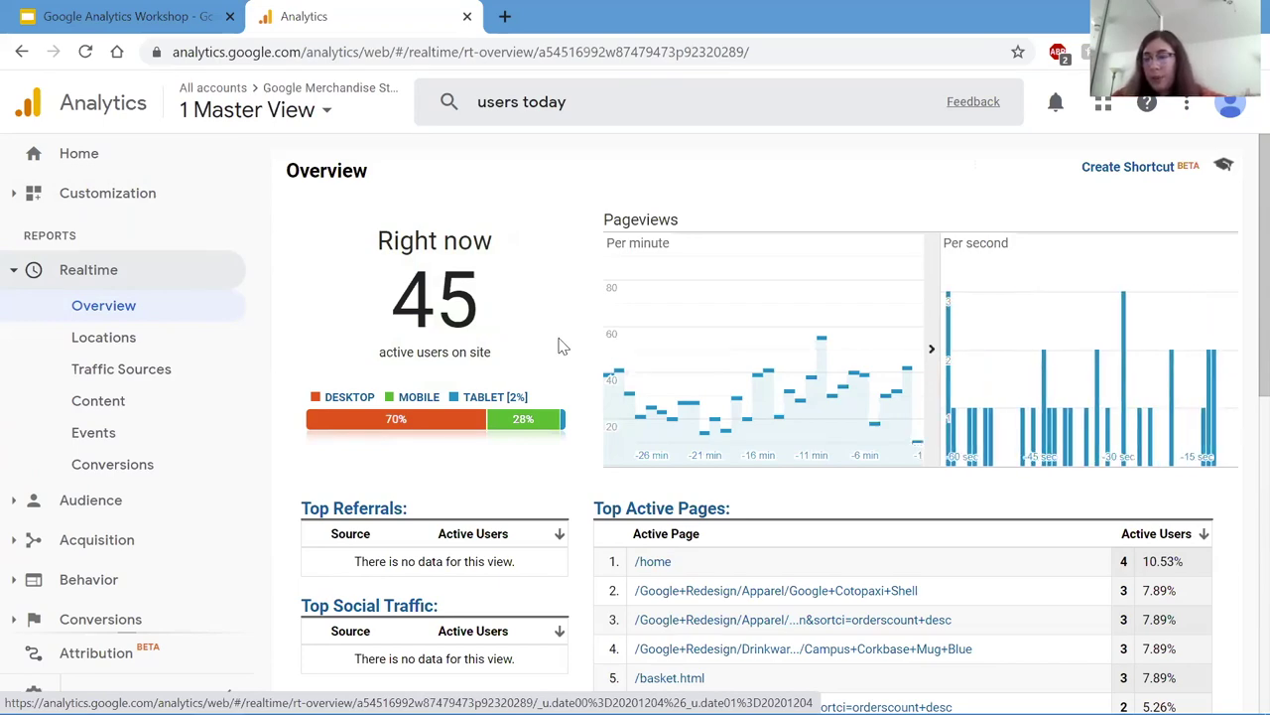
scroll(561, 345, "down", 7)
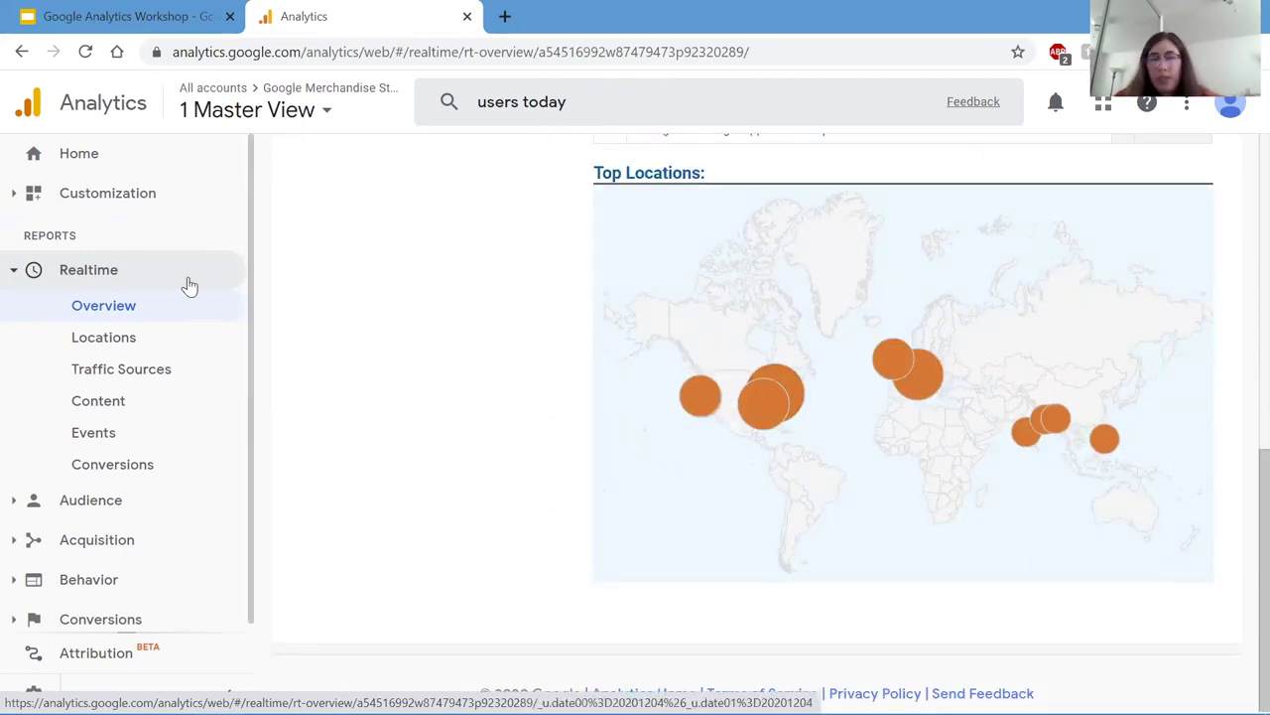
left_click(104, 338)
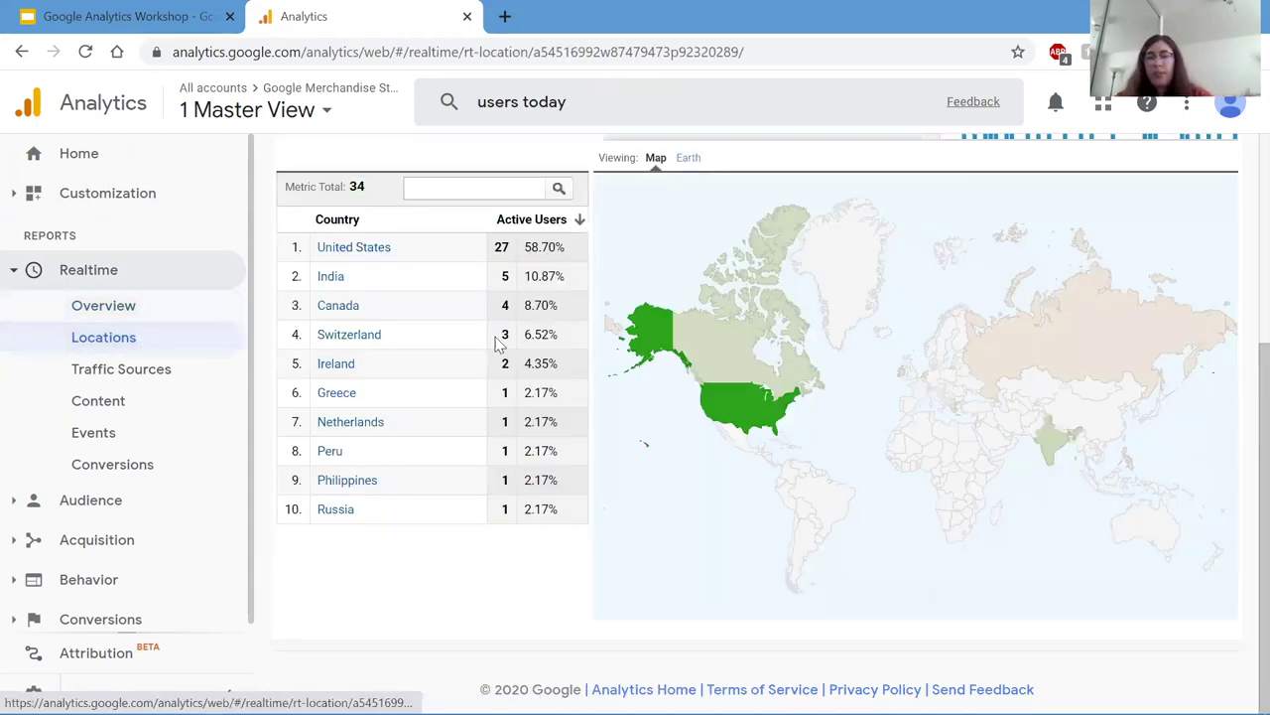
- Inspect the Realtime country table and map: United States 26, India 5, Canada 4
scroll(590, 345, "up", 2)
scroll(593, 345, "down", 2)
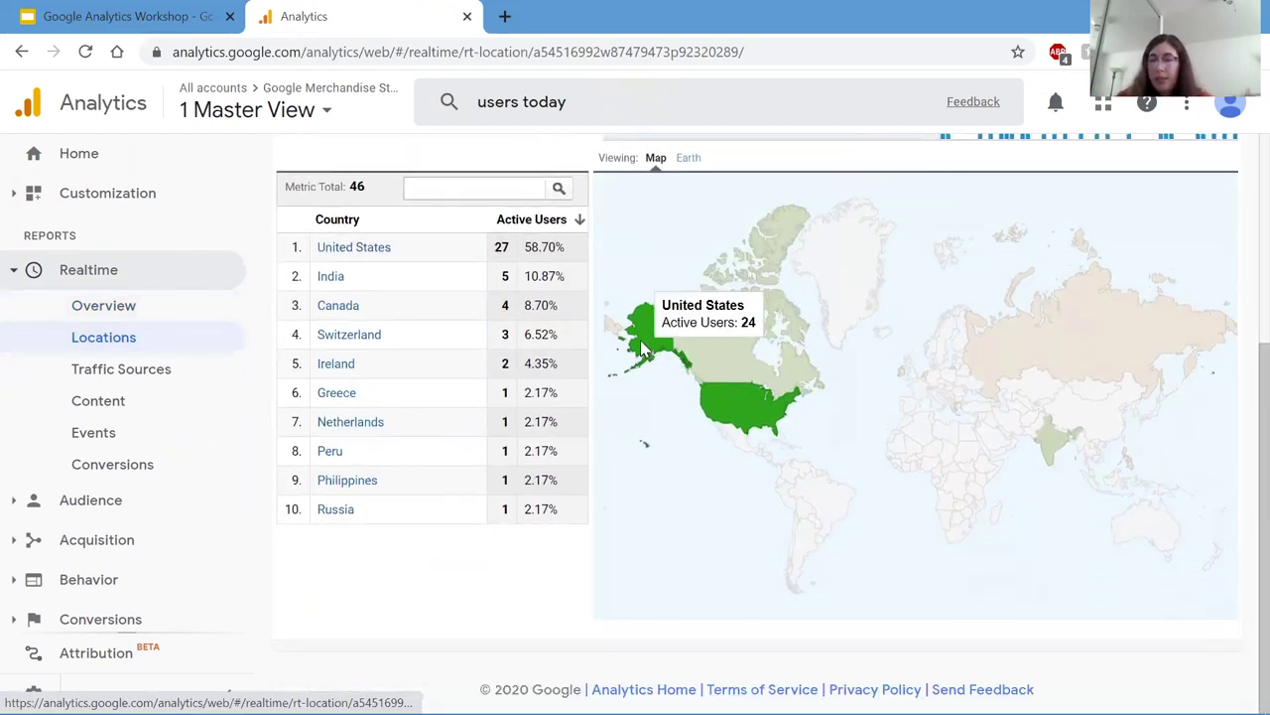
mouse_move(773, 402)
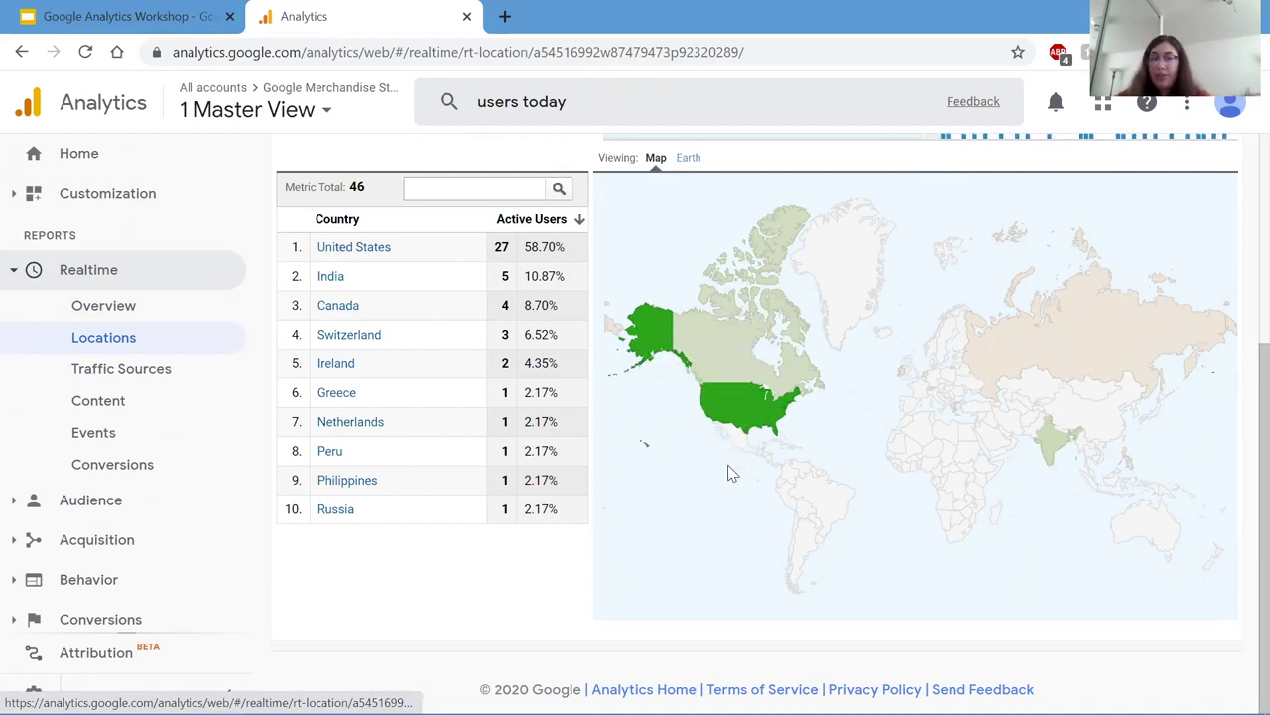
mouse_move(681, 386)
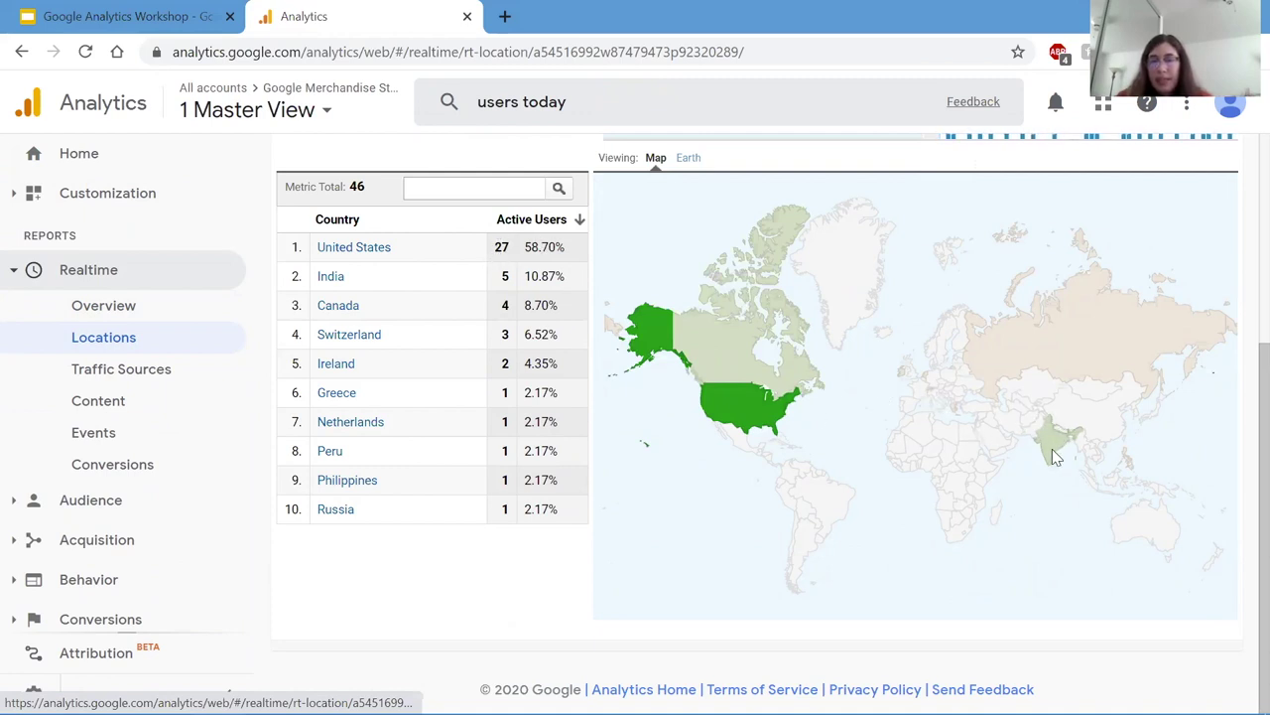
mouse_move(1055, 456)
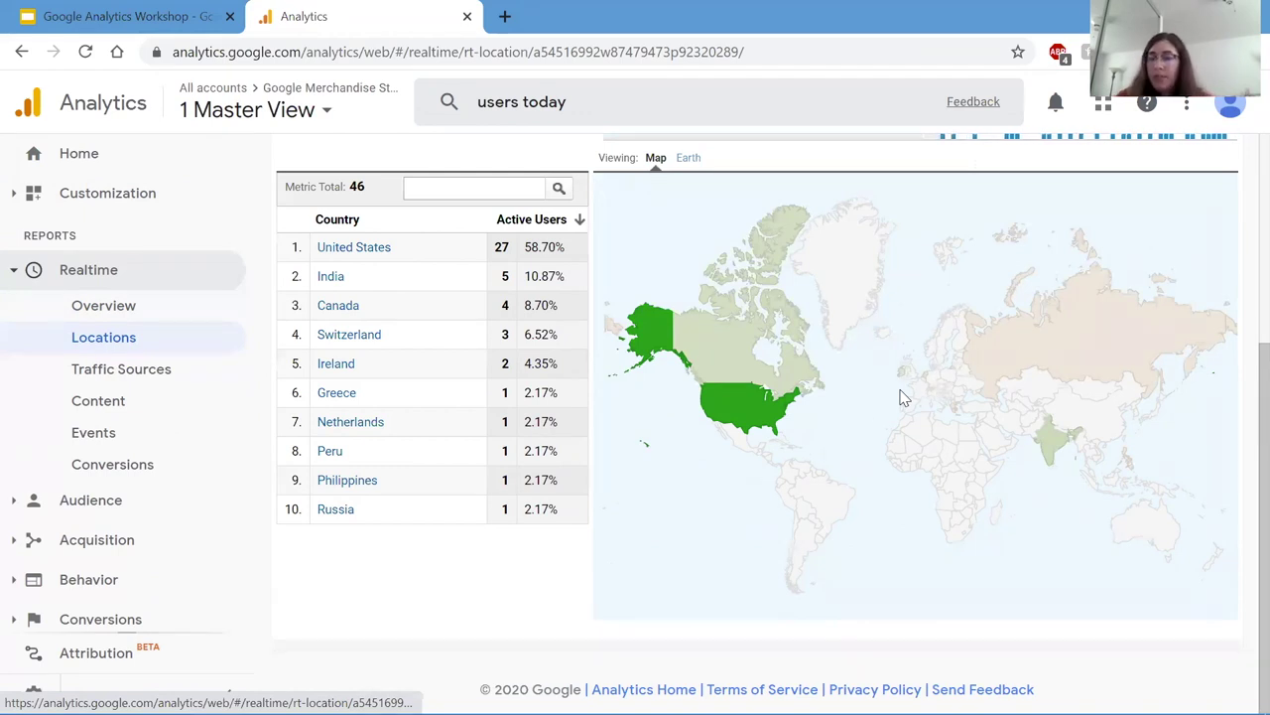
mouse_move(629, 396)
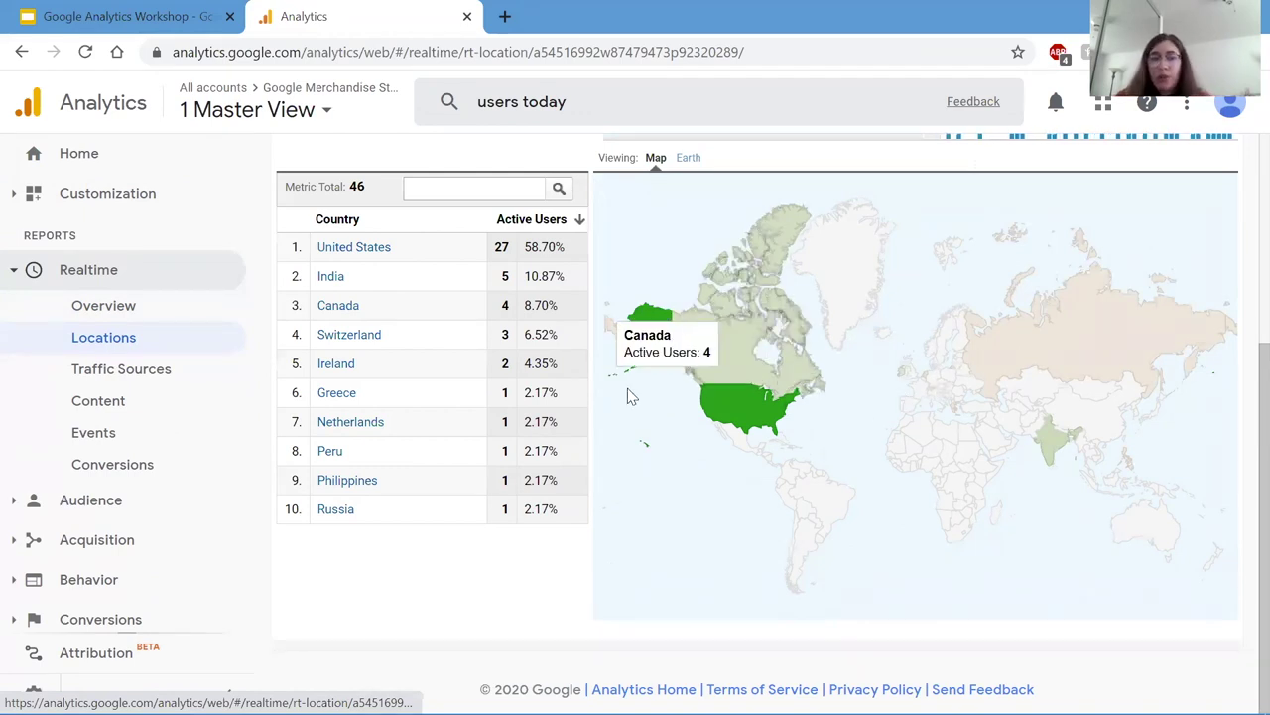
- Open Realtime Content and review its 24 active pages, with /basket.html leading at 5 users
left_click(177, 409)
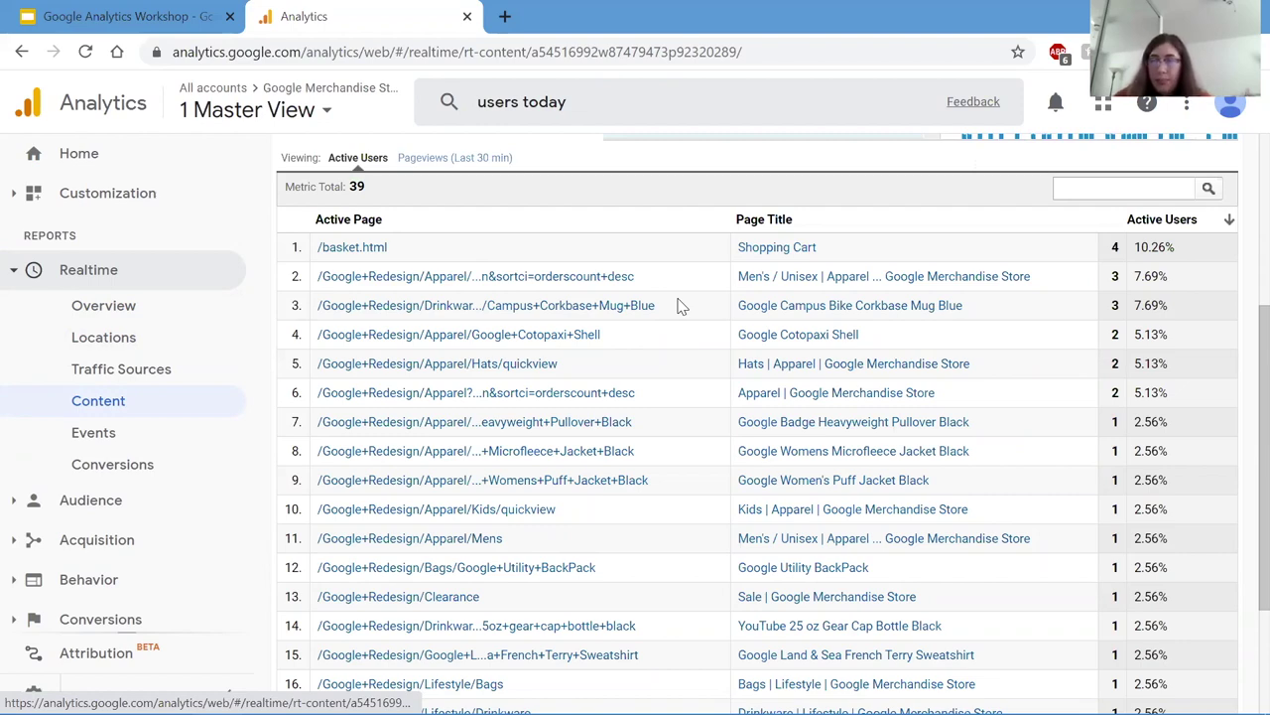
scroll(679, 306, "up", 3)
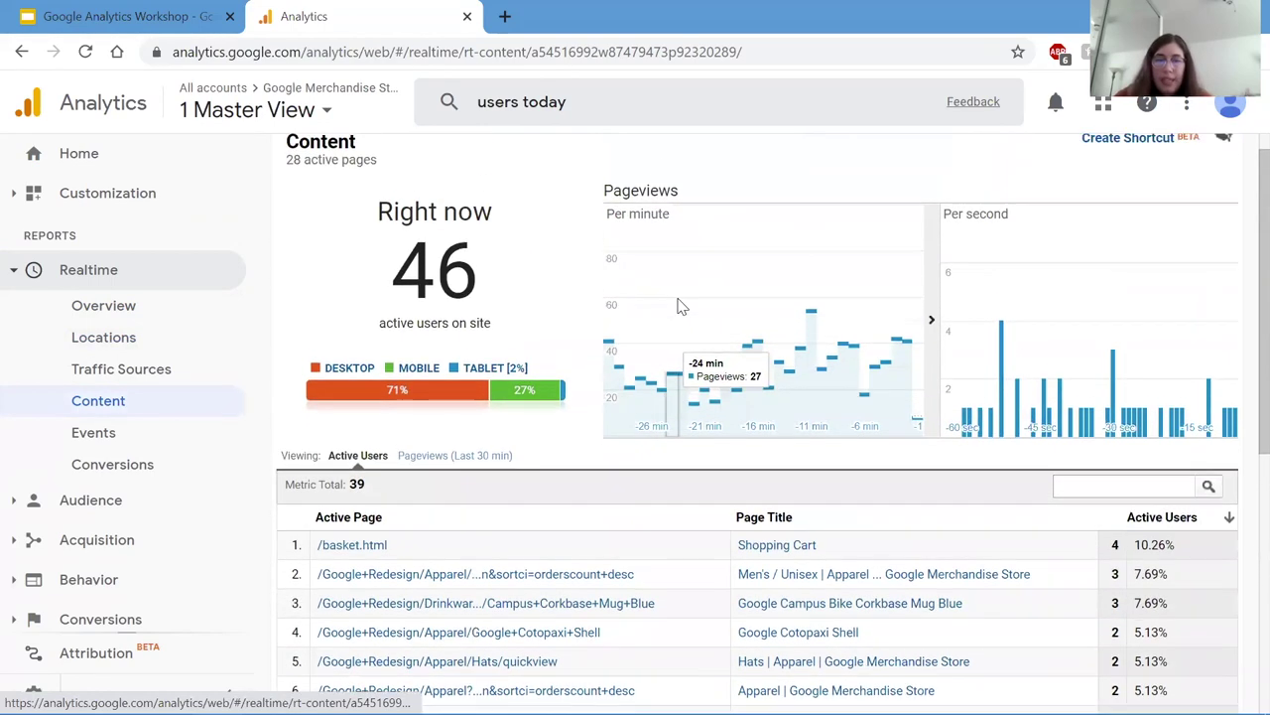
scroll(679, 306, "down", 2)
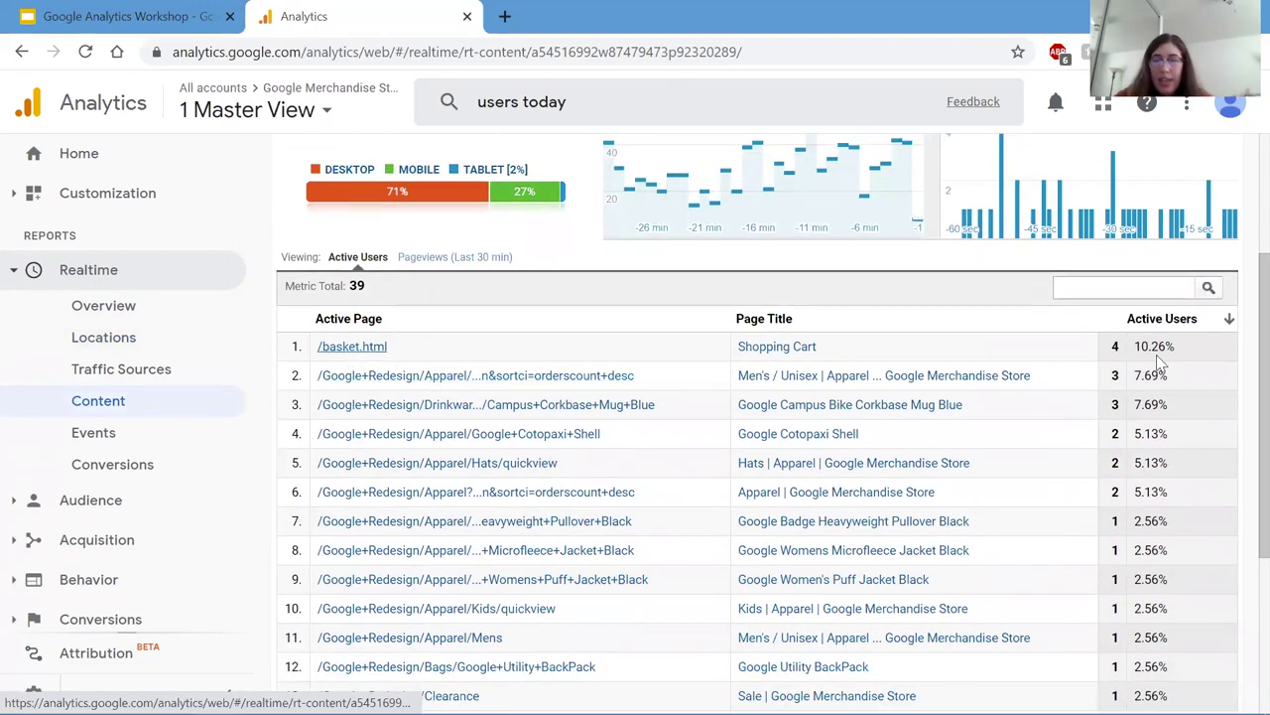
scroll(1116, 360, "down", 1)
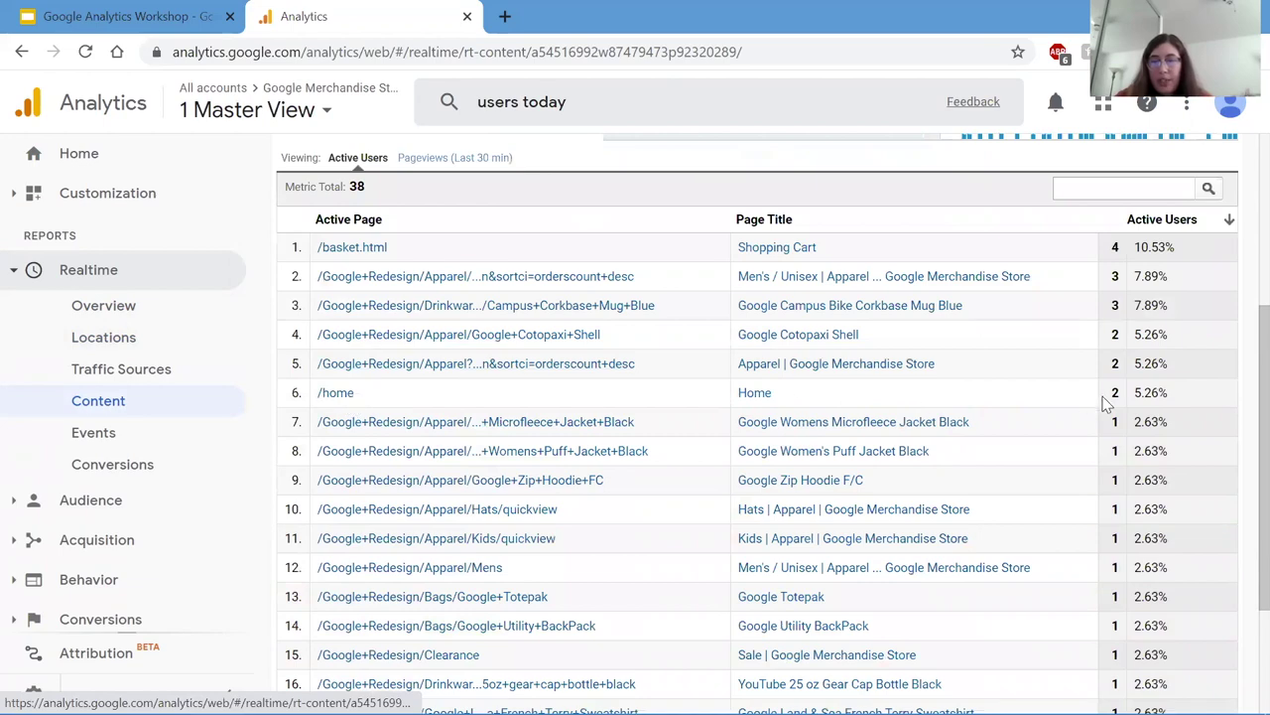
scroll(1102, 402, "down", 2)
scroll(1102, 402, "up", 5)
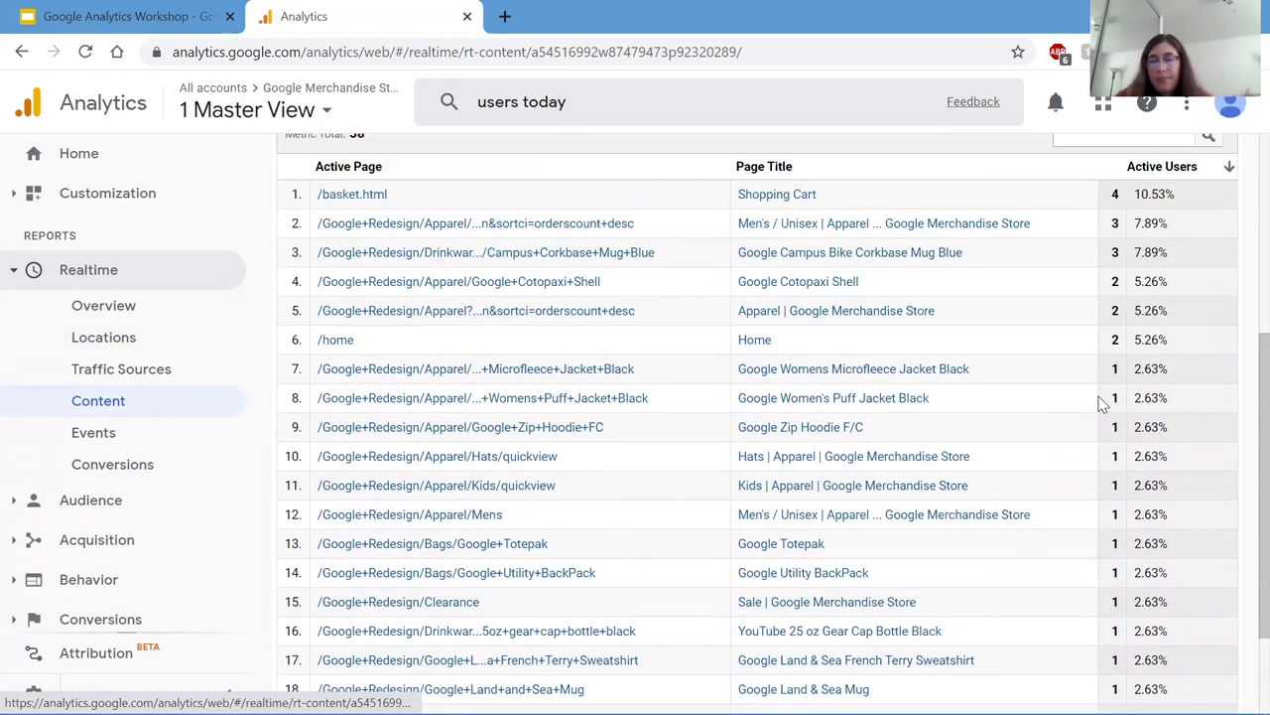
scroll(950, 437, "down", 1)
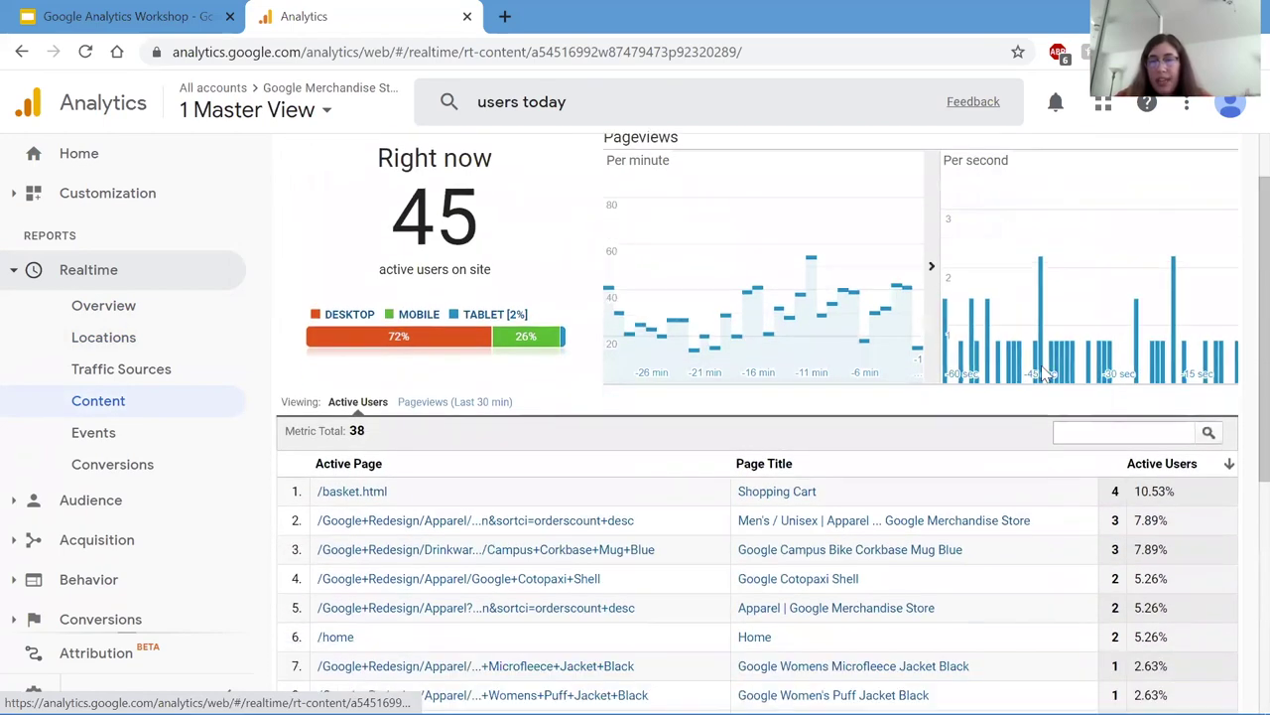
scroll(951, 405, "up", 1)
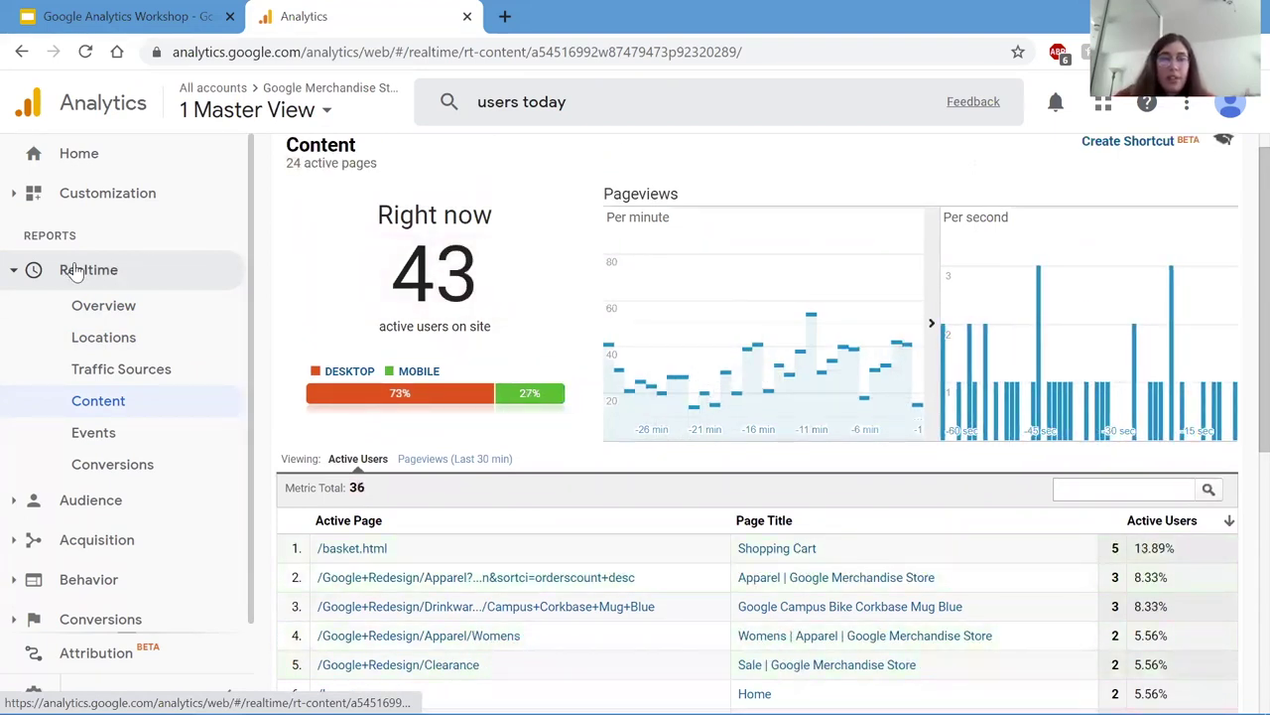
scroll(49, 270, "down", 1)
left_click(18, 268)
- Open Audience Overview for Nov 27 – Dec 3, 2020: 16,421 users, 13,878 new, 19,937 sessions
left_click(77, 313)
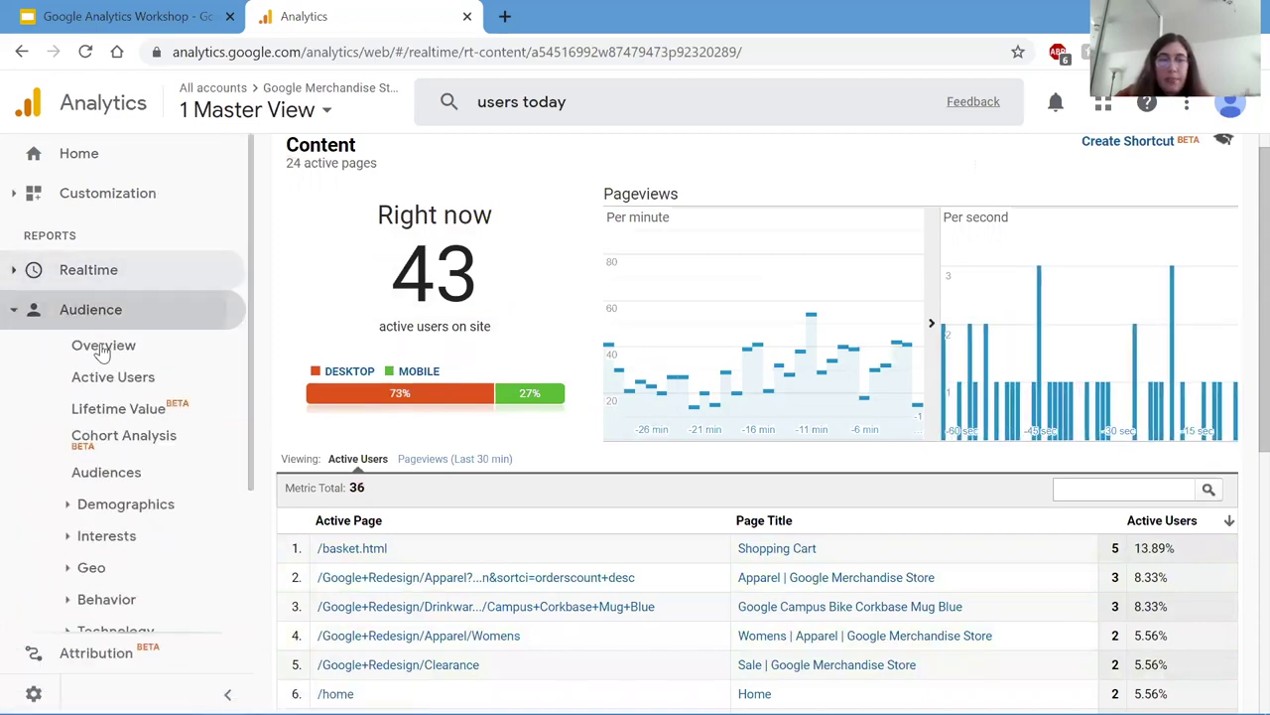
left_click(110, 349)
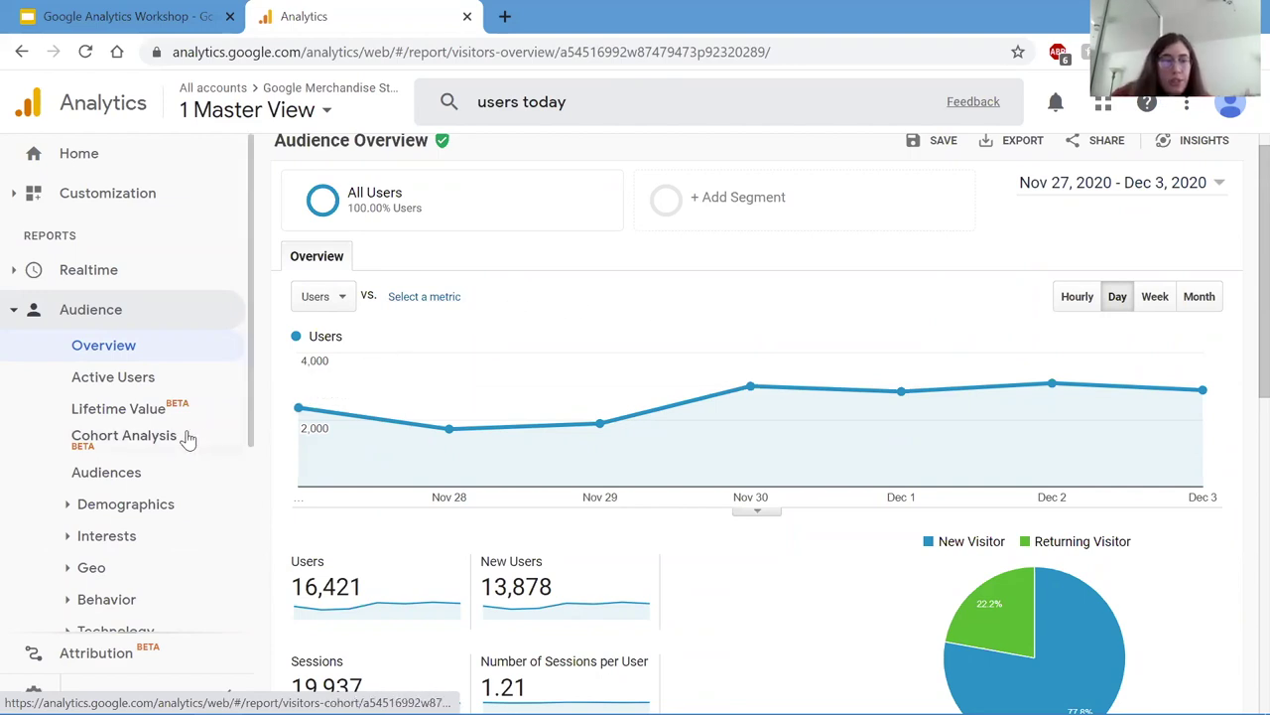
scroll(100, 442, "down", 1)
left_click(85, 415)
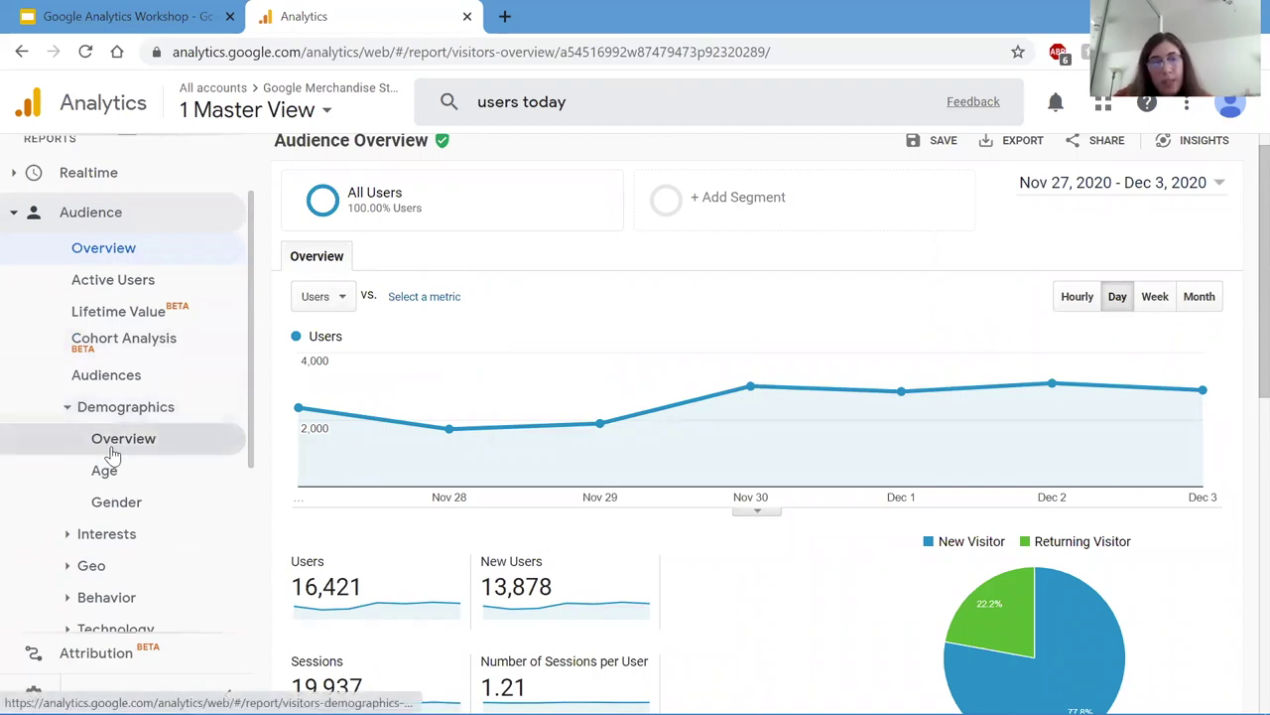
- Open Demographics Overview and inspect the age chart (25-34 peak) and 62.6% male split
left_click(119, 443)
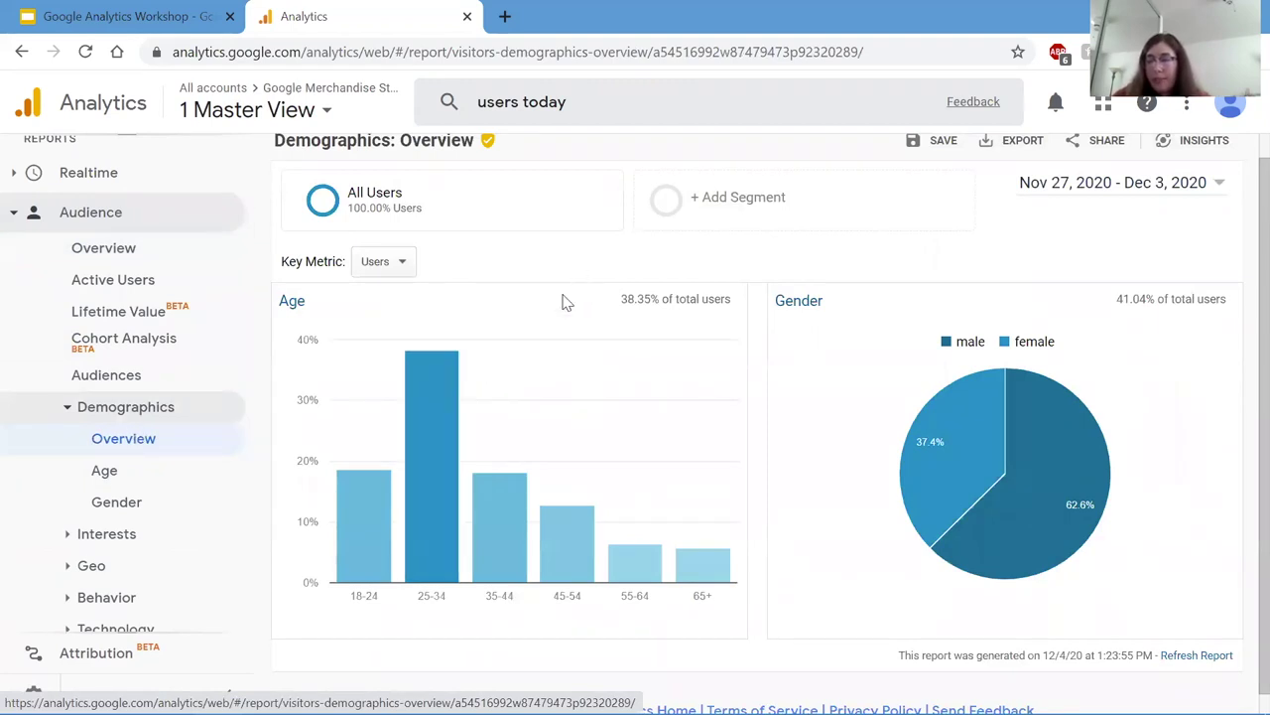
mouse_move(949, 492)
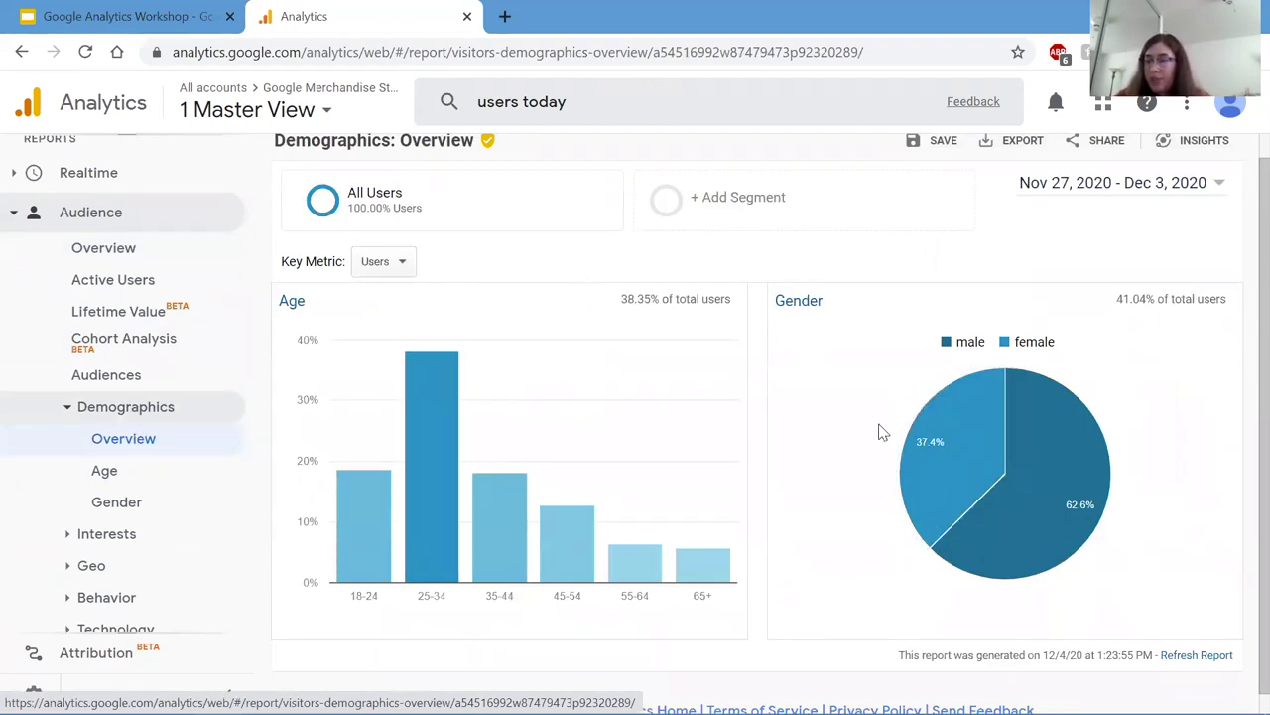
mouse_move(438, 435)
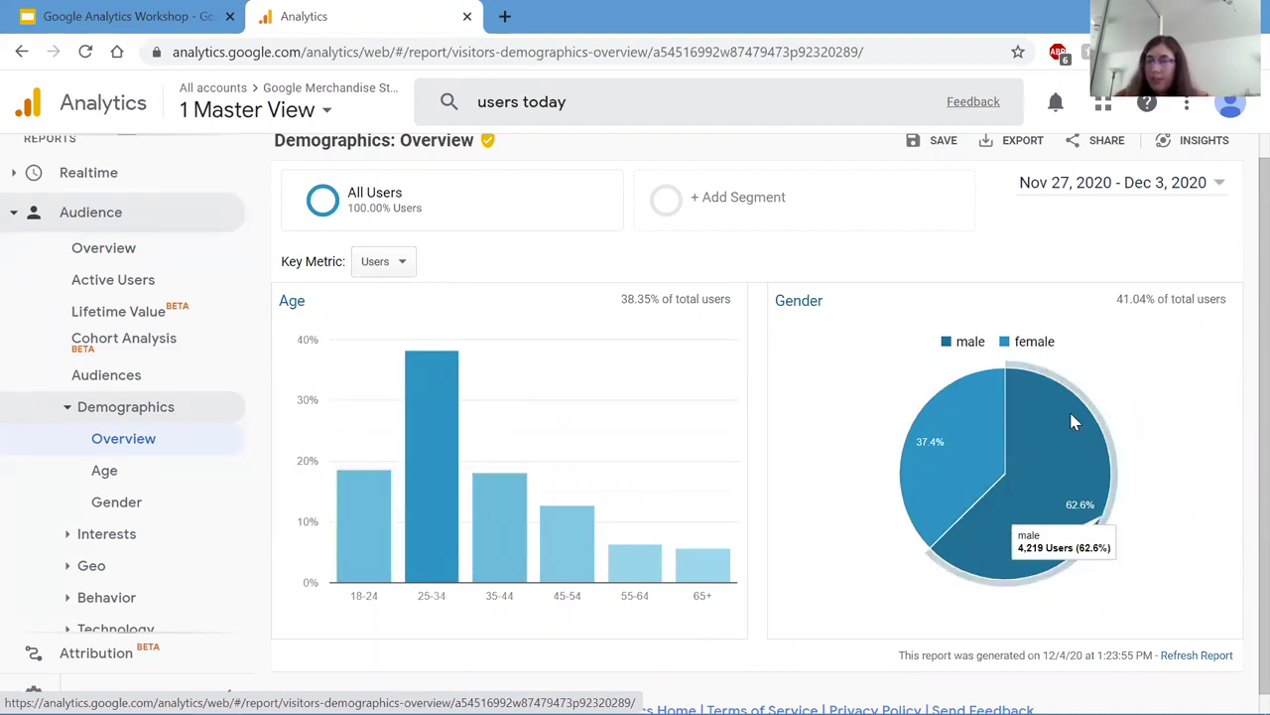
mouse_move(1009, 427)
mouse_move(1058, 427)
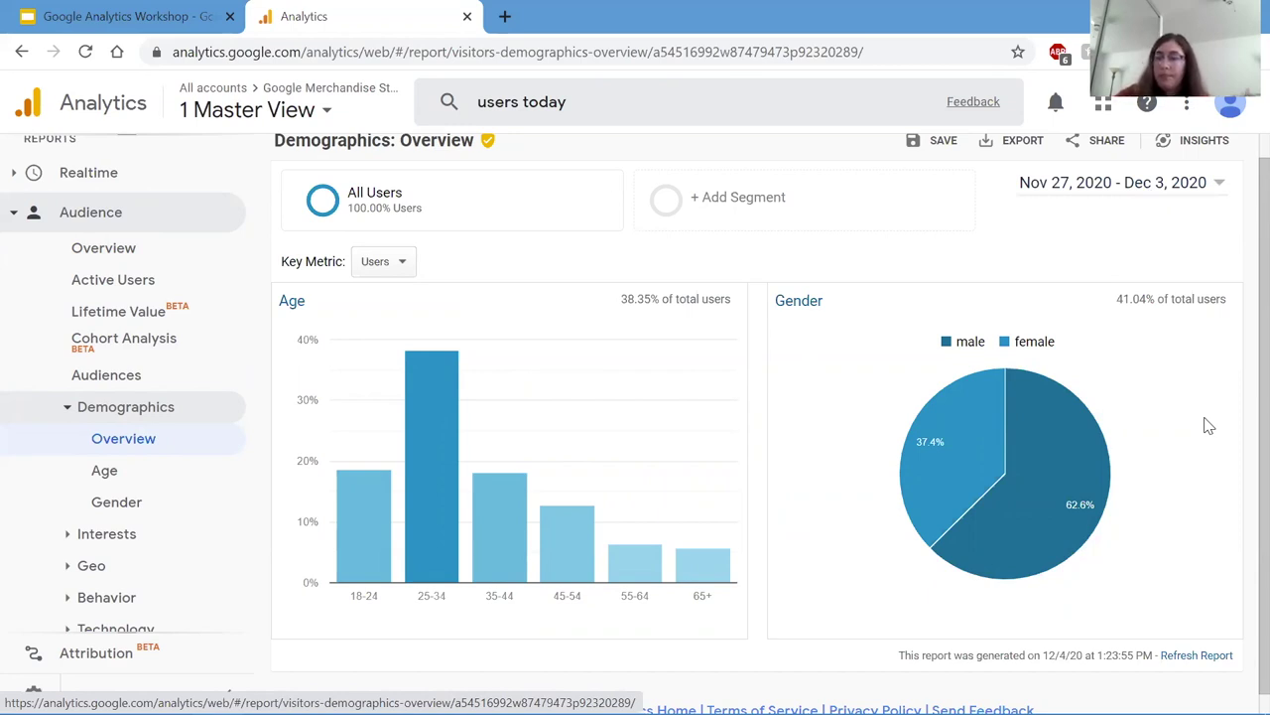
scroll(99, 486, "down", 1)
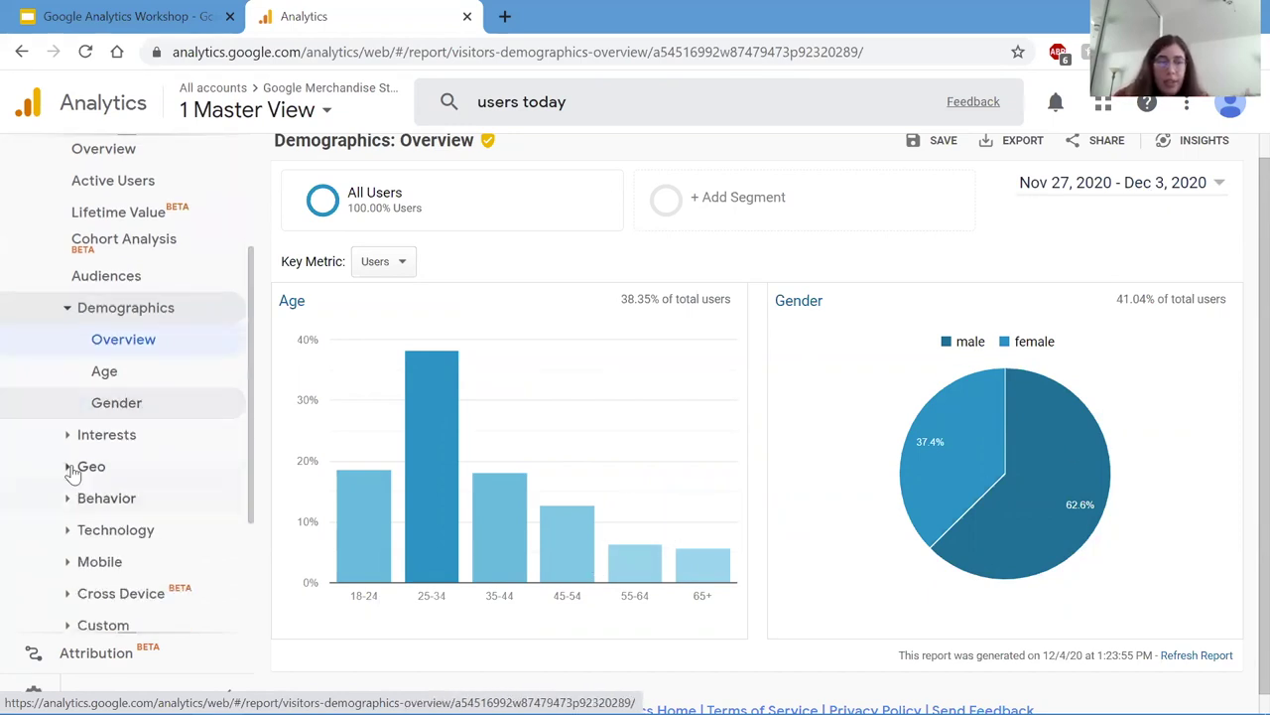
- Open the Geo Location report of where users come from
left_click(69, 466)
scroll(99, 451, "down", 1)
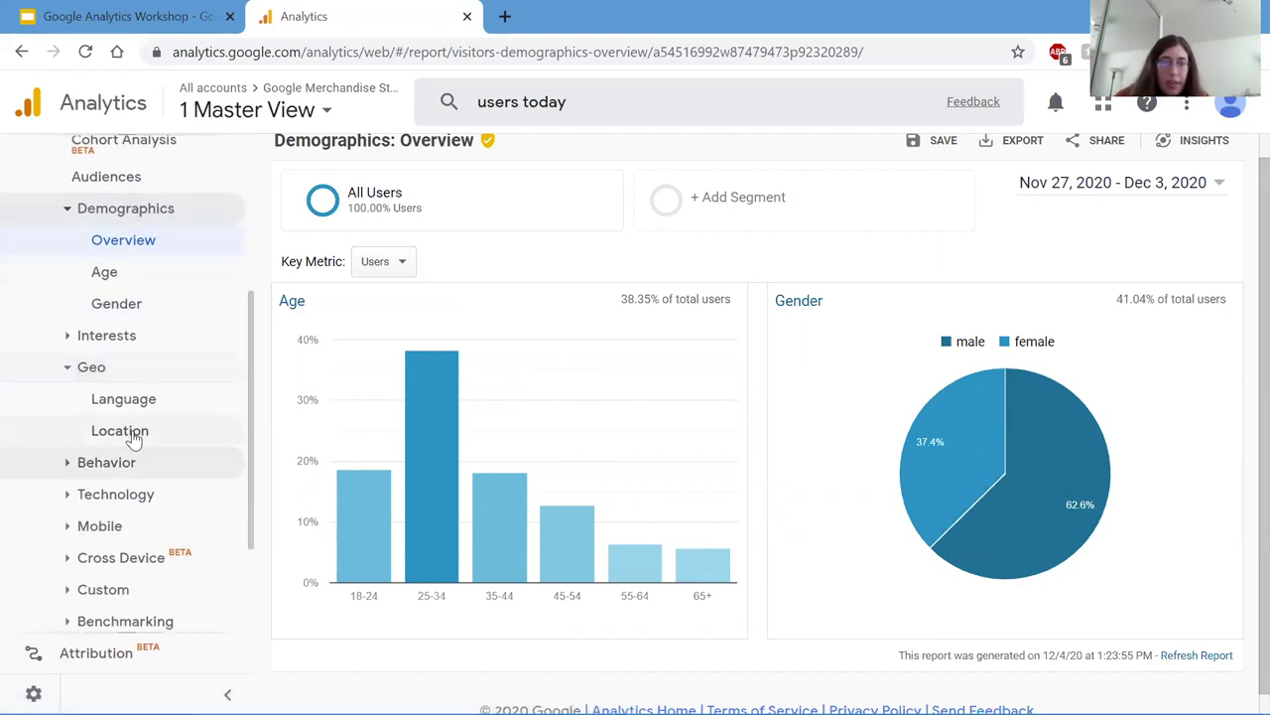
left_click(132, 436)
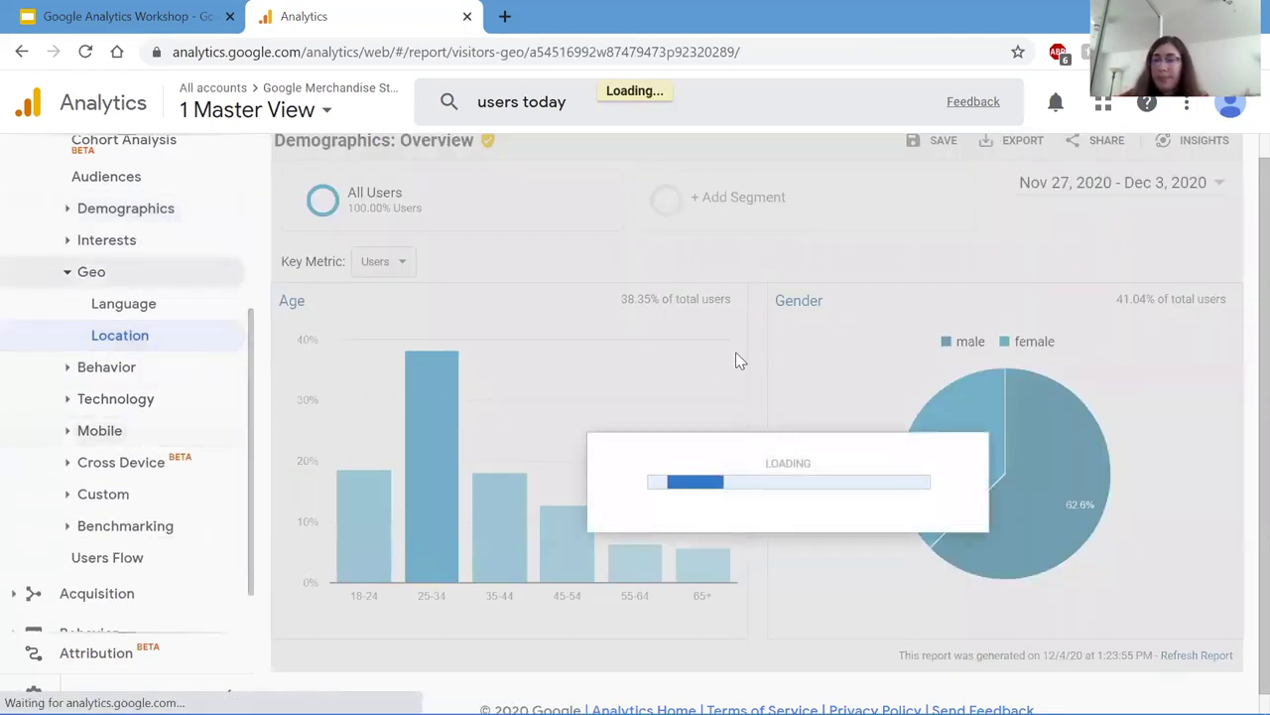
- Inspect the user world map: United States darkest at 8,043 users, Canada at 1,148
scroll(615, 268, "down", 1)
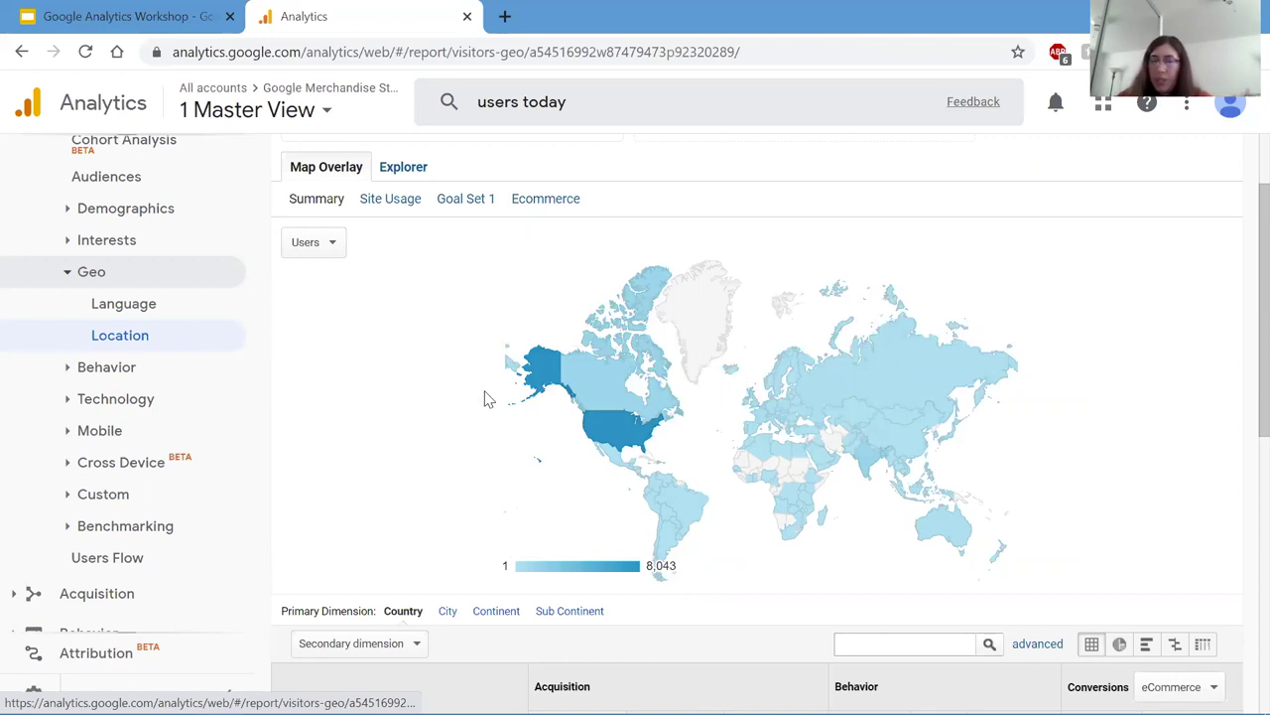
mouse_move(605, 414)
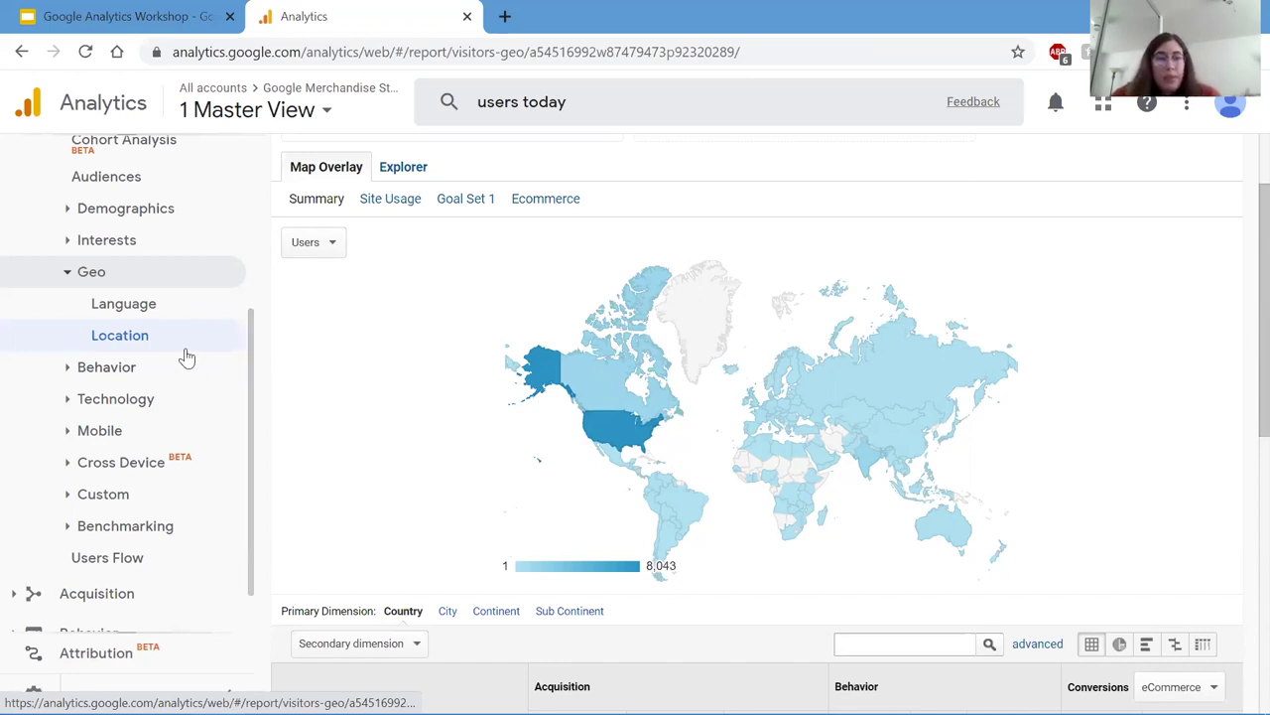
left_click(80, 435)
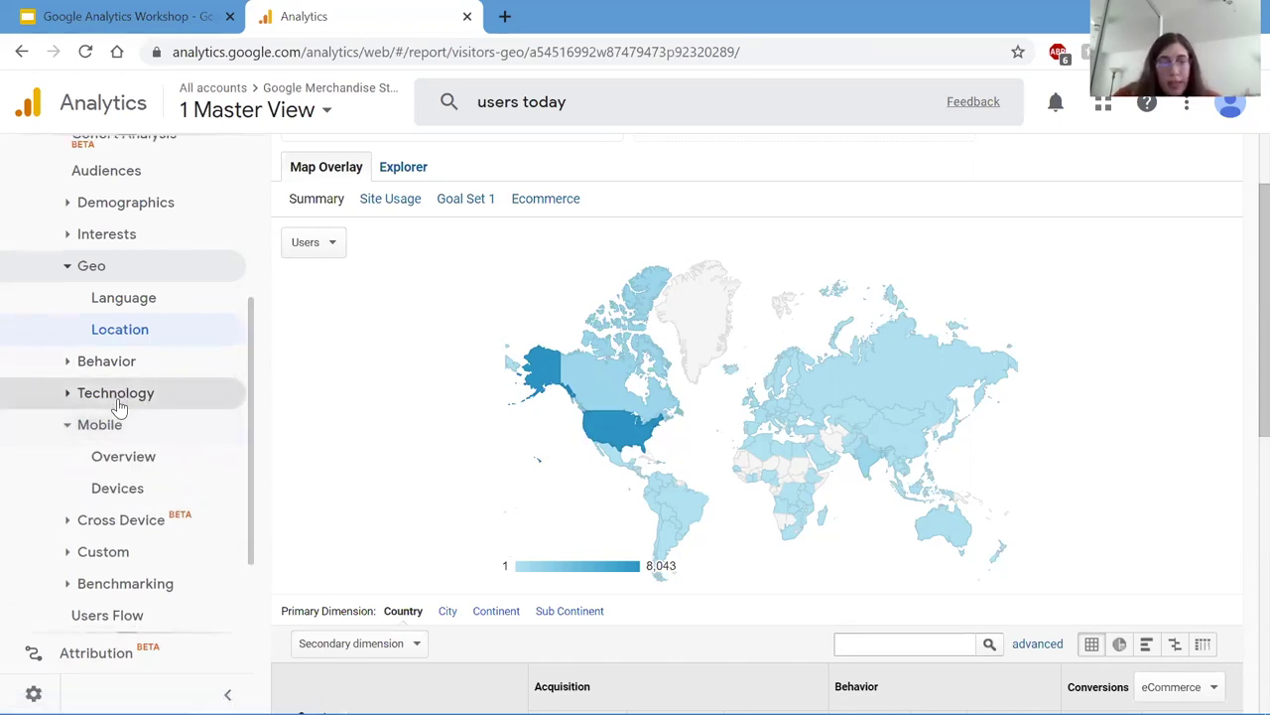
- Open Mobile Devices and scroll its table: 4,682 mobile users, Apple iPhone leading with 1,831
left_click(118, 397)
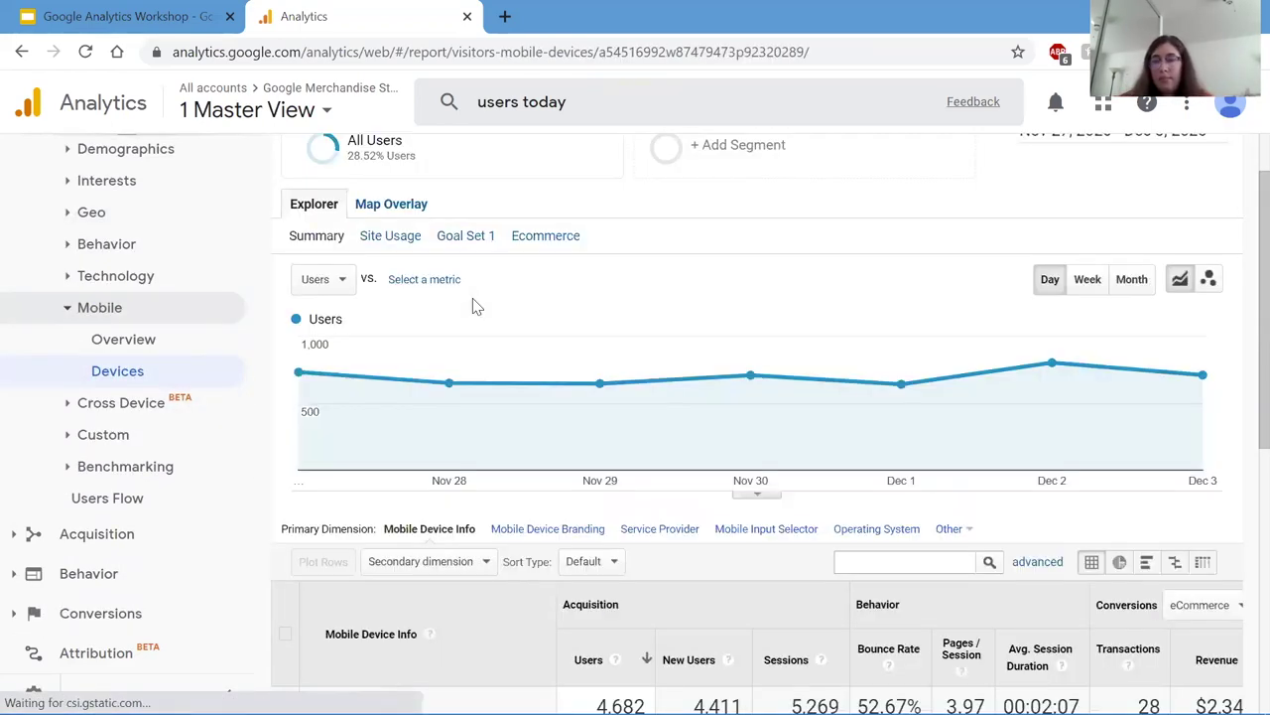
scroll(474, 306, "down", 1)
scroll(473, 306, "up", 1)
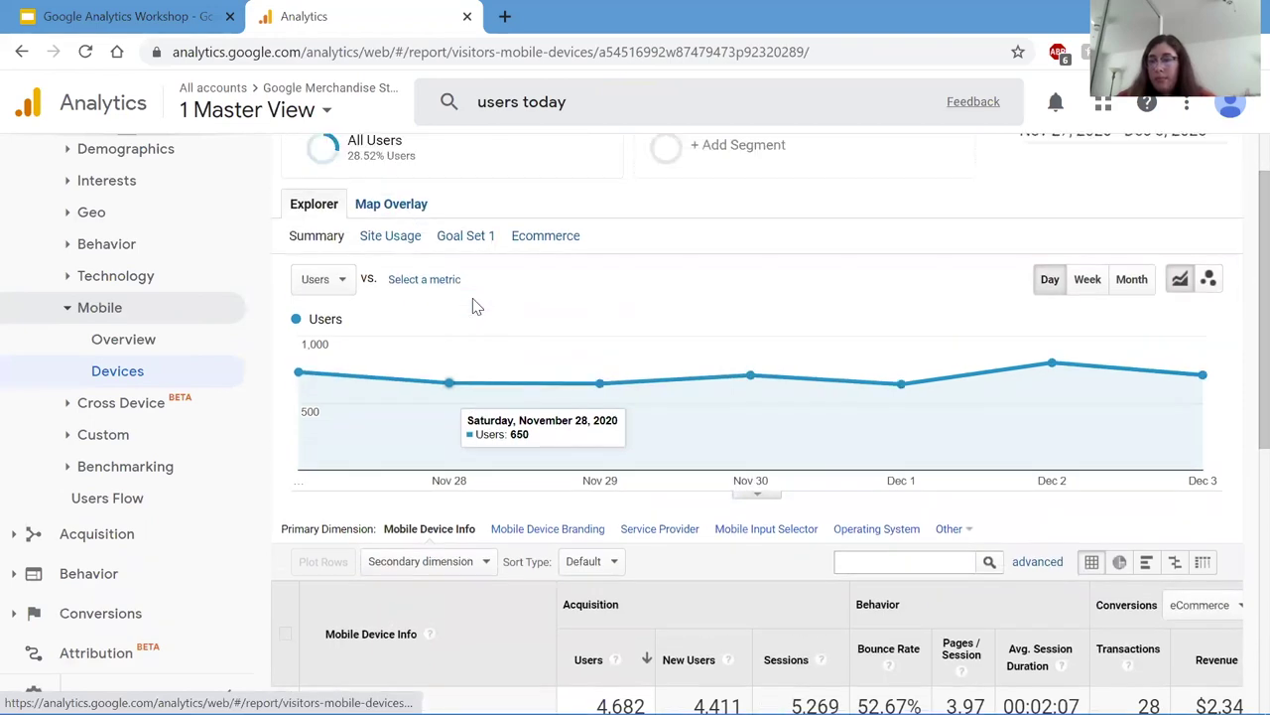
scroll(472, 305, "down", 3)
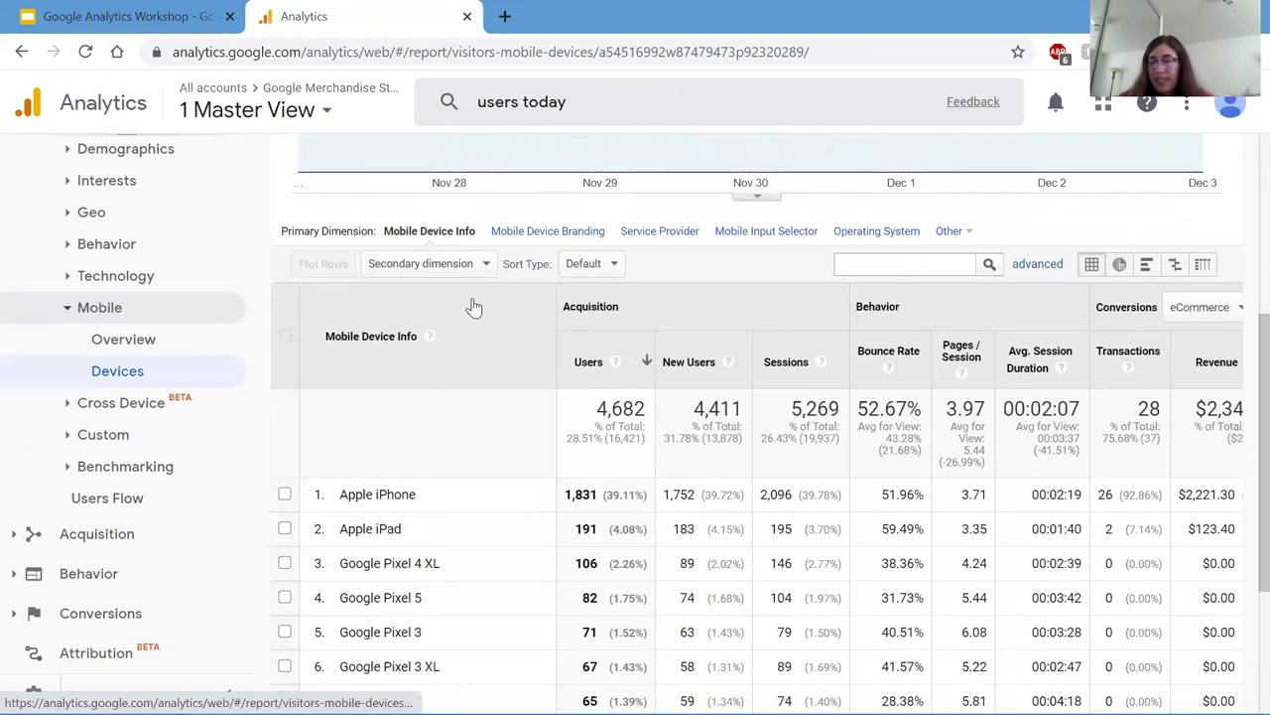
scroll(473, 298, "down", 1)
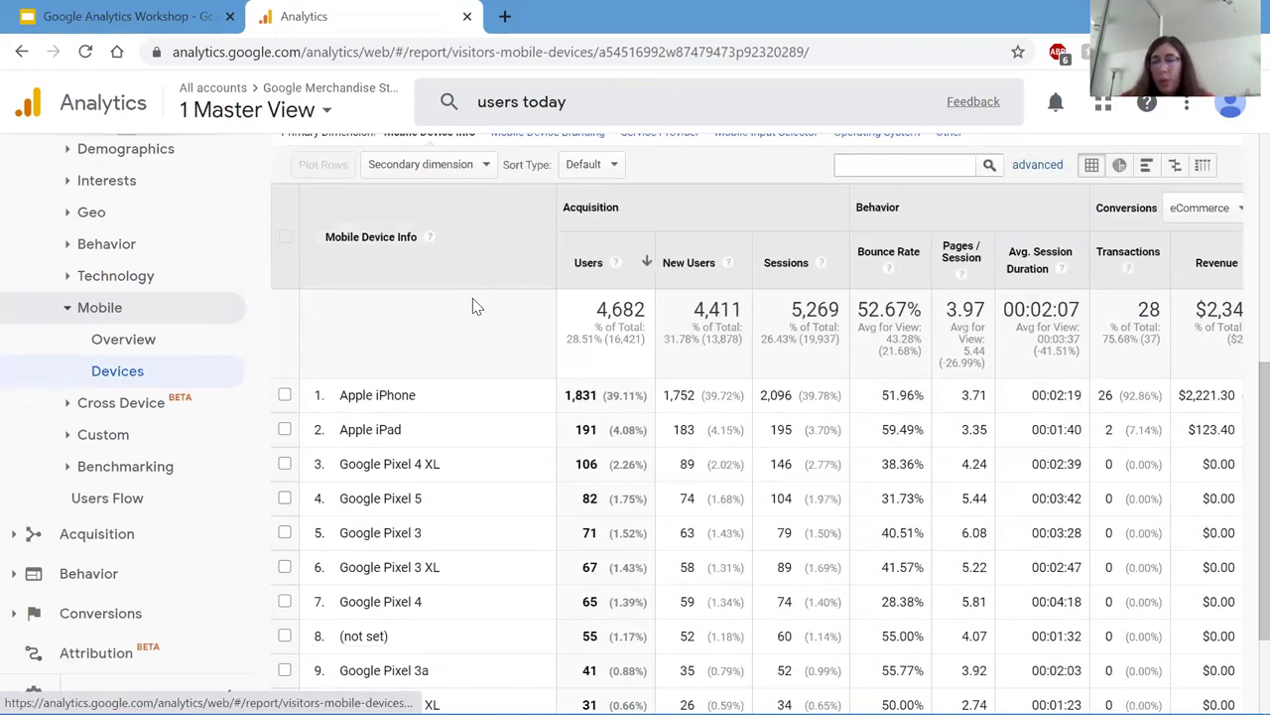
scroll(472, 297, "down", 1)
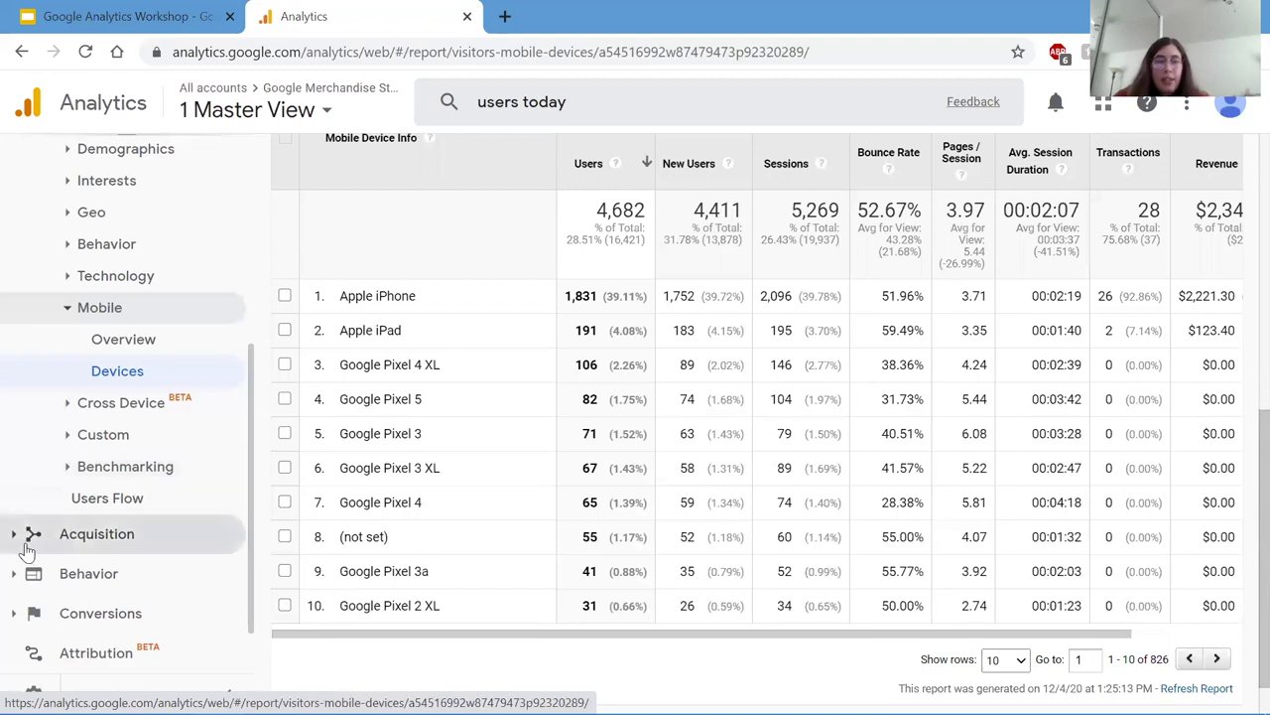
scroll(21, 390, "up", 2)
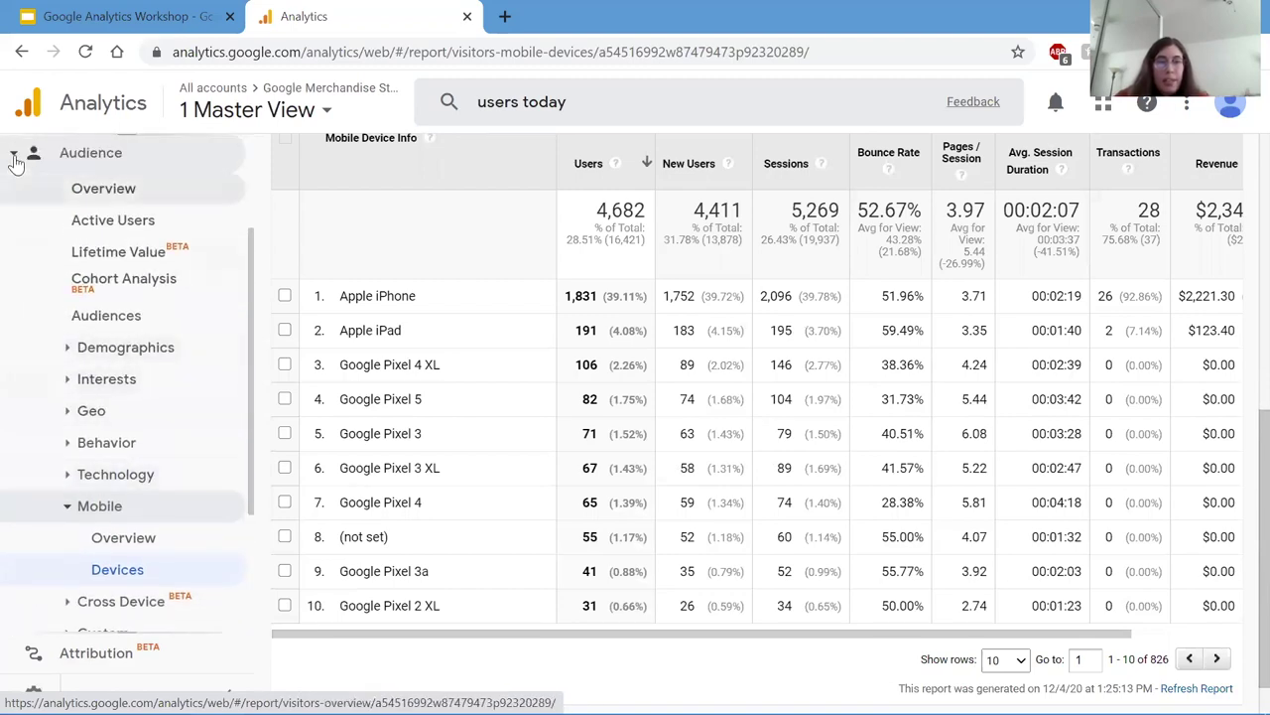
left_click(30, 151)
left_click(96, 348)
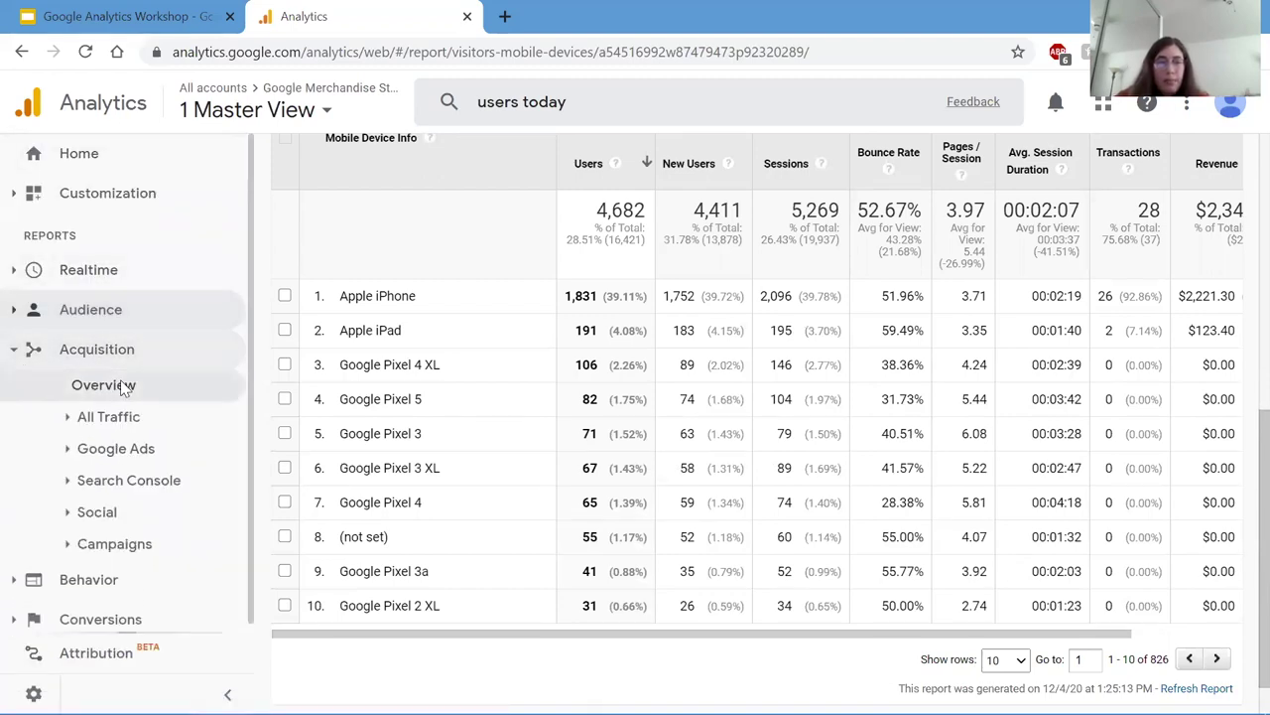
left_click(109, 385)
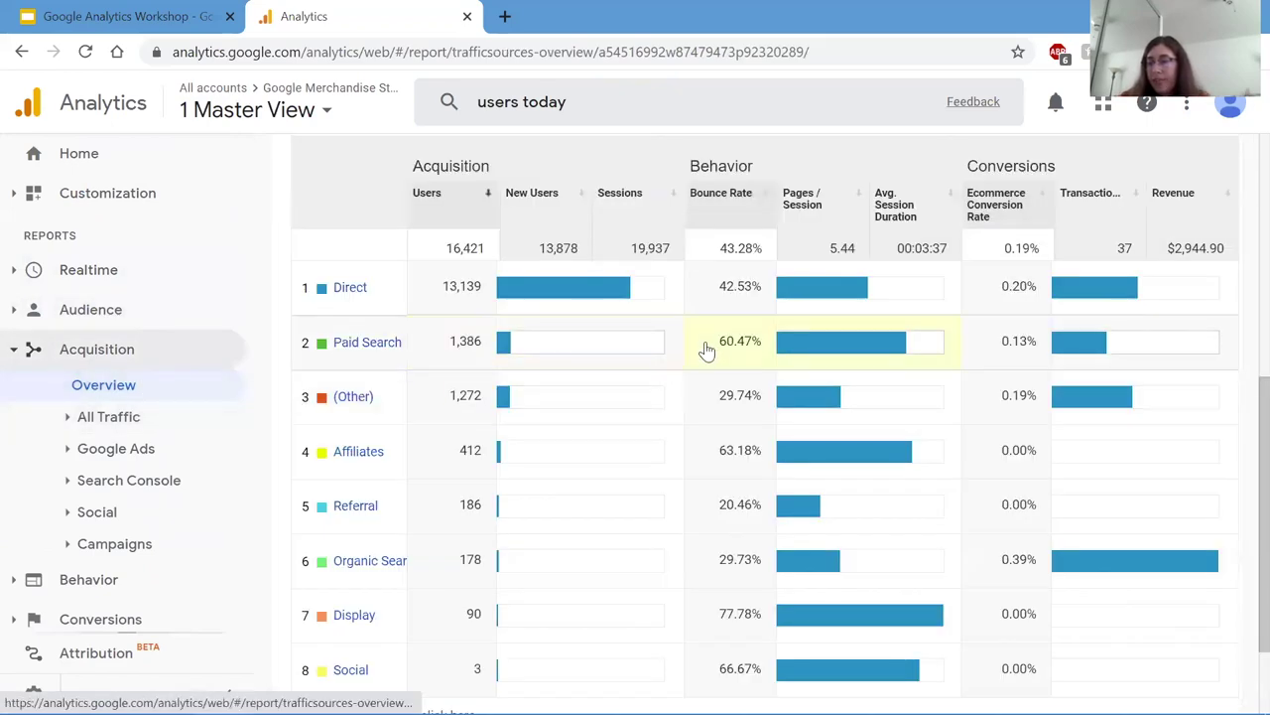
scroll(564, 222, "up", 5)
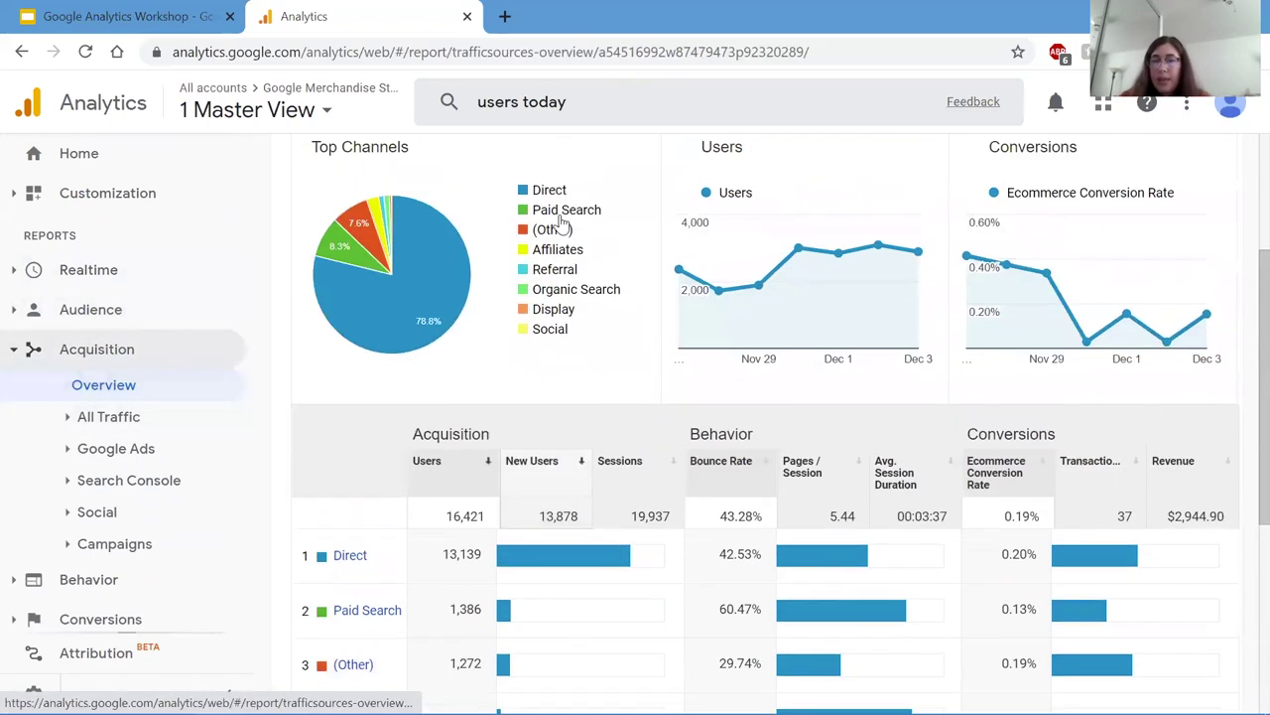
mouse_move(562, 225)
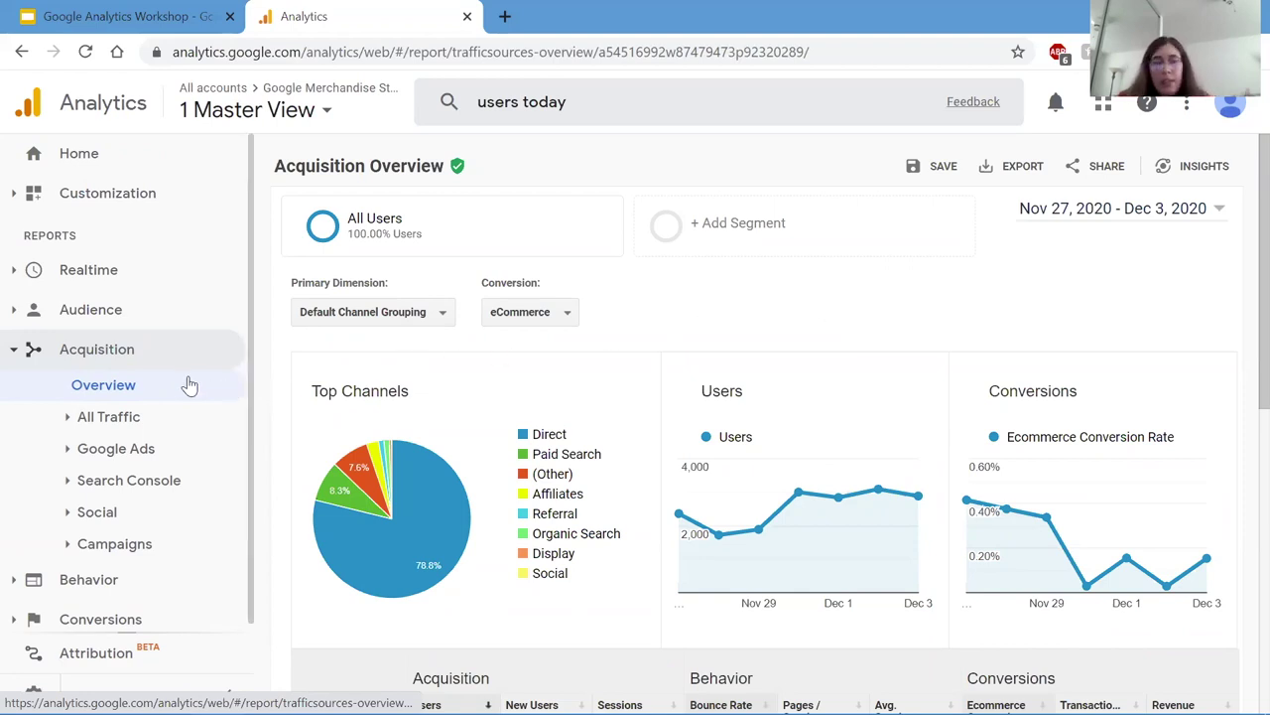
left_click(91, 418)
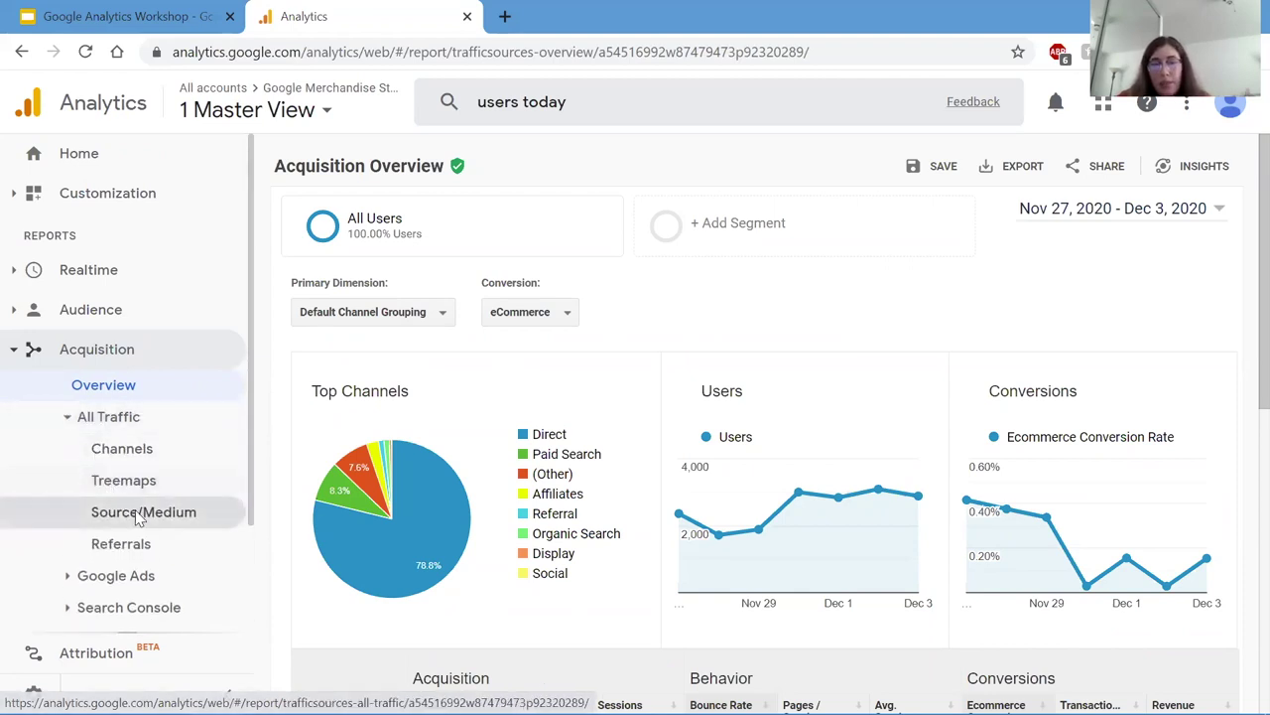
- Open All Traffic Source/Medium and scroll through sources like (direct) / (none) and google / cpc
left_click(139, 514)
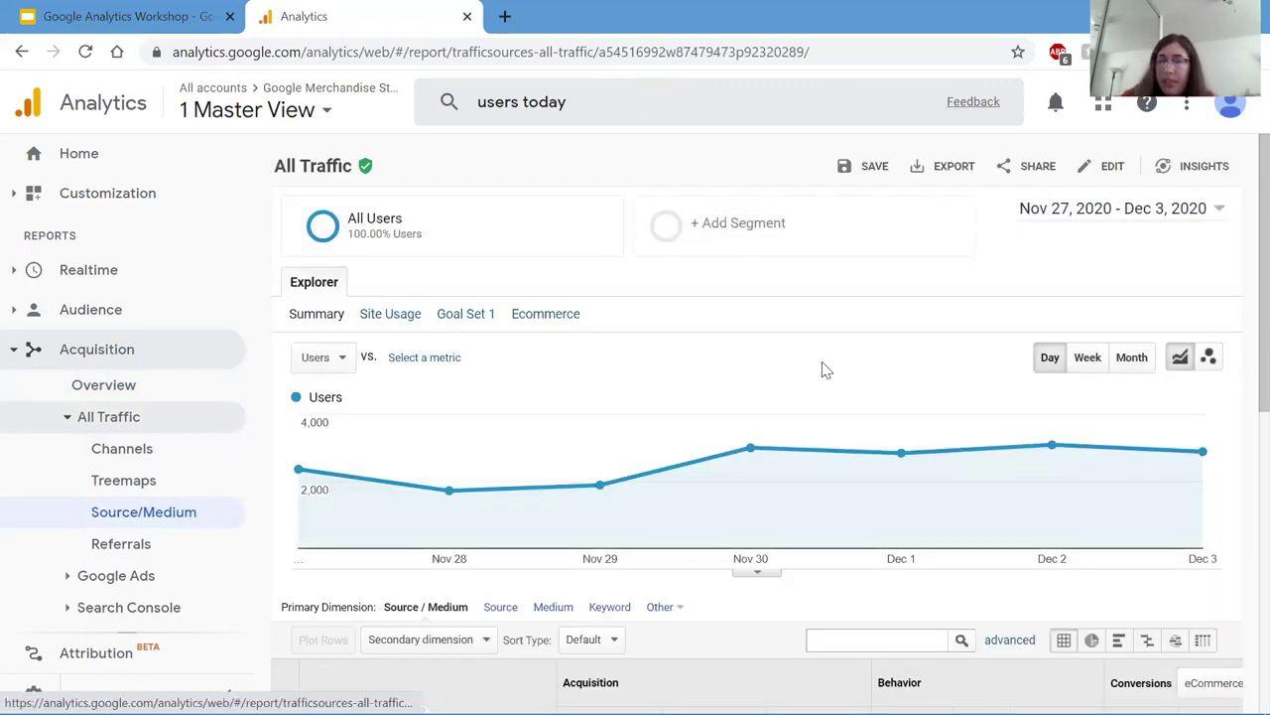
scroll(822, 369, "down", 3)
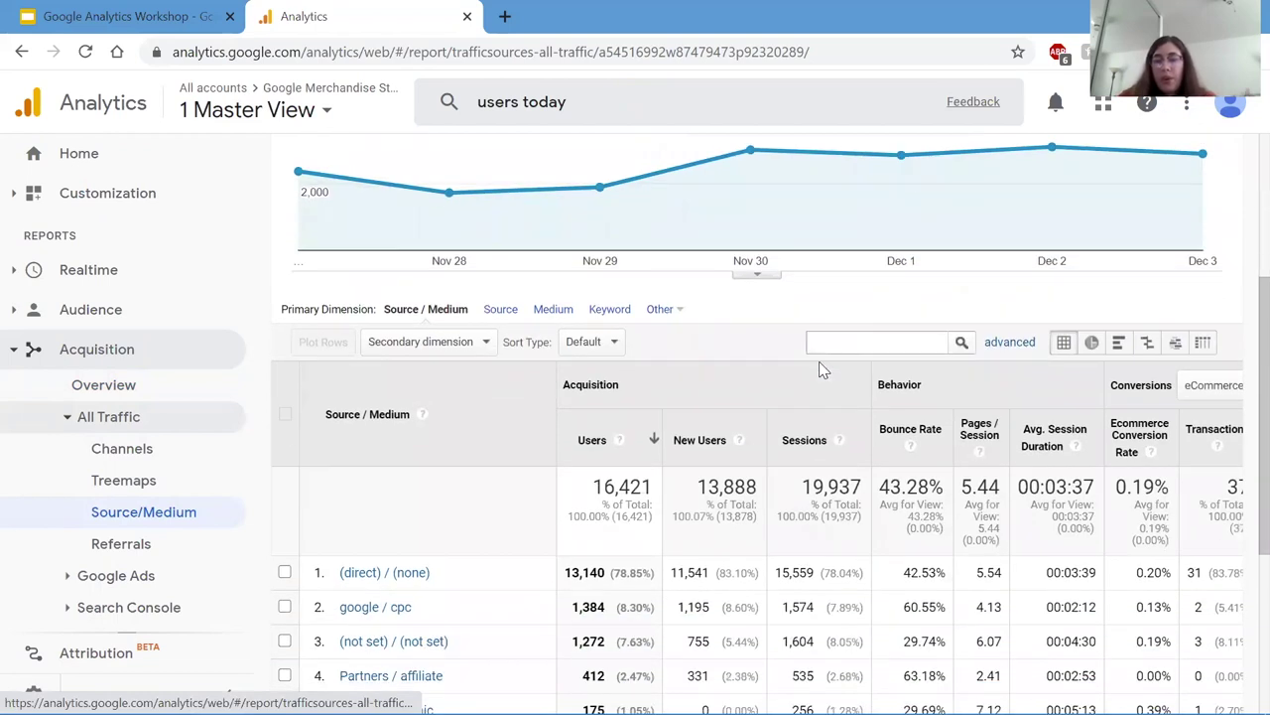
scroll(820, 369, "down", 1)
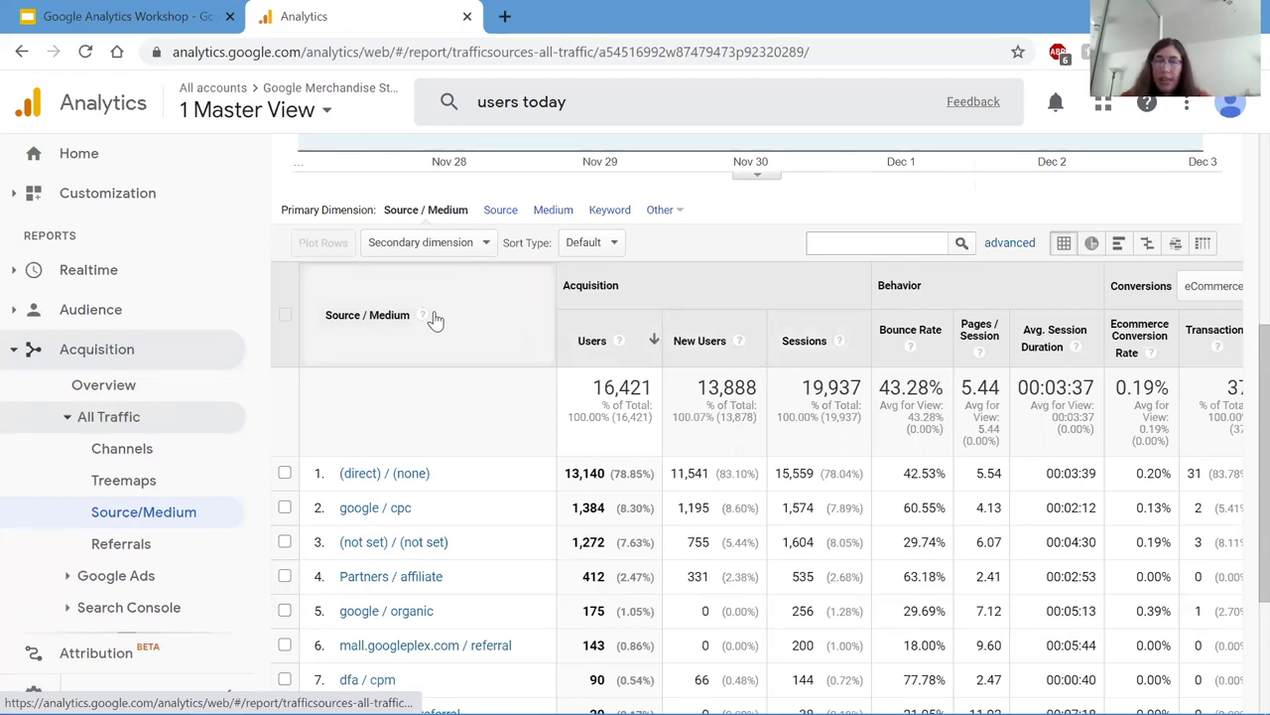
scroll(473, 359, "down", 1)
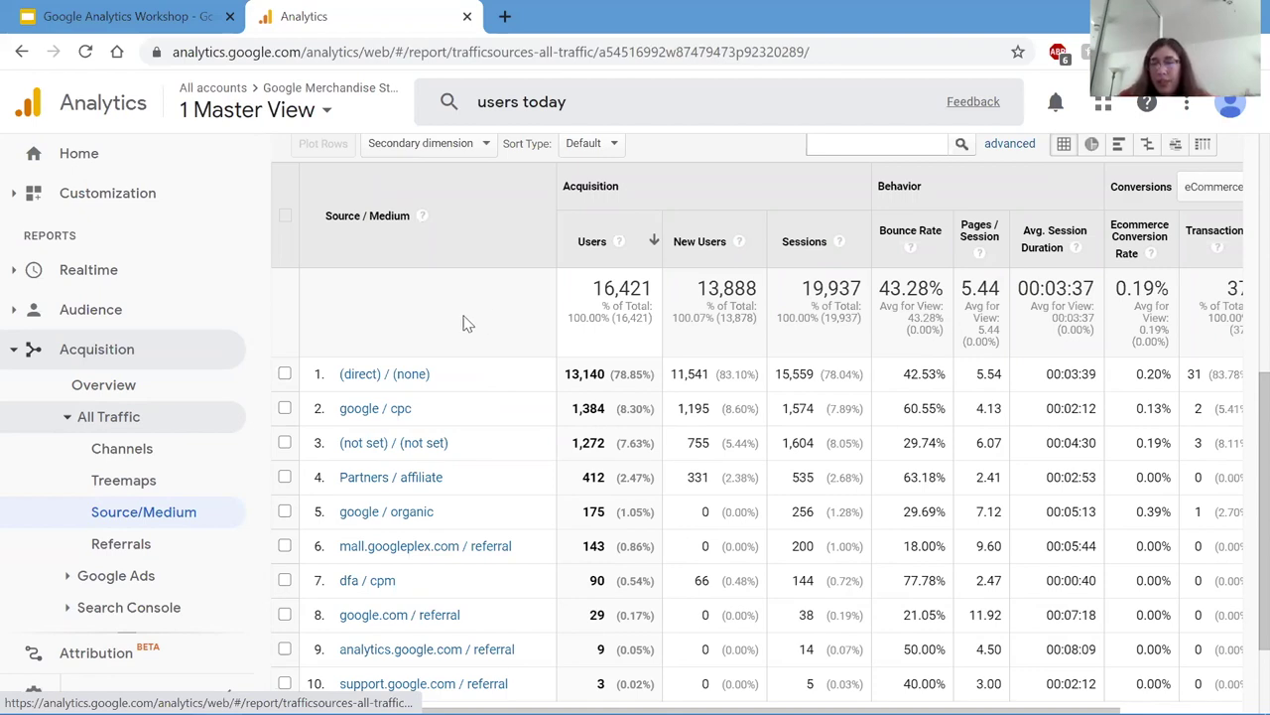
scroll(86, 383, "down", 2)
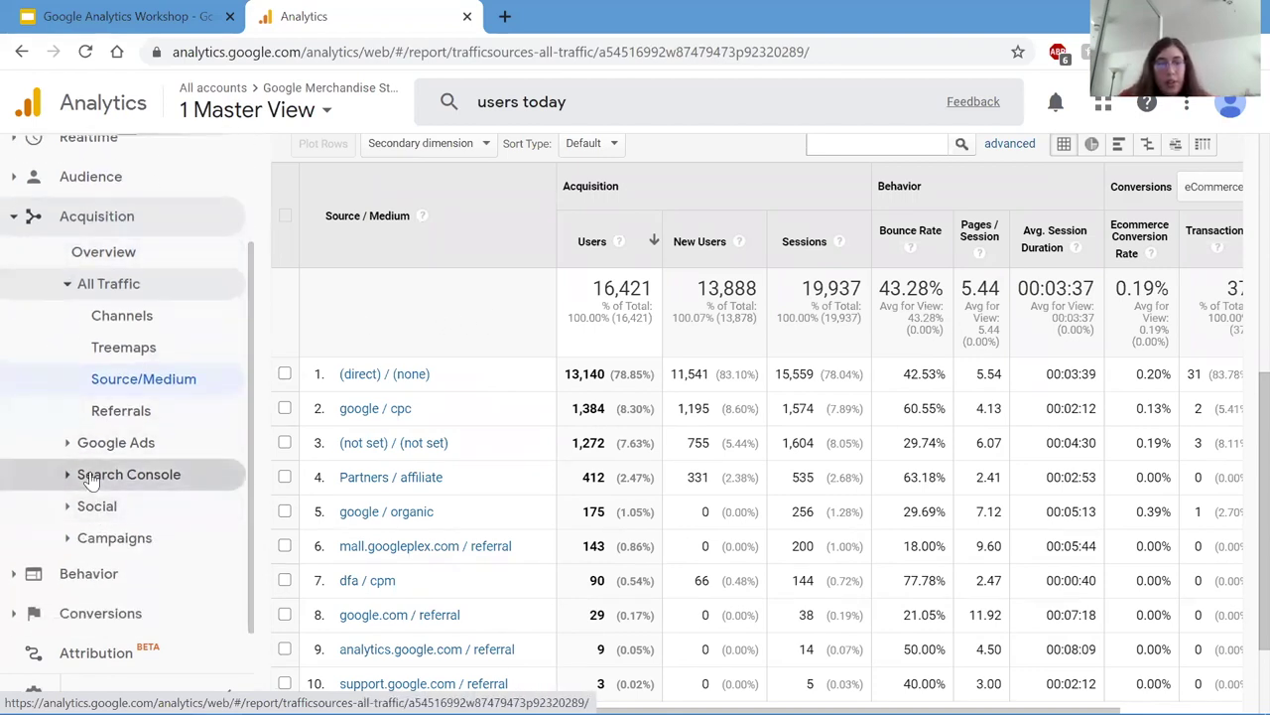
left_click(91, 476)
- Open Search Console Landing Pages and scroll its 589 pages, led by the Dino Game Tee
left_click(139, 405)
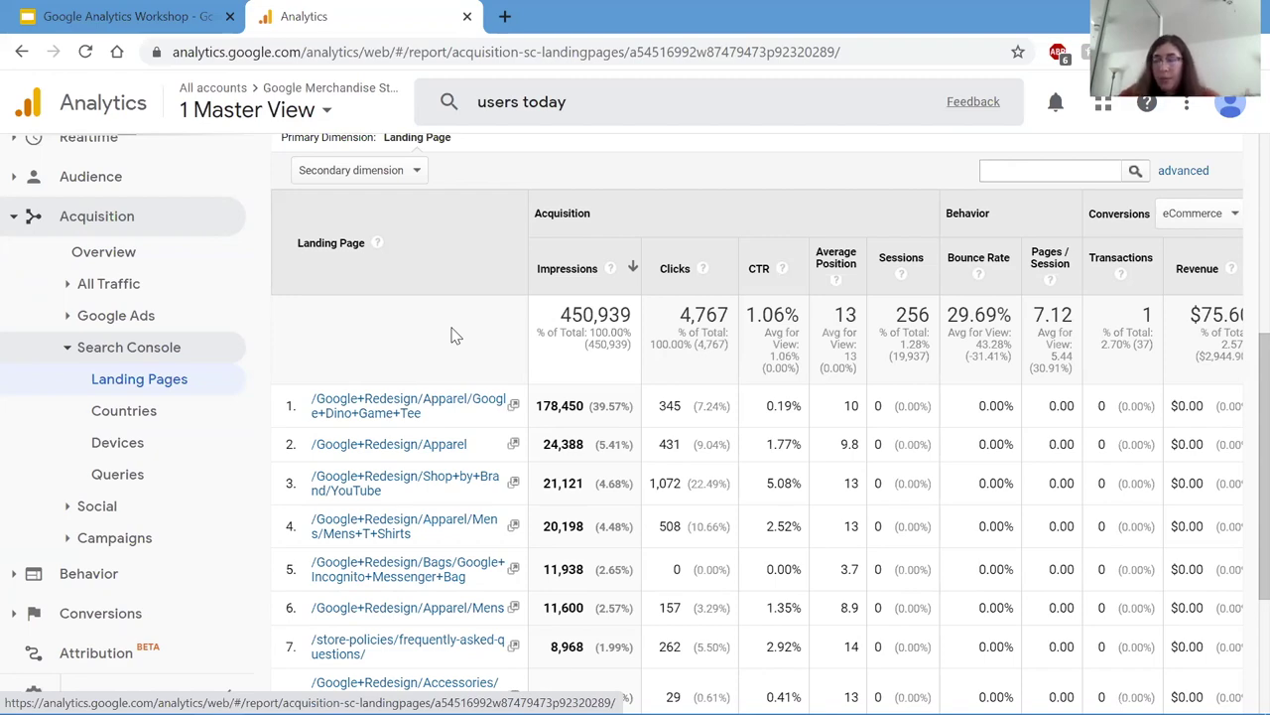
scroll(451, 335, "down", 2)
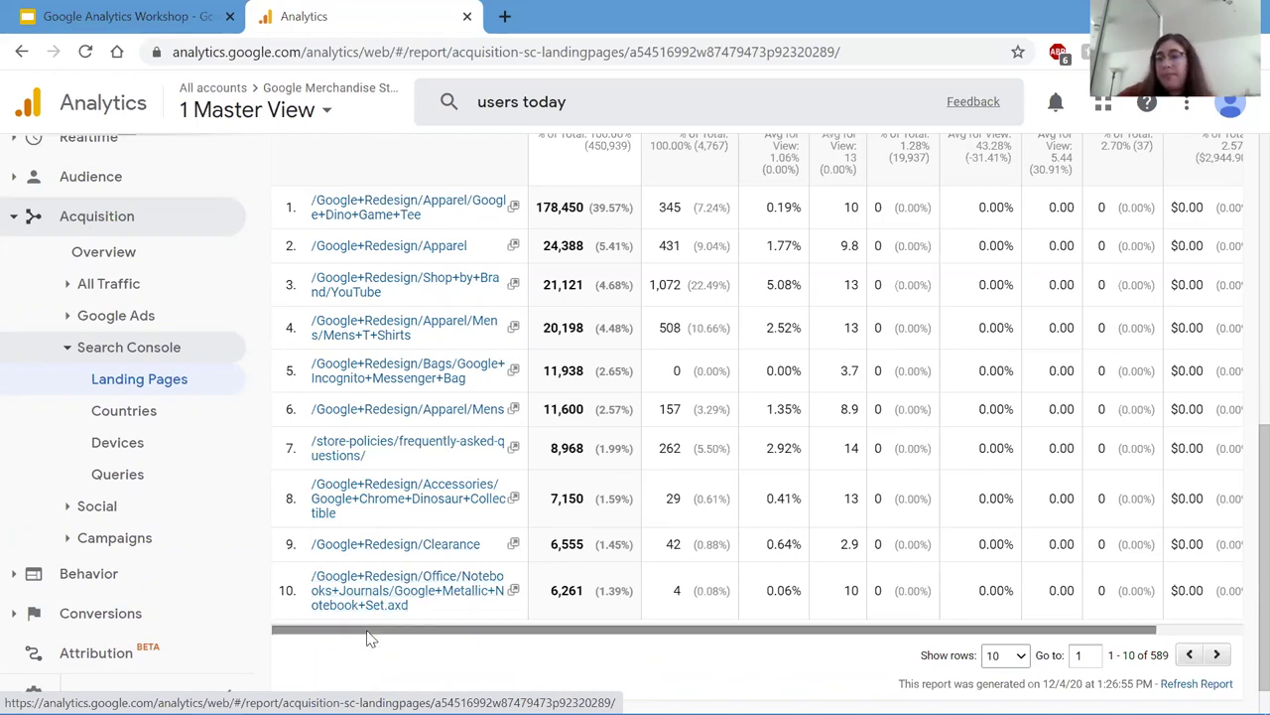
- Open the Behavior Flow report from Behavior, zoomed out to show more interaction columns
left_click(22, 216)
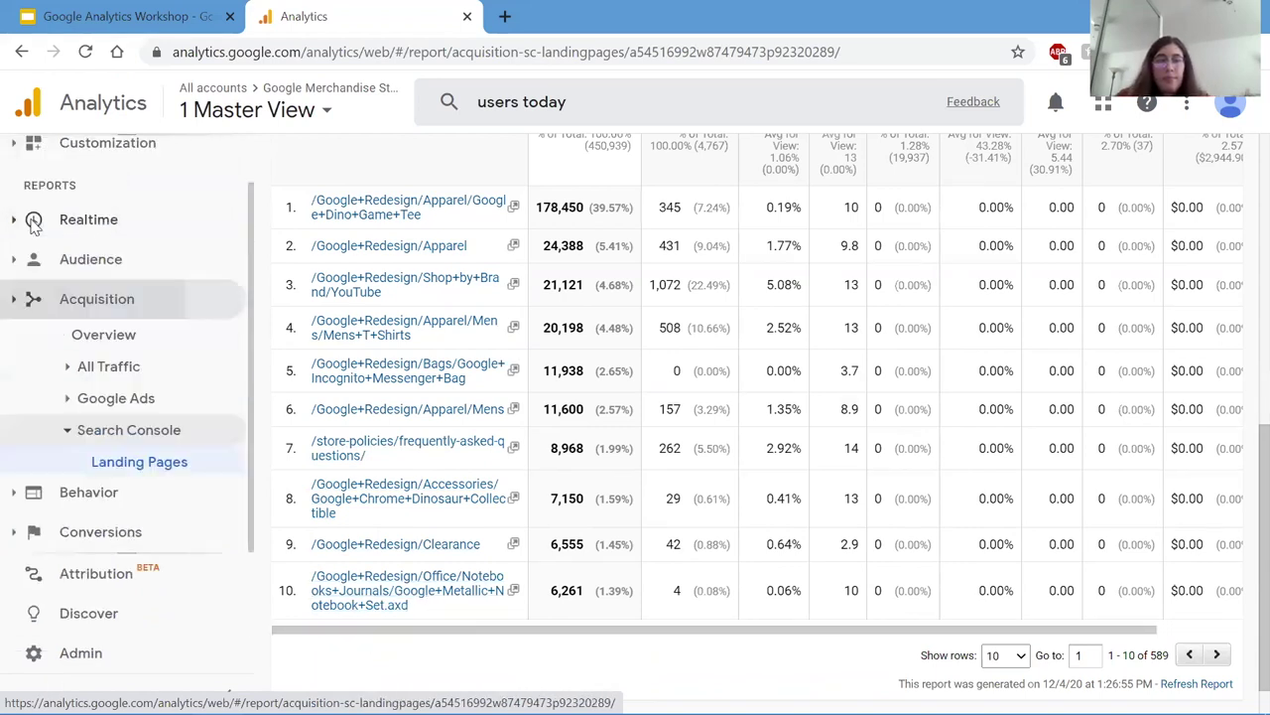
left_click(74, 395)
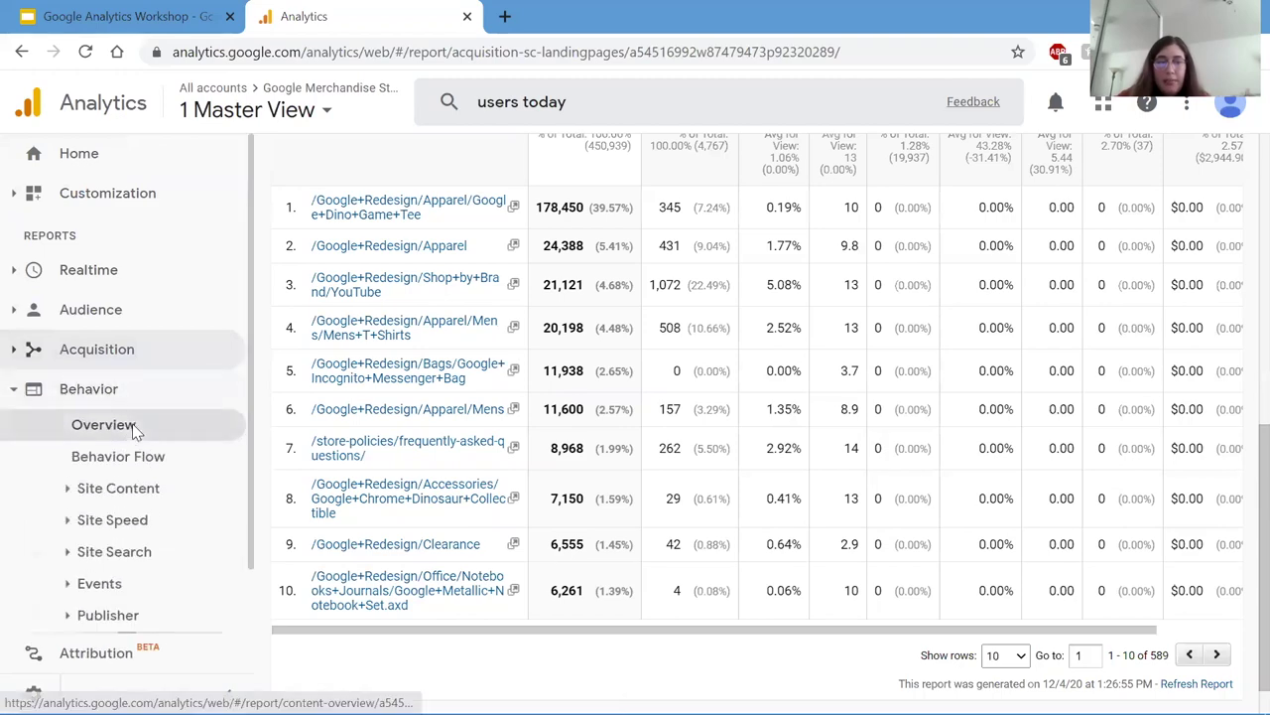
left_click(133, 427)
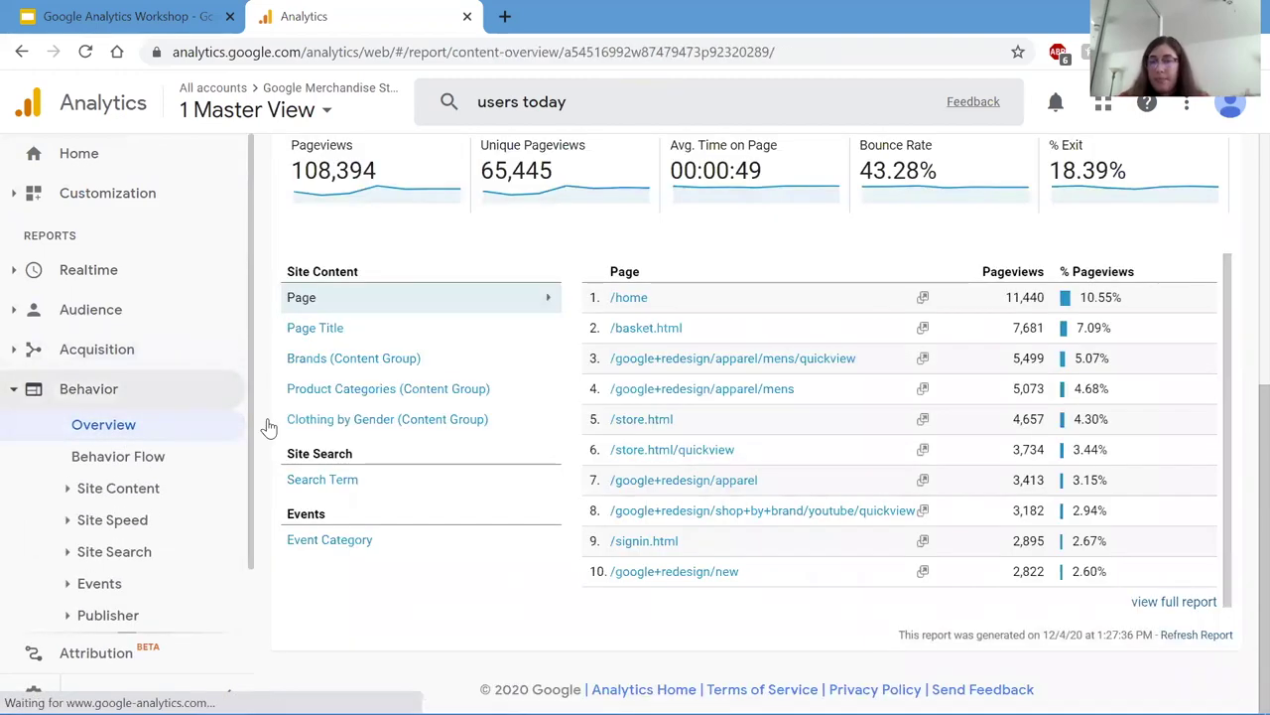
scroll(483, 402, "up", 5)
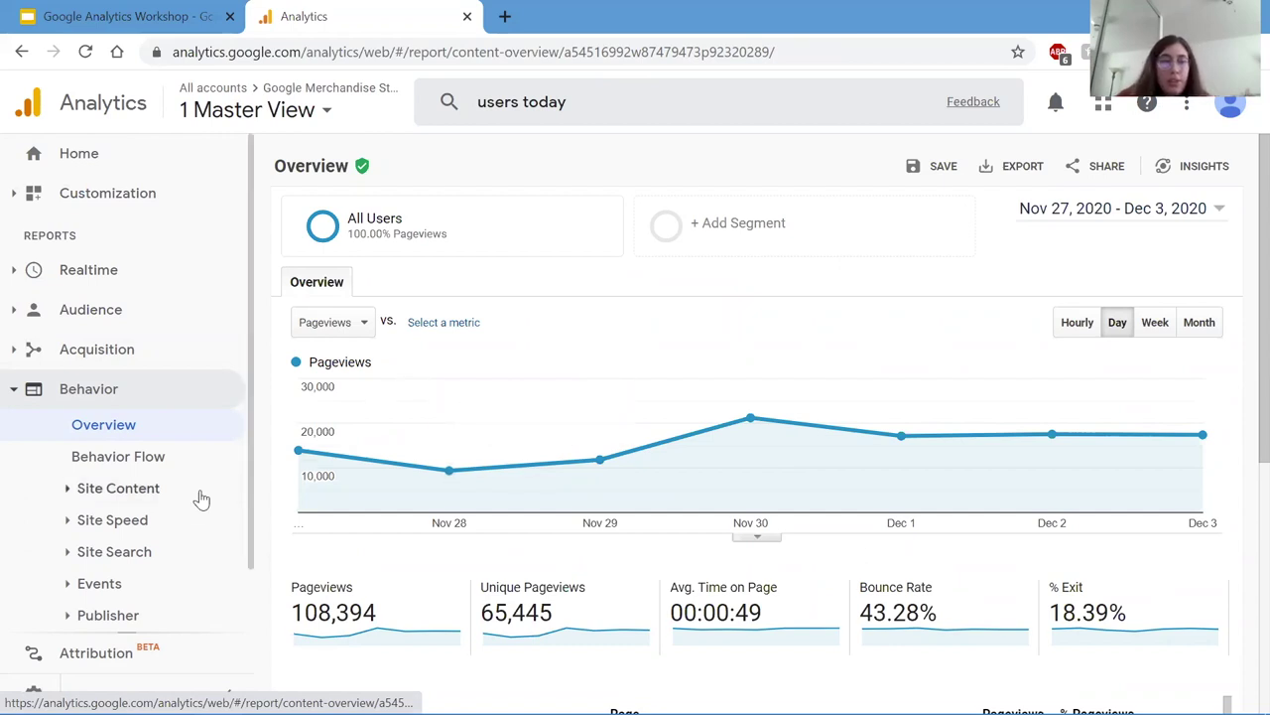
left_click(165, 467)
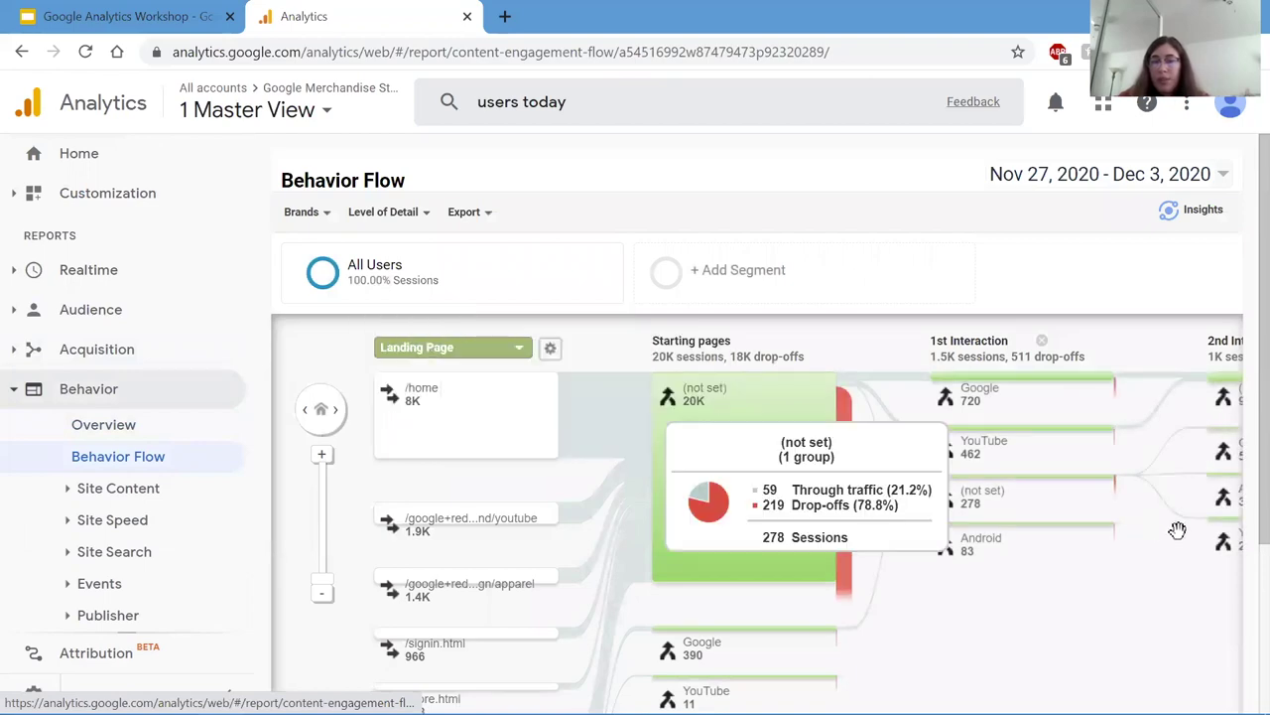
scroll(1137, 566, "down", 1)
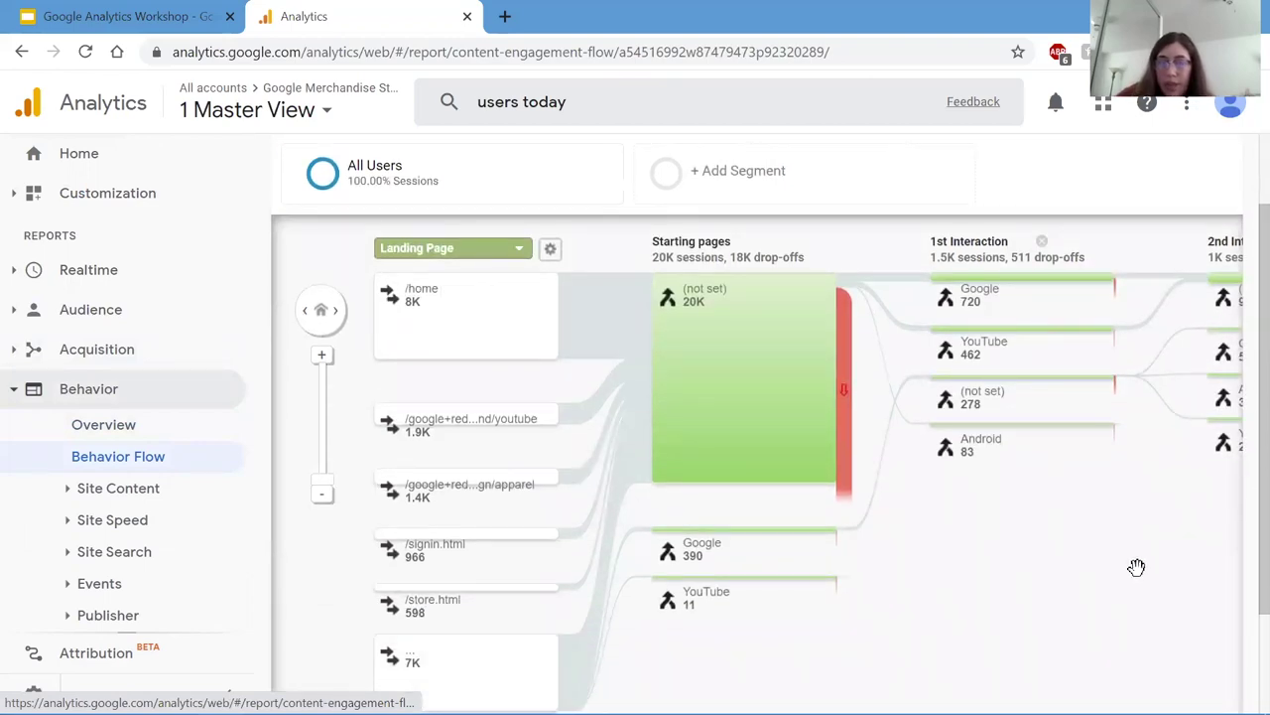
key("ctrl+minus")
key("ctrl+minus")
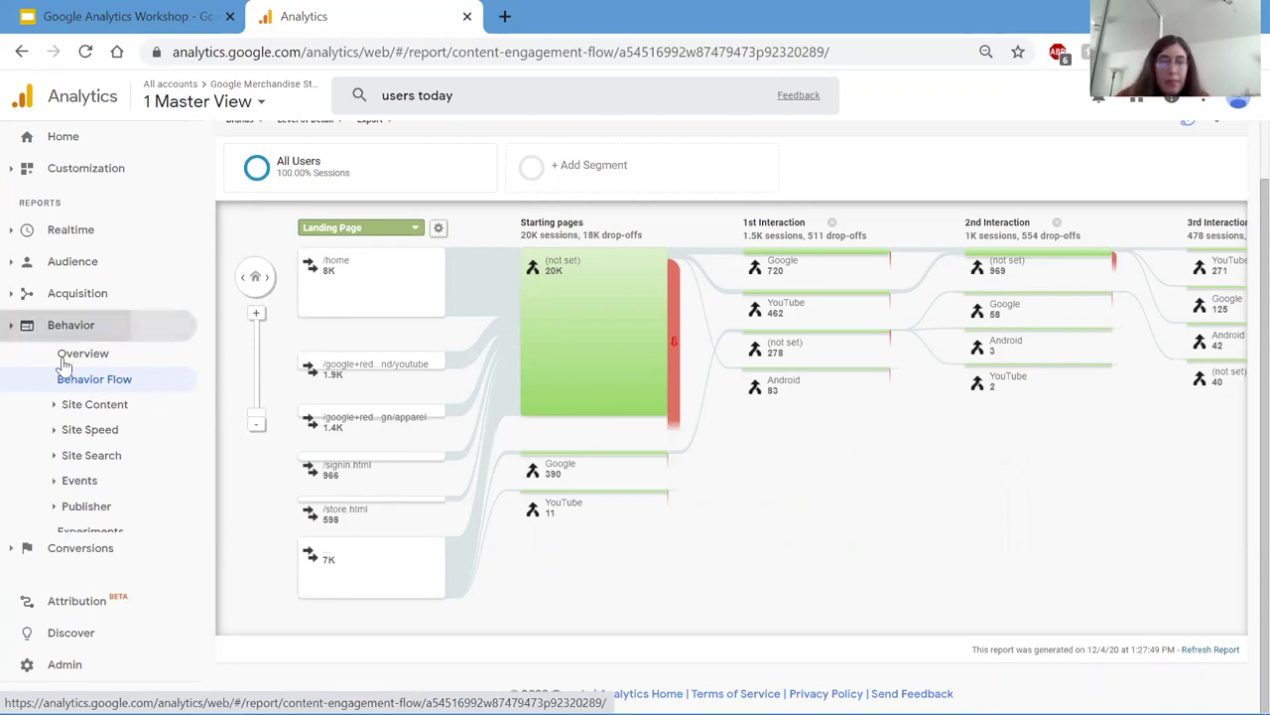
- Collapse the Behavior reports, restore 100% page zoom, and expand Conversions
left_click(65, 327)
key("ctrl+0")
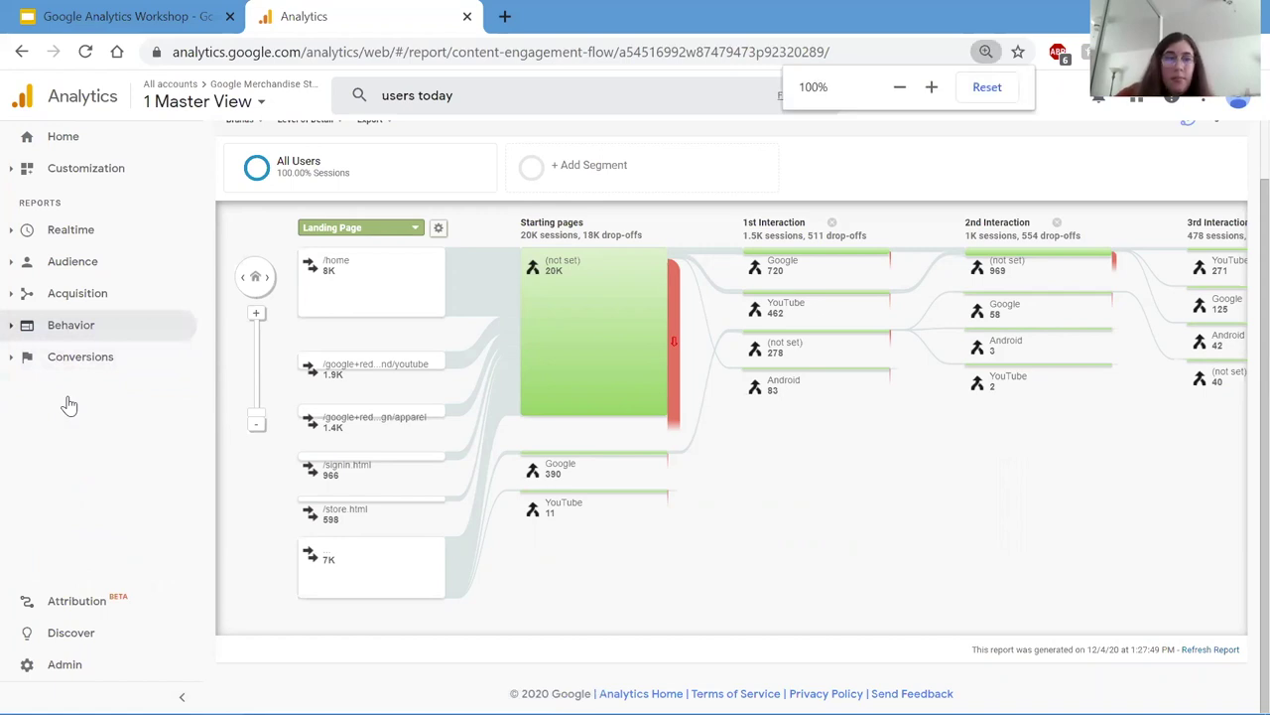
left_click(94, 442)
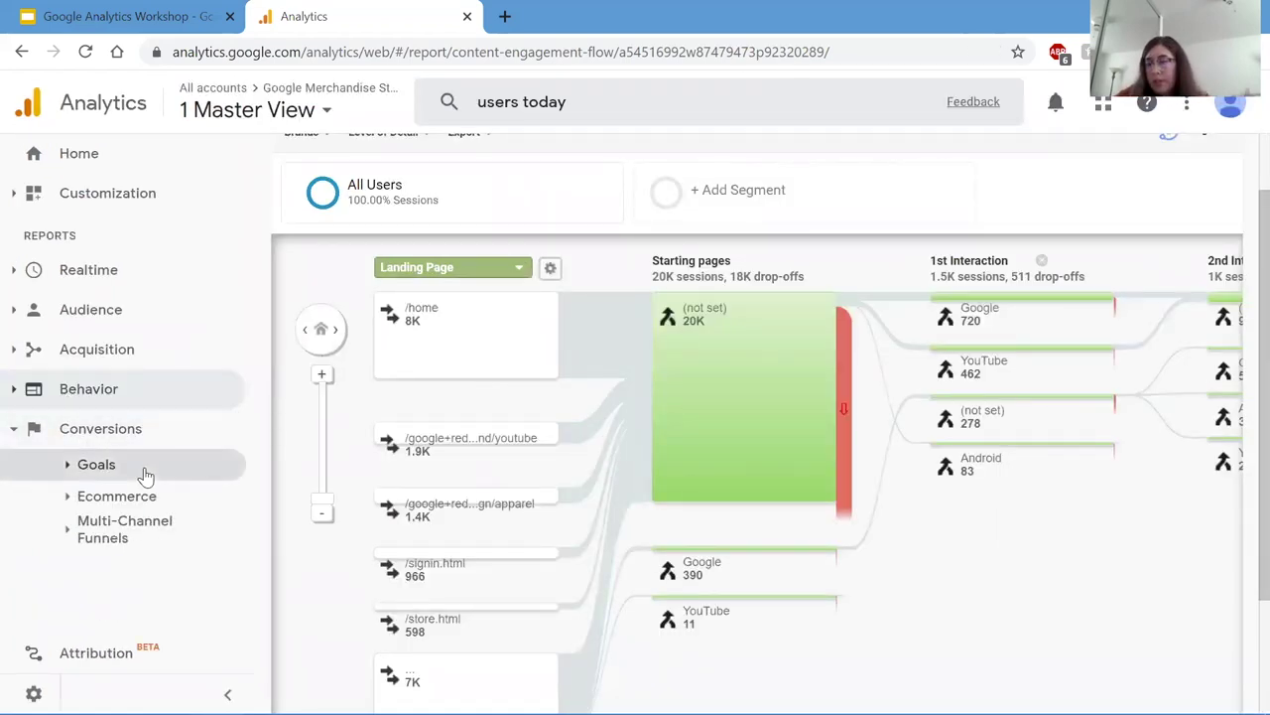
- Open Goals > Funnel Visualization for Goal 1: Purchase Completed (0.19% conversion)
left_click(146, 475)
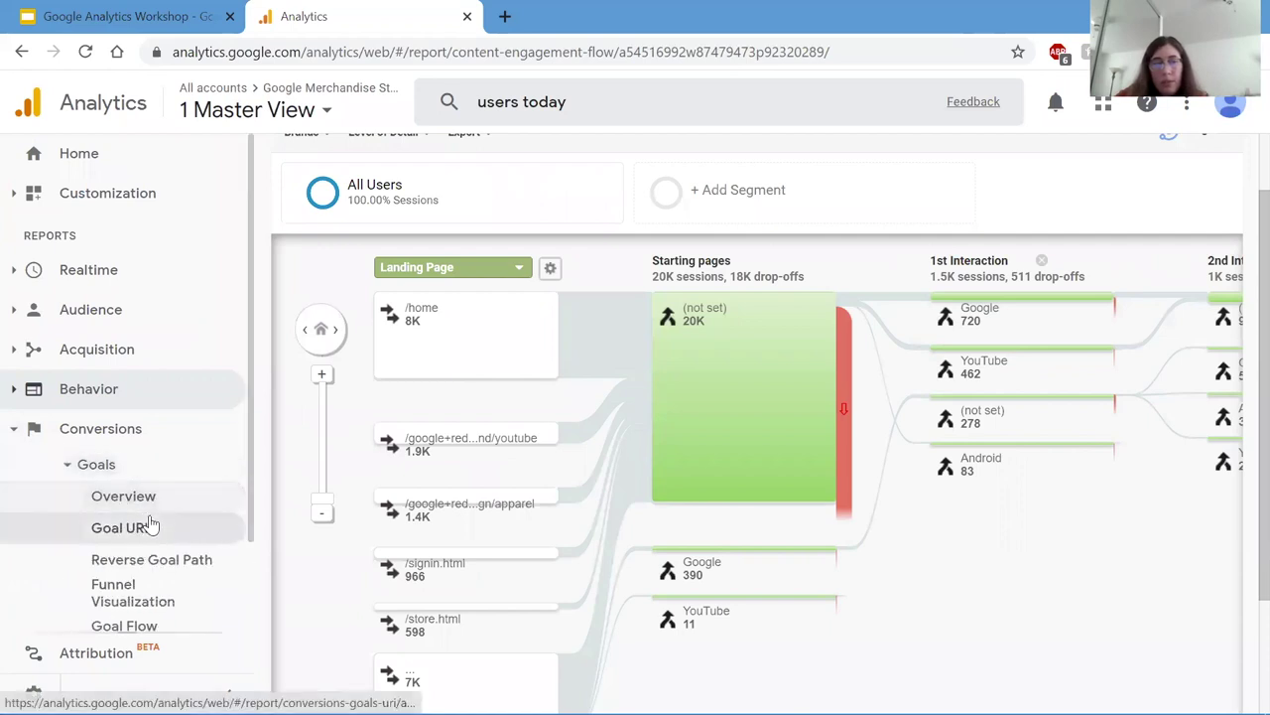
scroll(149, 524, "down", 1)
left_click(133, 502)
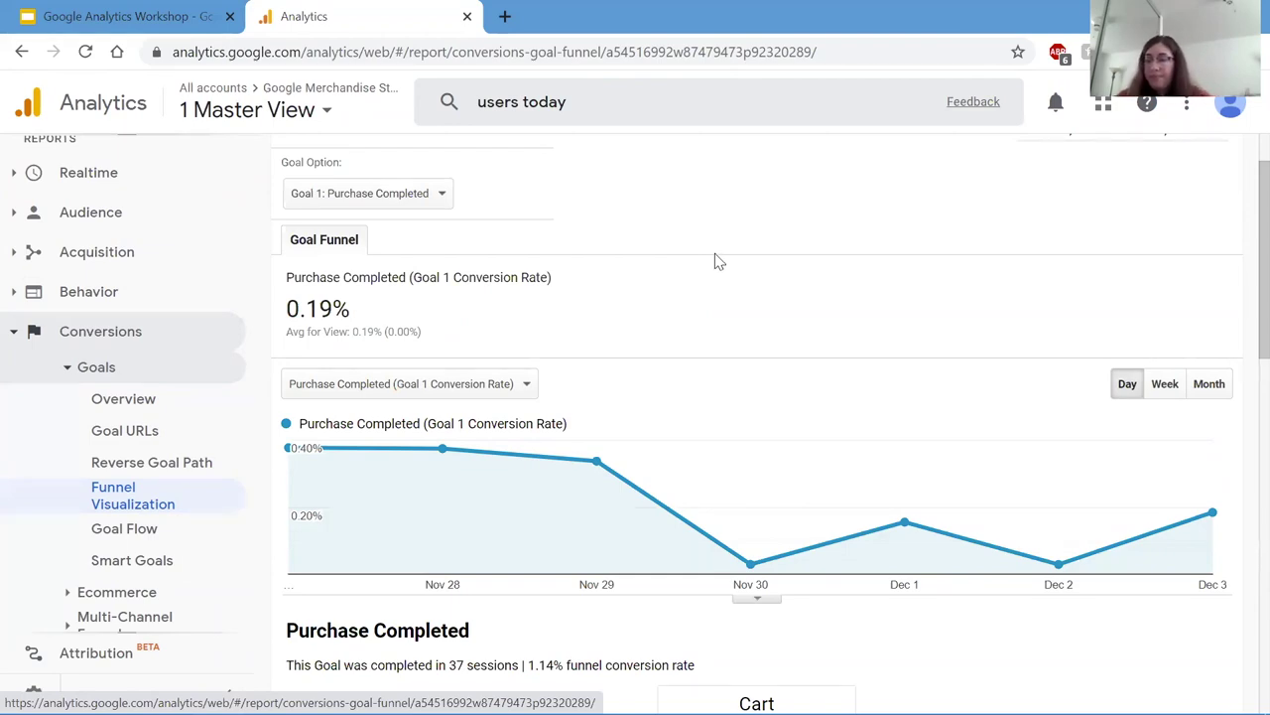
scroll(611, 347, "down", 5)
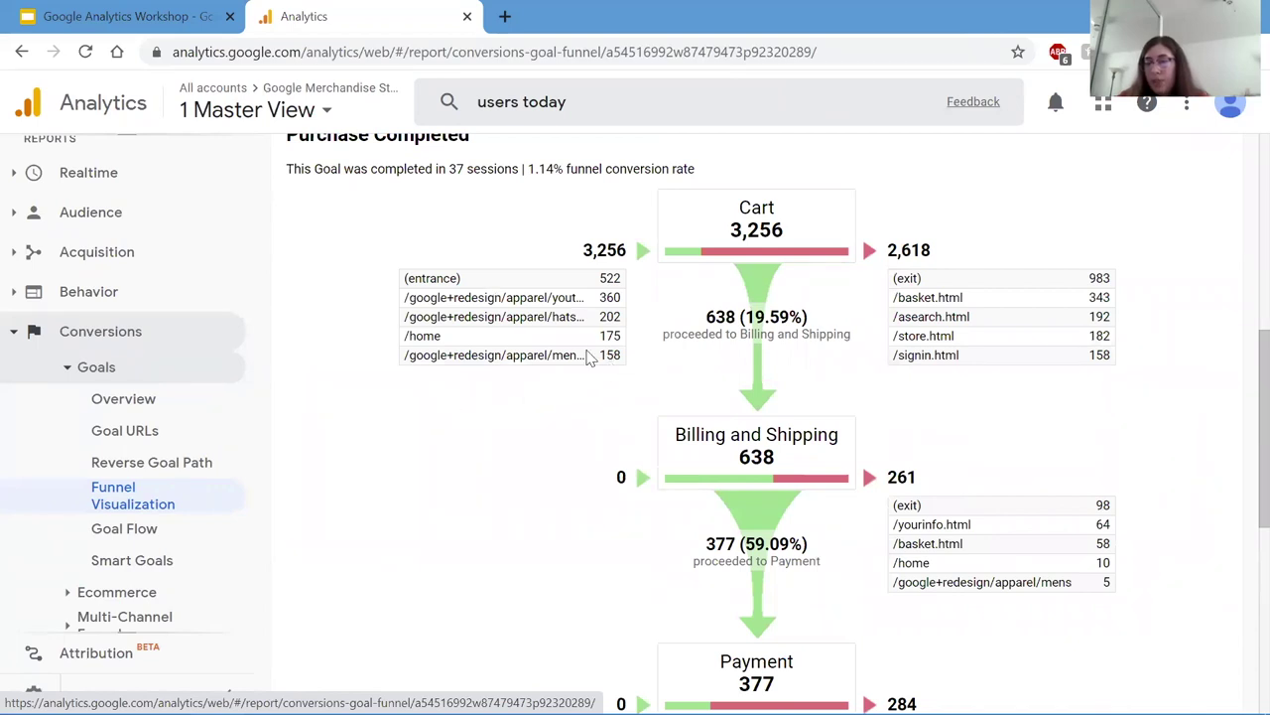
scroll(695, 337, "up", 1)
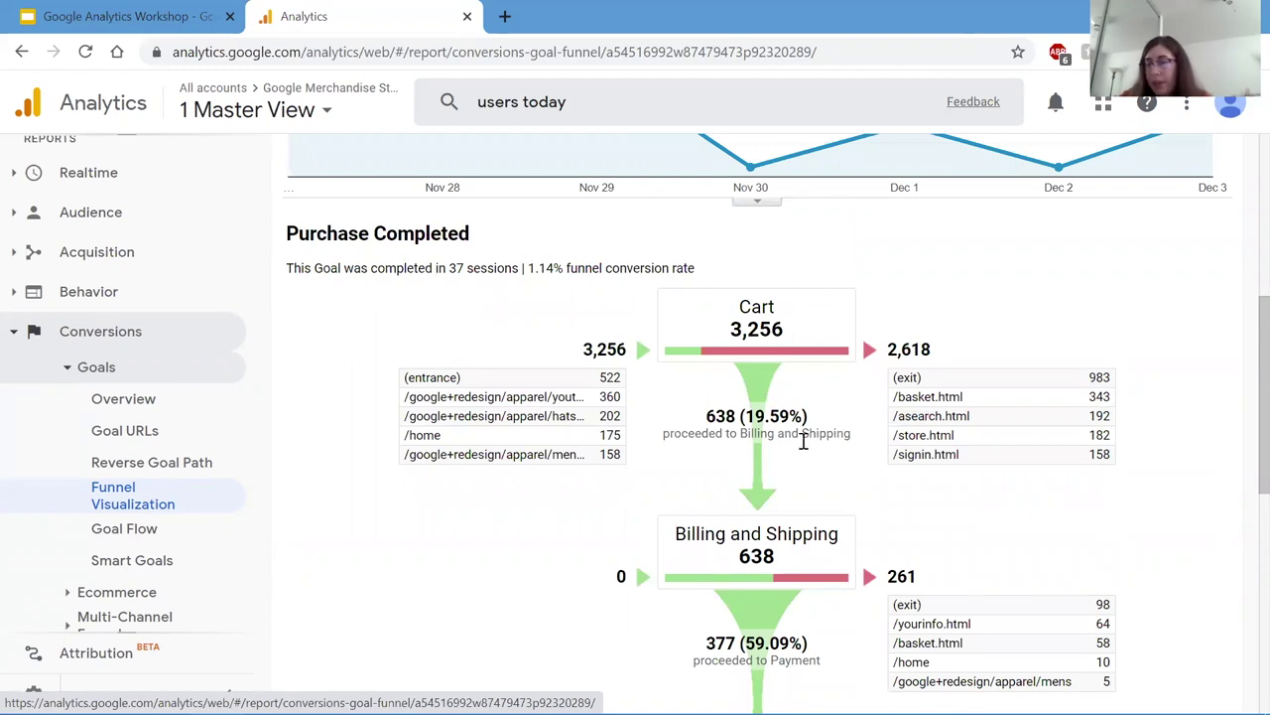
scroll(896, 321, "down", 1)
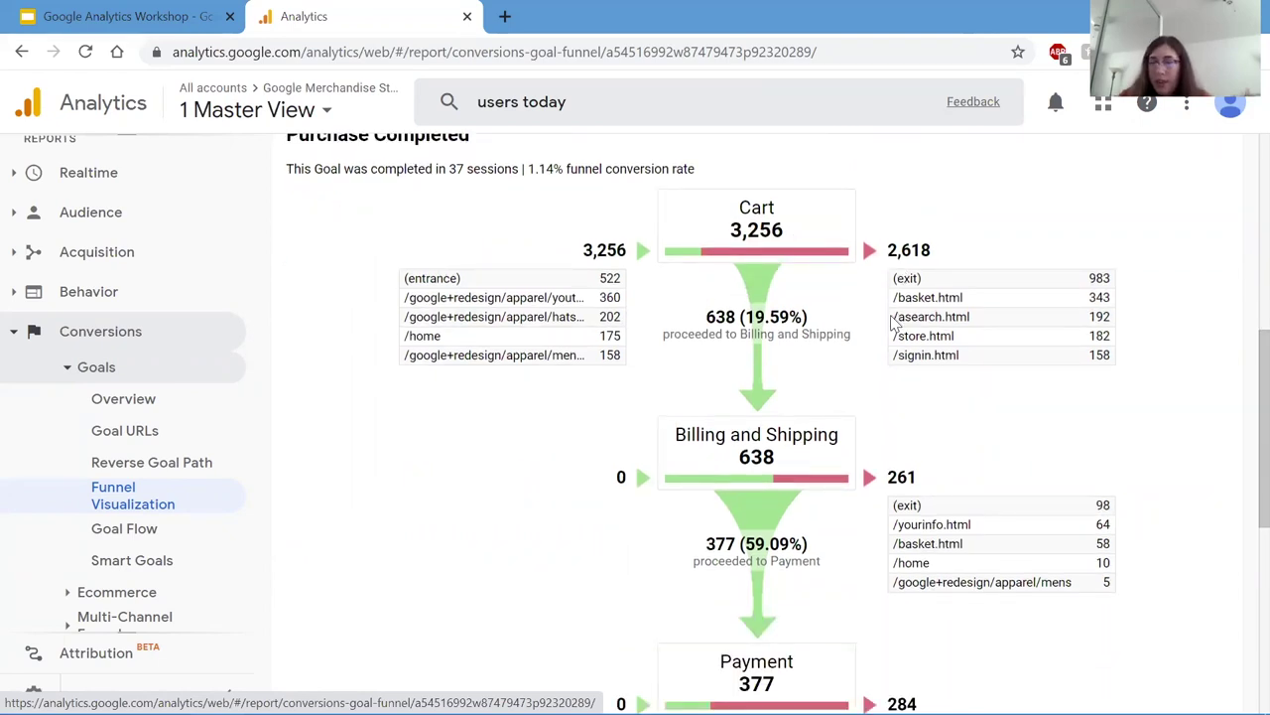
scroll(703, 331, "down", 2)
scroll(705, 347, "up", 2)
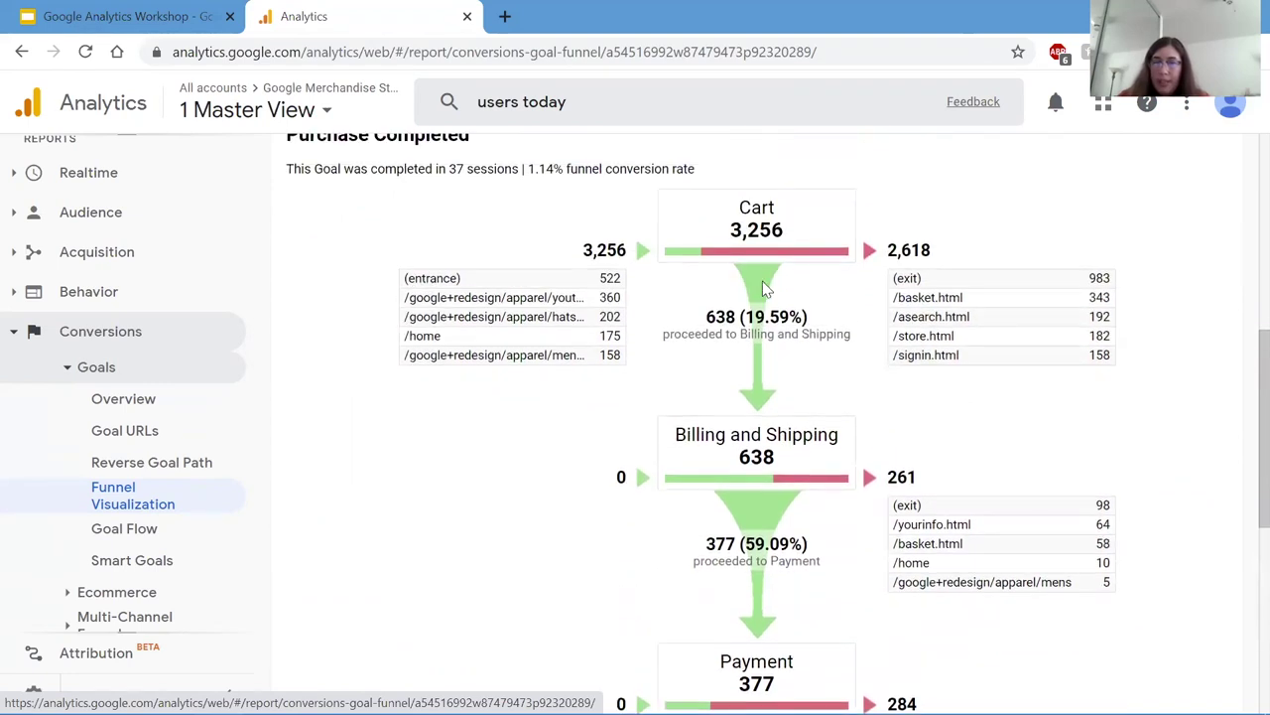
scroll(778, 336, "down", 2)
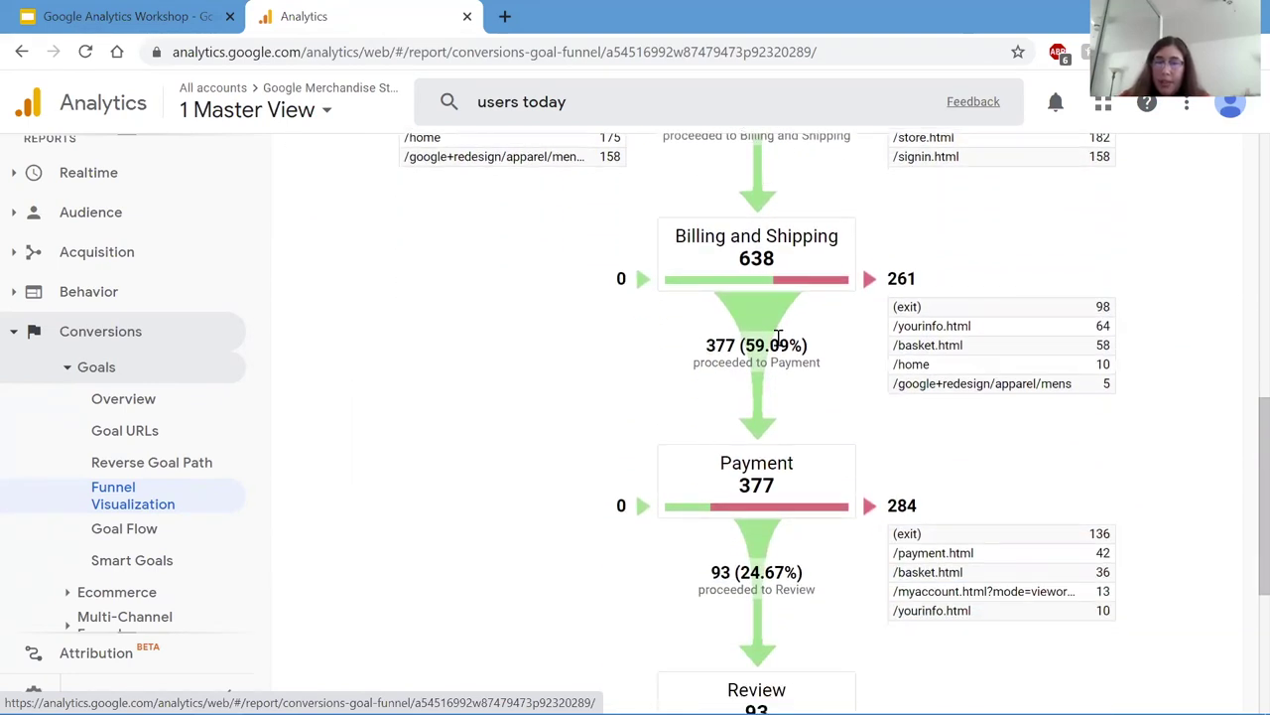
scroll(778, 336, "down", 3)
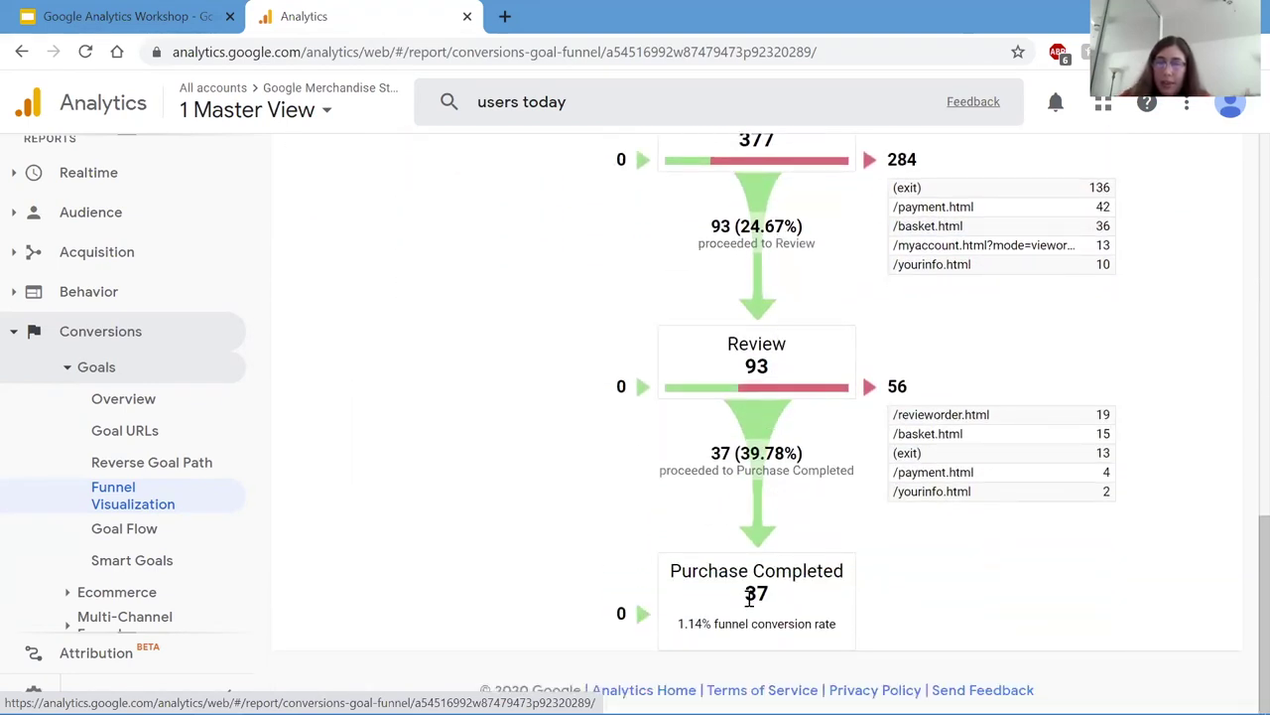
scroll(744, 323, "up", 5)
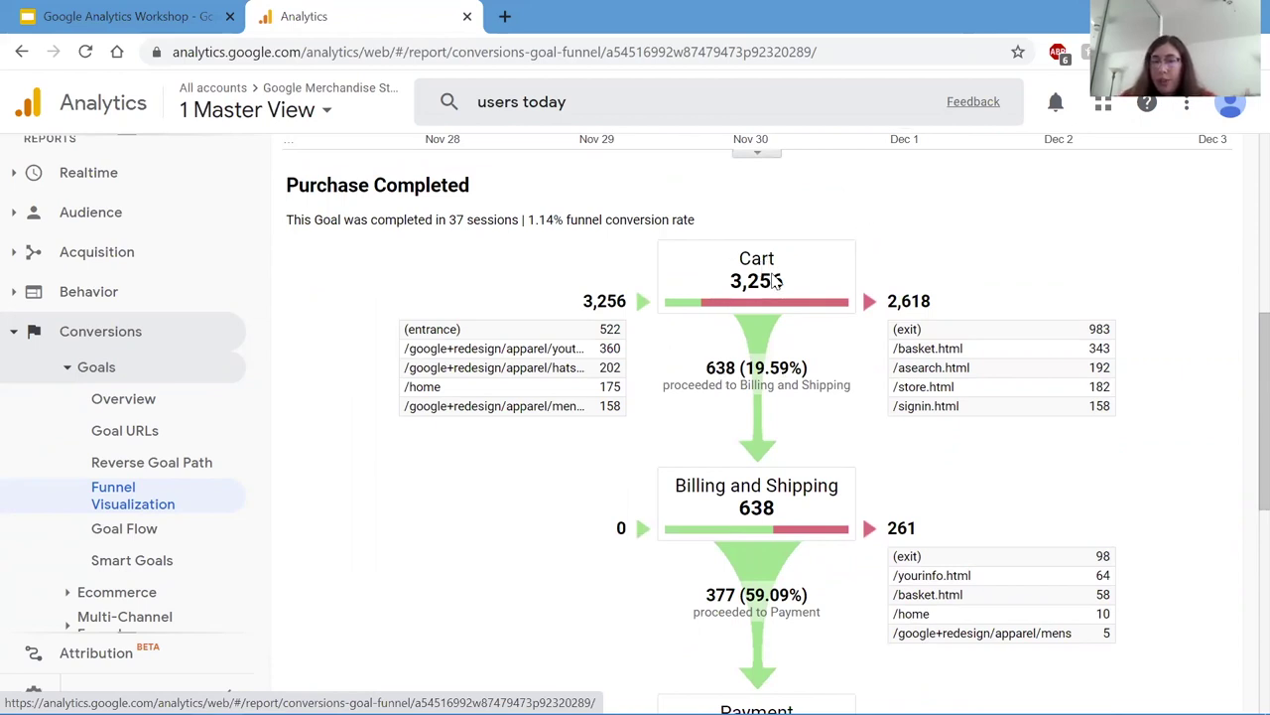
scroll(658, 437, "down", 1)
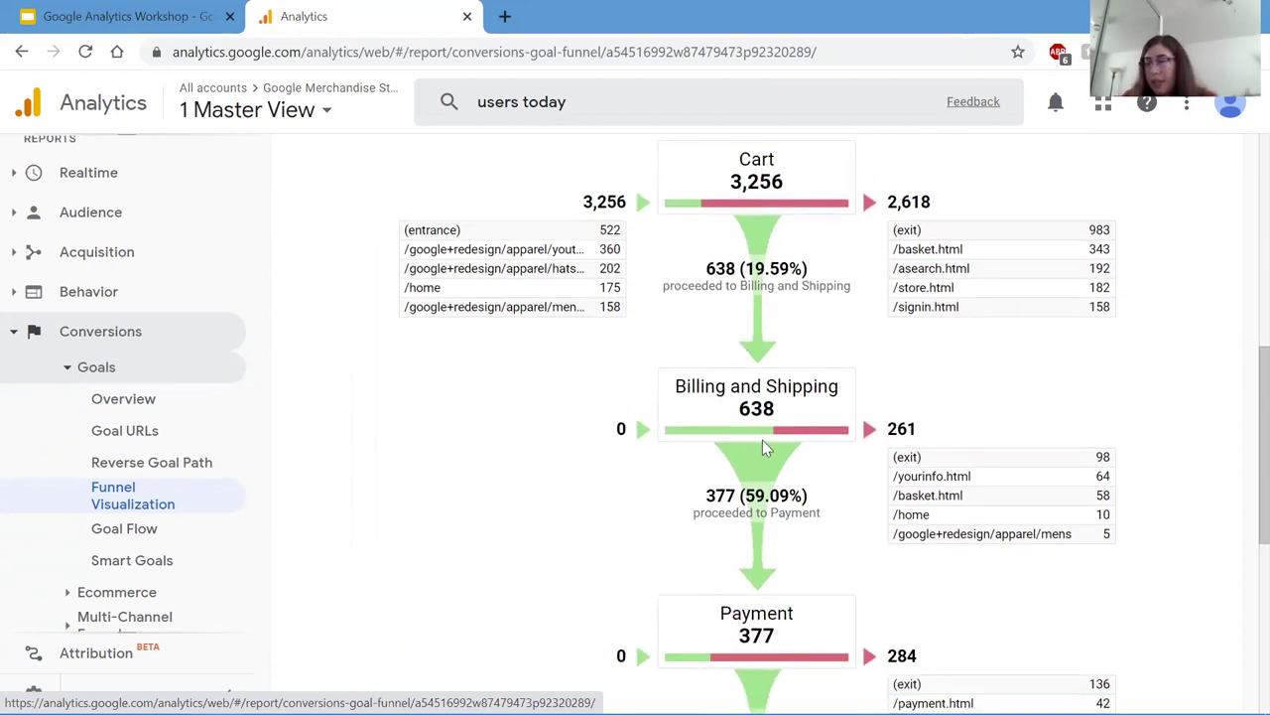
scroll(762, 440, "down", 2)
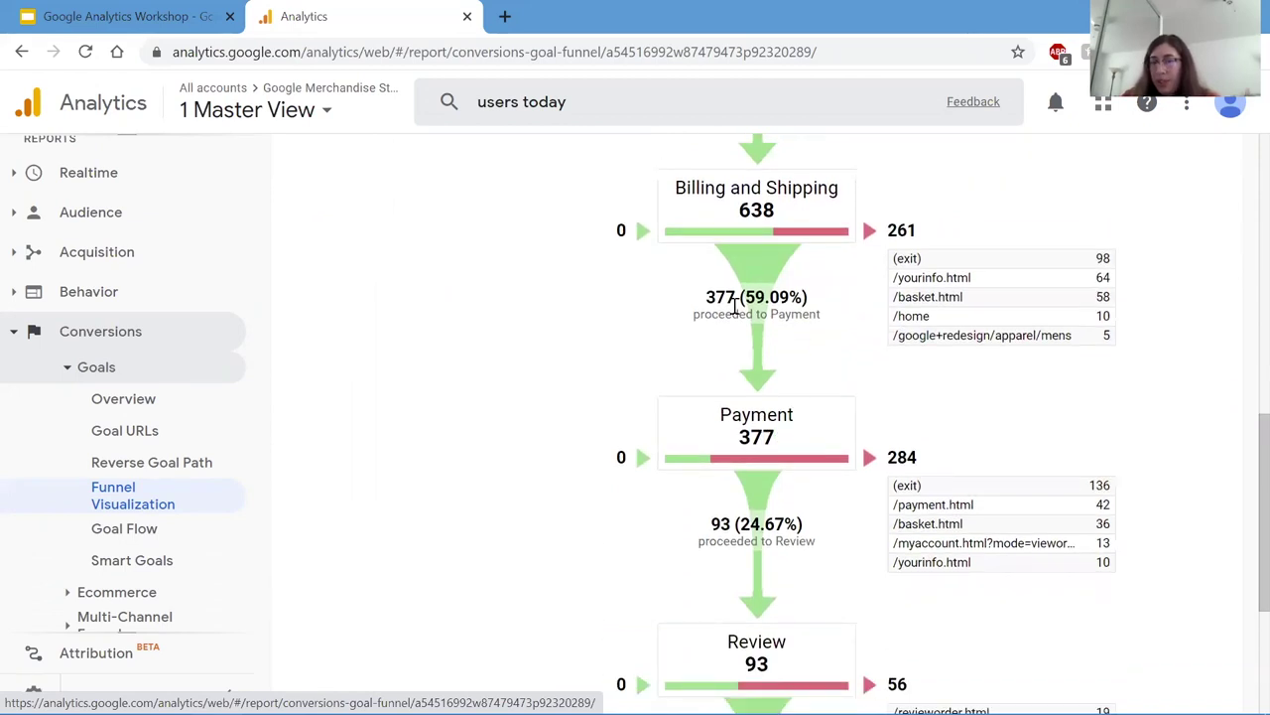
scroll(588, 295, "down", 1)
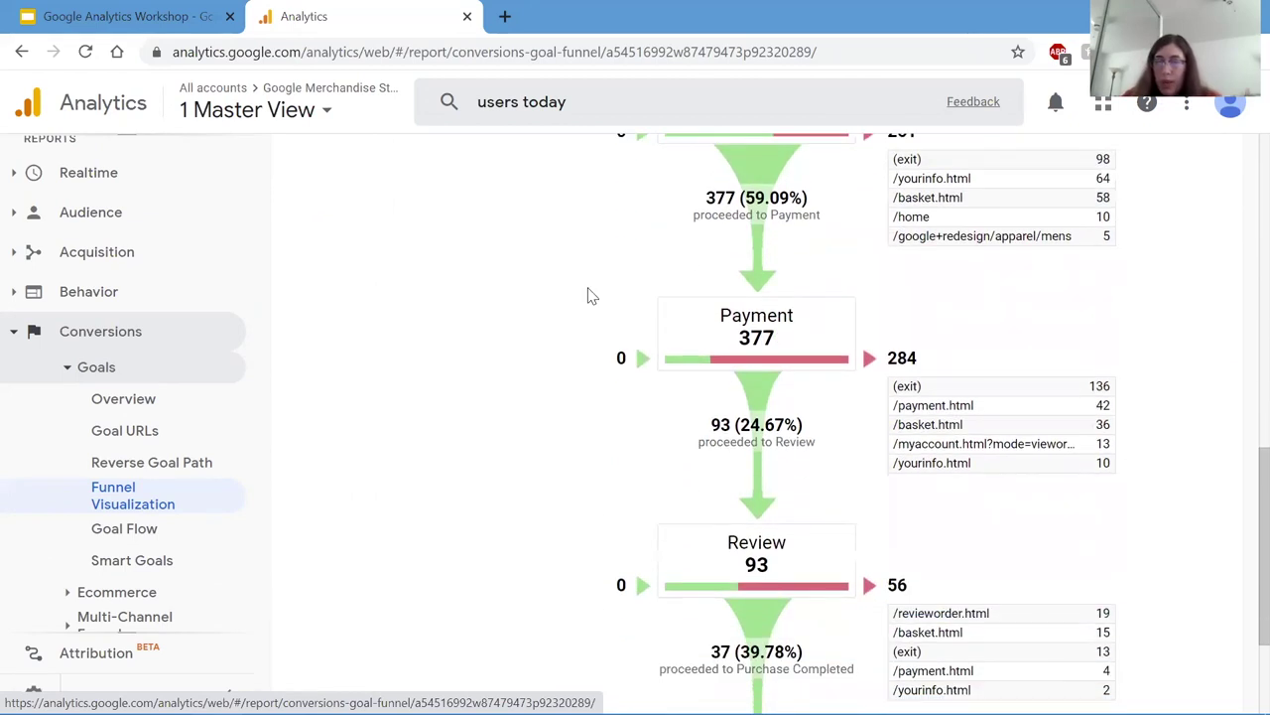
scroll(588, 294, "down", 2)
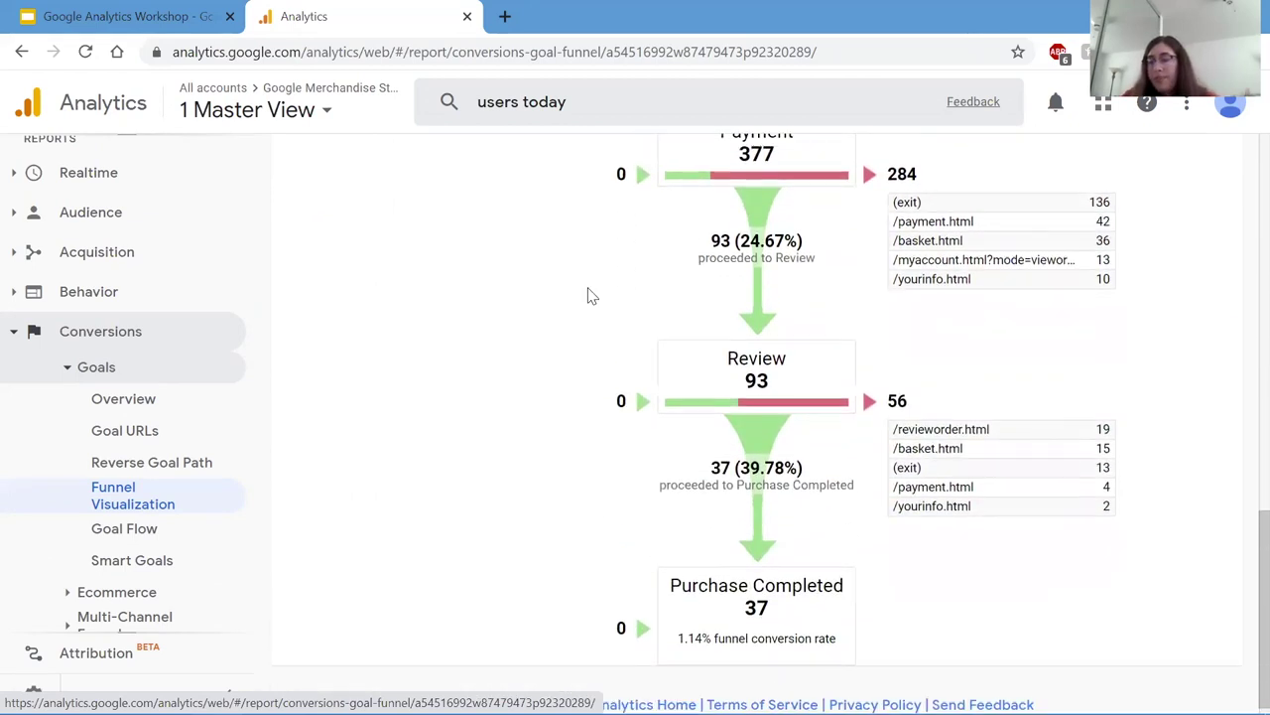
scroll(588, 295, "up", 3)
scroll(588, 295, "up", 3)
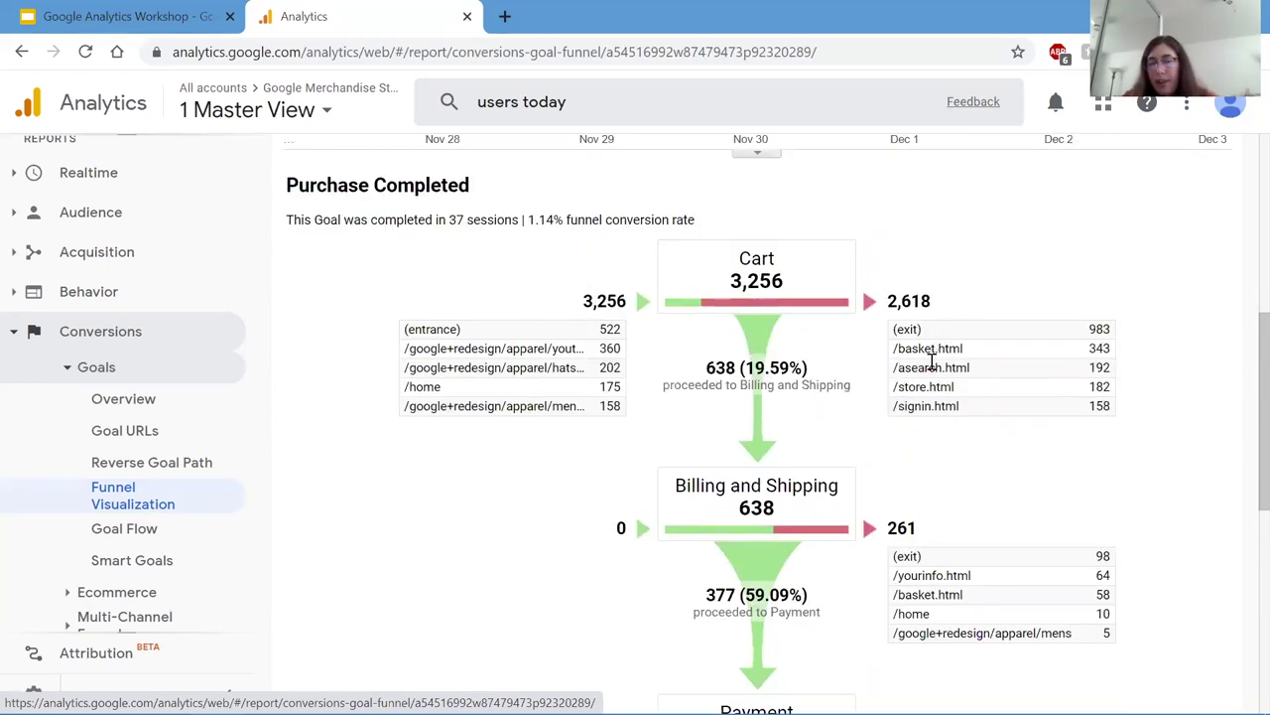
scroll(742, 473, "down", 1)
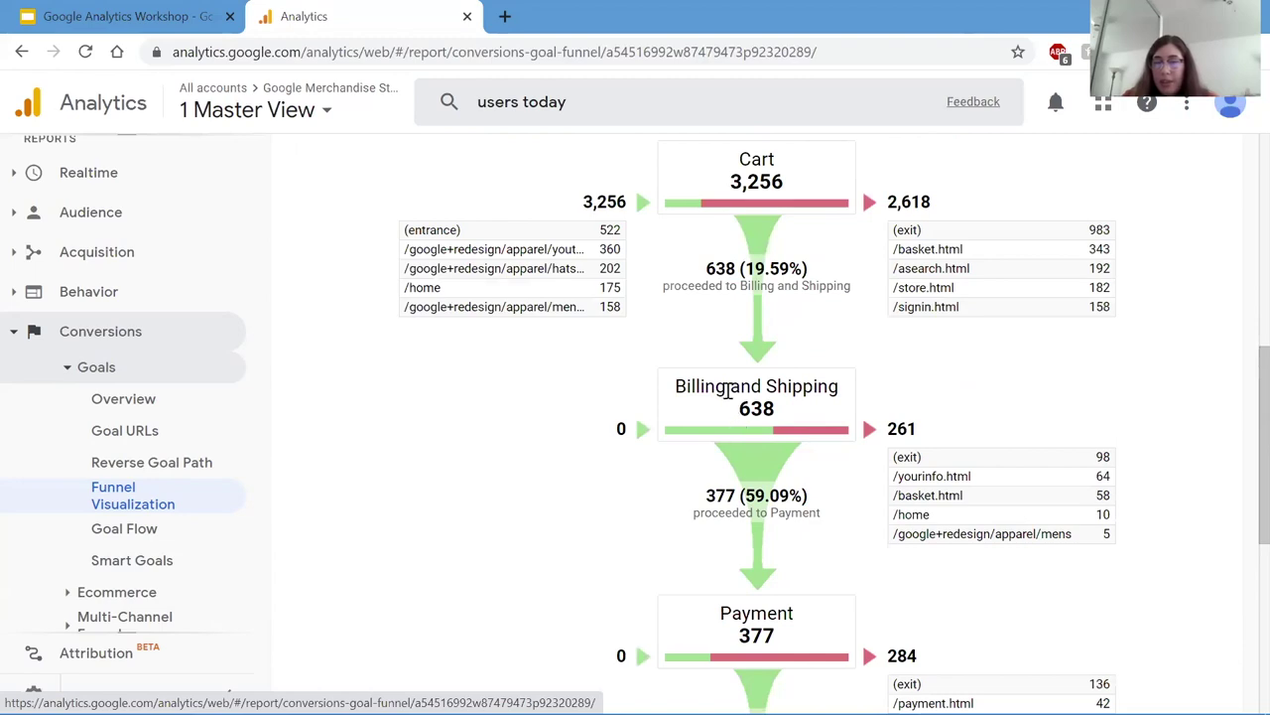
scroll(726, 397, "down", 5)
scroll(694, 389, "up", 4)
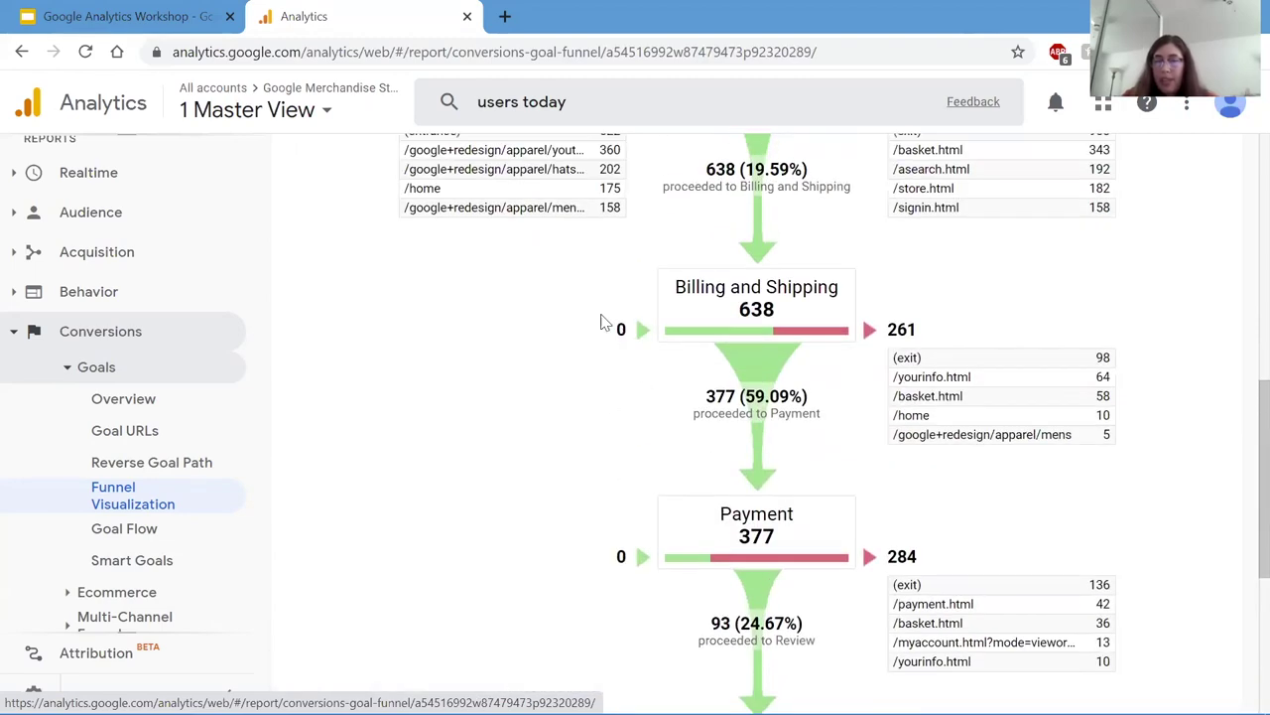
scroll(776, 331, "up", 1)
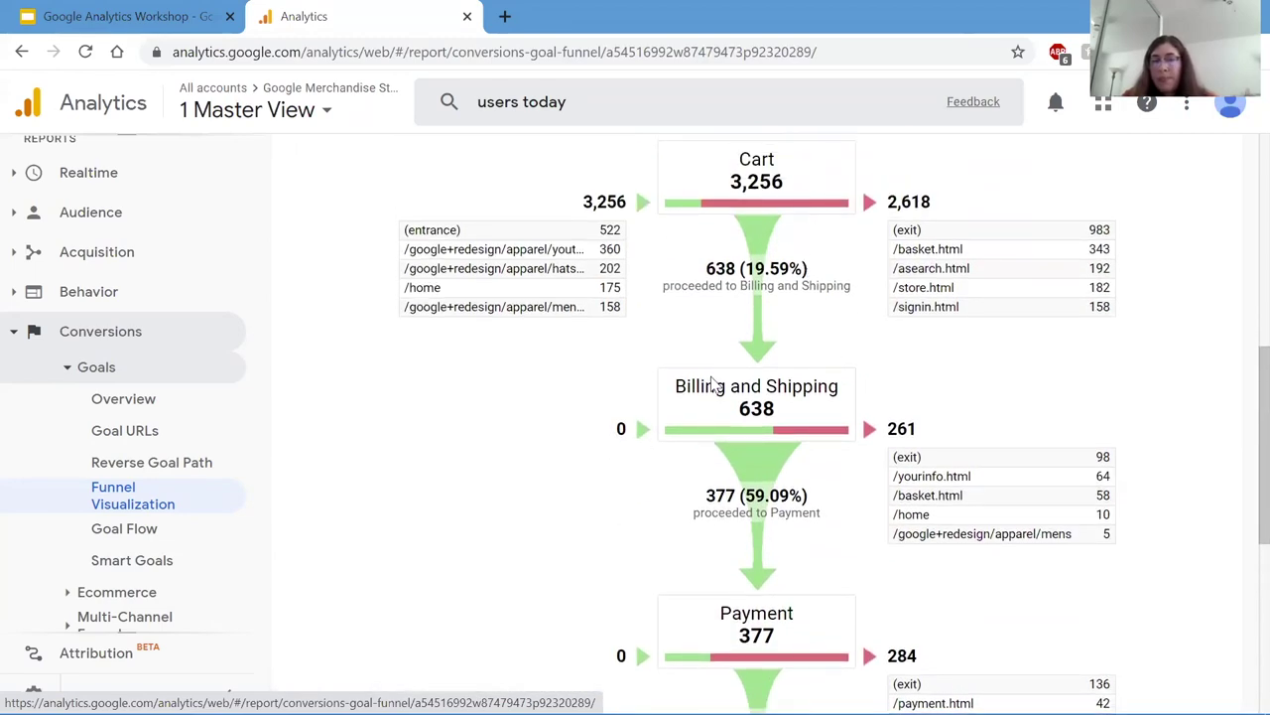
scroll(703, 295, "up", 1)
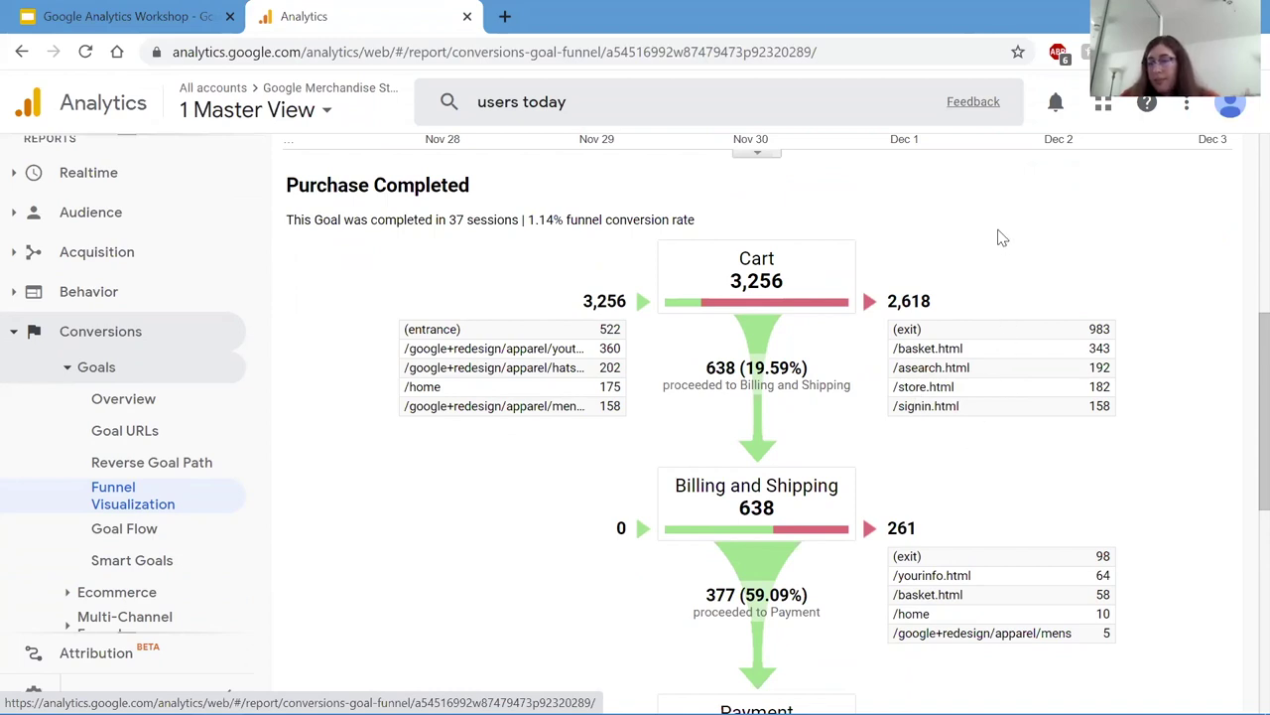
- Highlight the 638 sessions that proceeded to Billing and Shipping in the funnel
scroll(1018, 409, "down", 1)
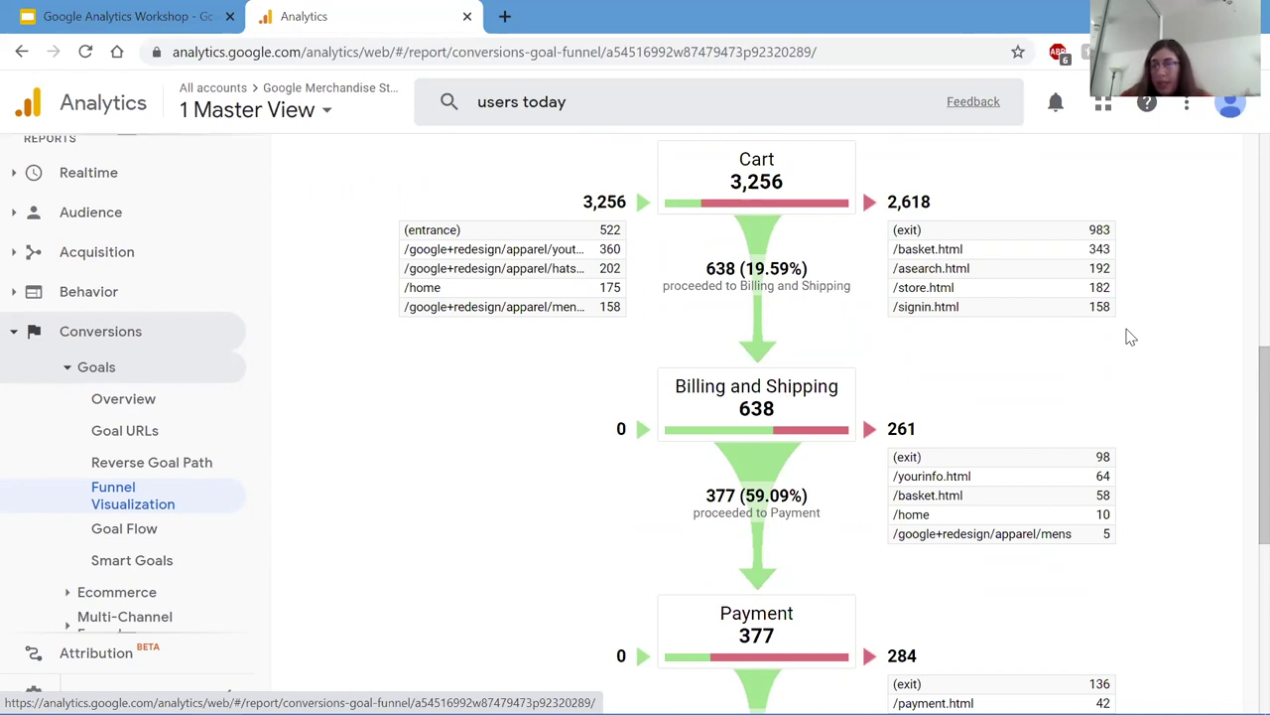
scroll(1130, 338, "up", 1)
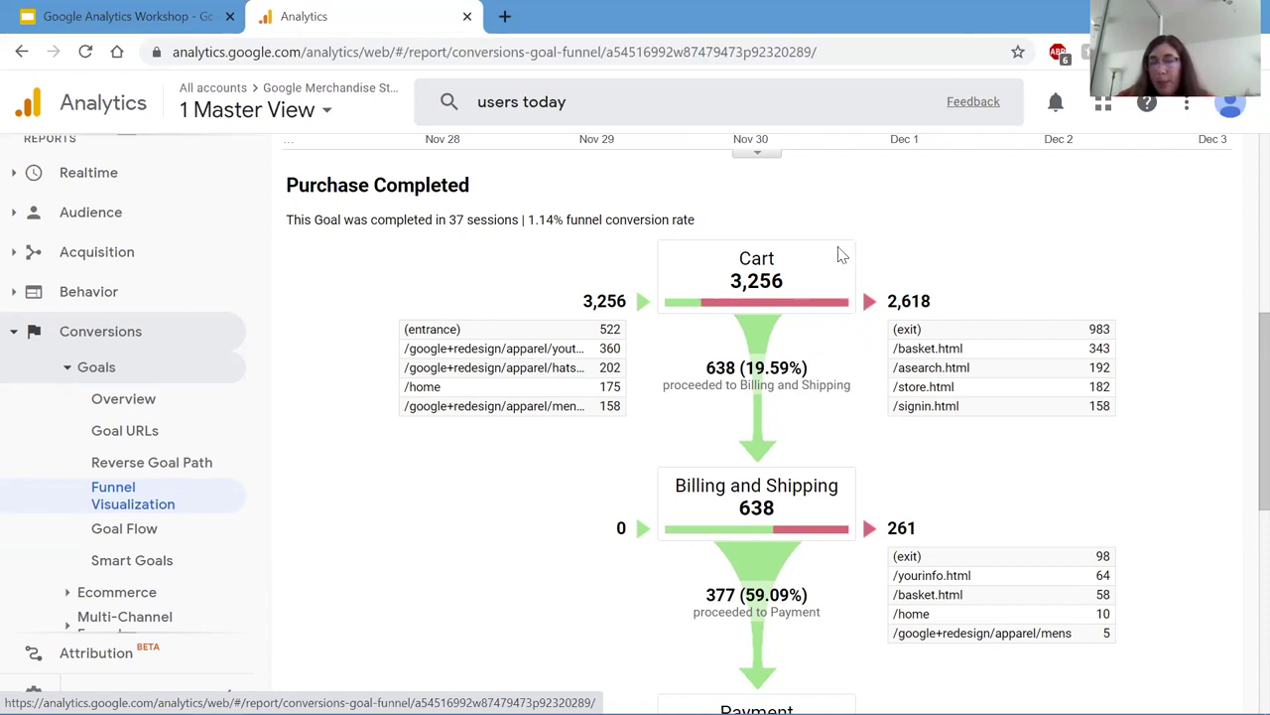
scroll(765, 290, "down", 1)
scroll(814, 357, "up", 1)
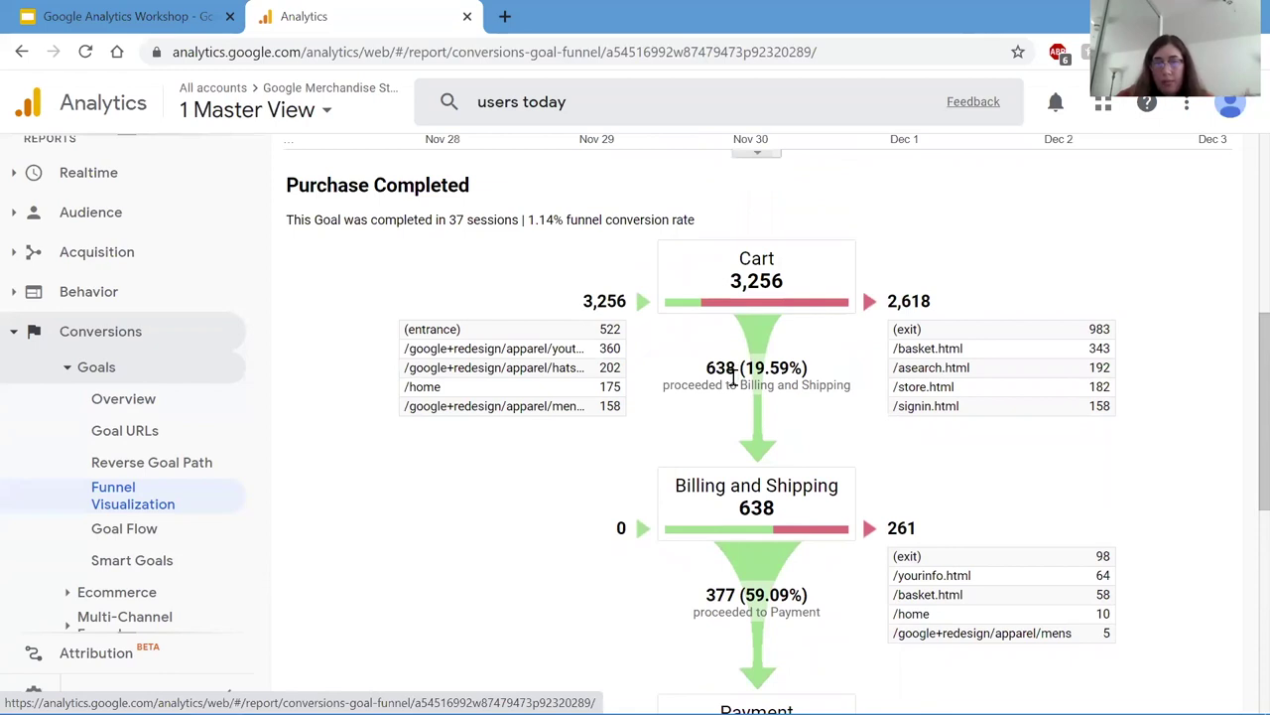
left_click_drag(705, 368, 732, 369)
left_click(700, 298)
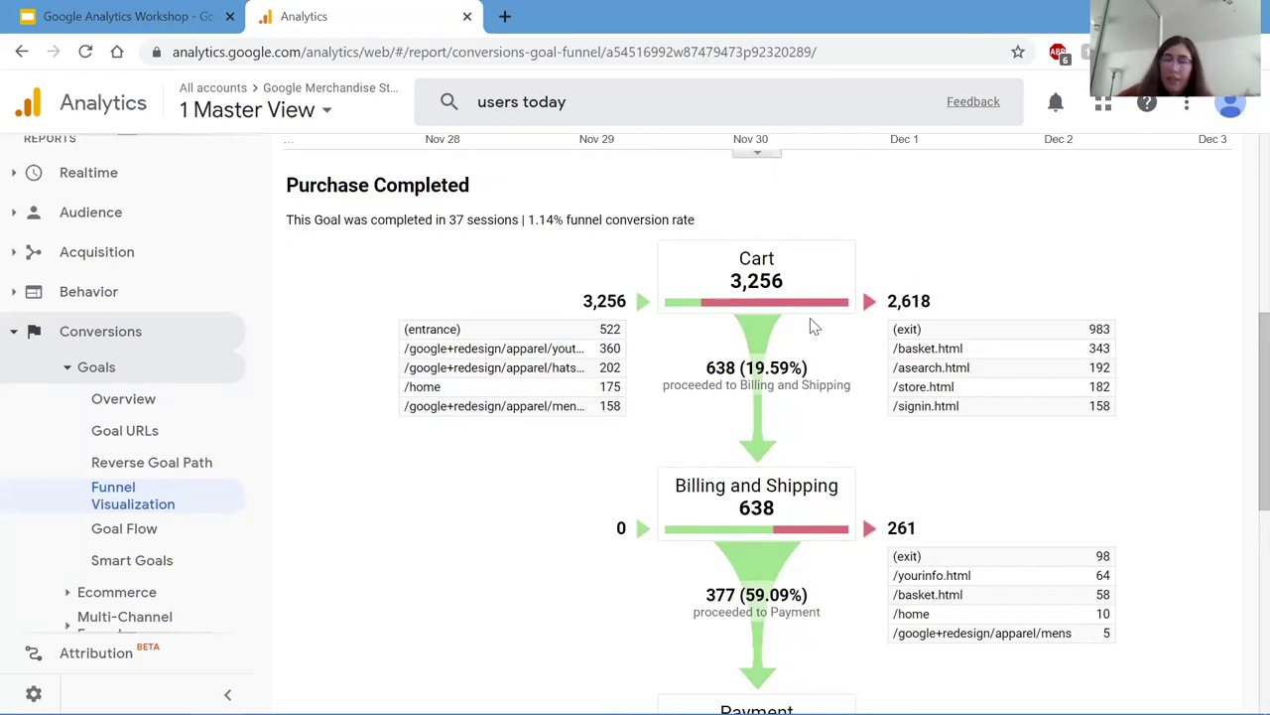
- Highlight the 377 sessions that reached Payment, then return to the workshop slides
scroll(810, 320, "down", 2)
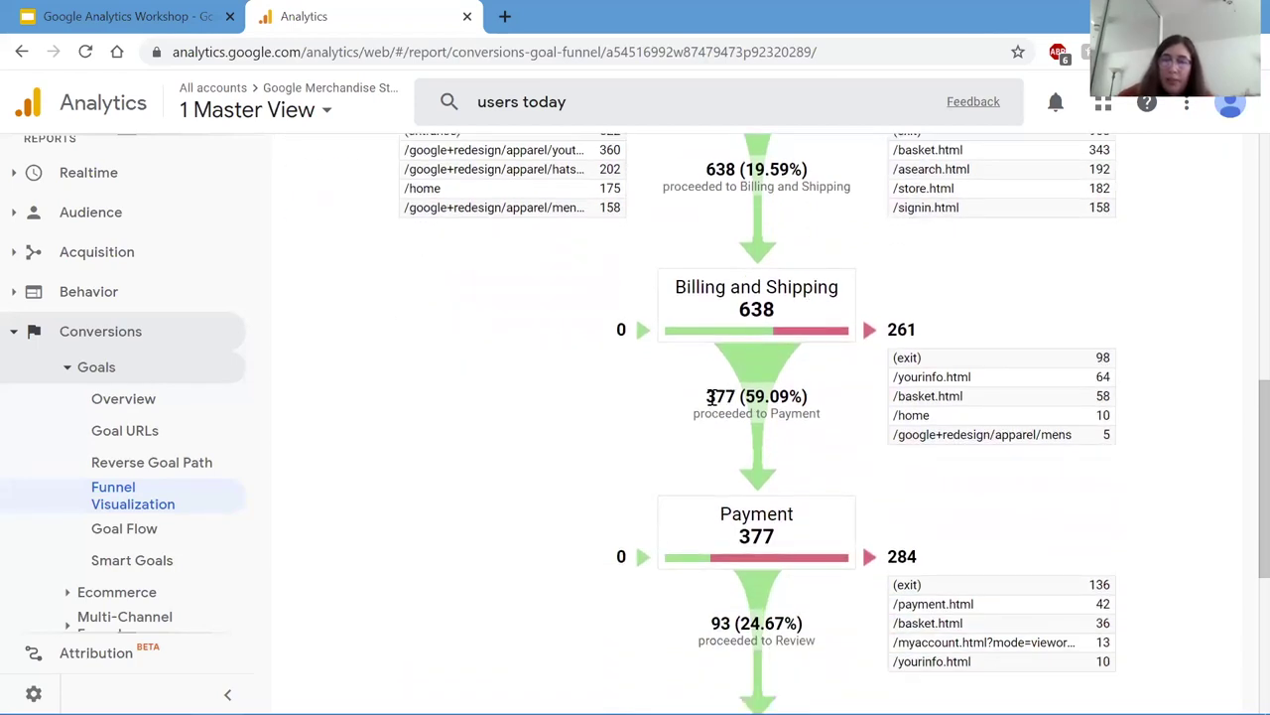
double_click(723, 396)
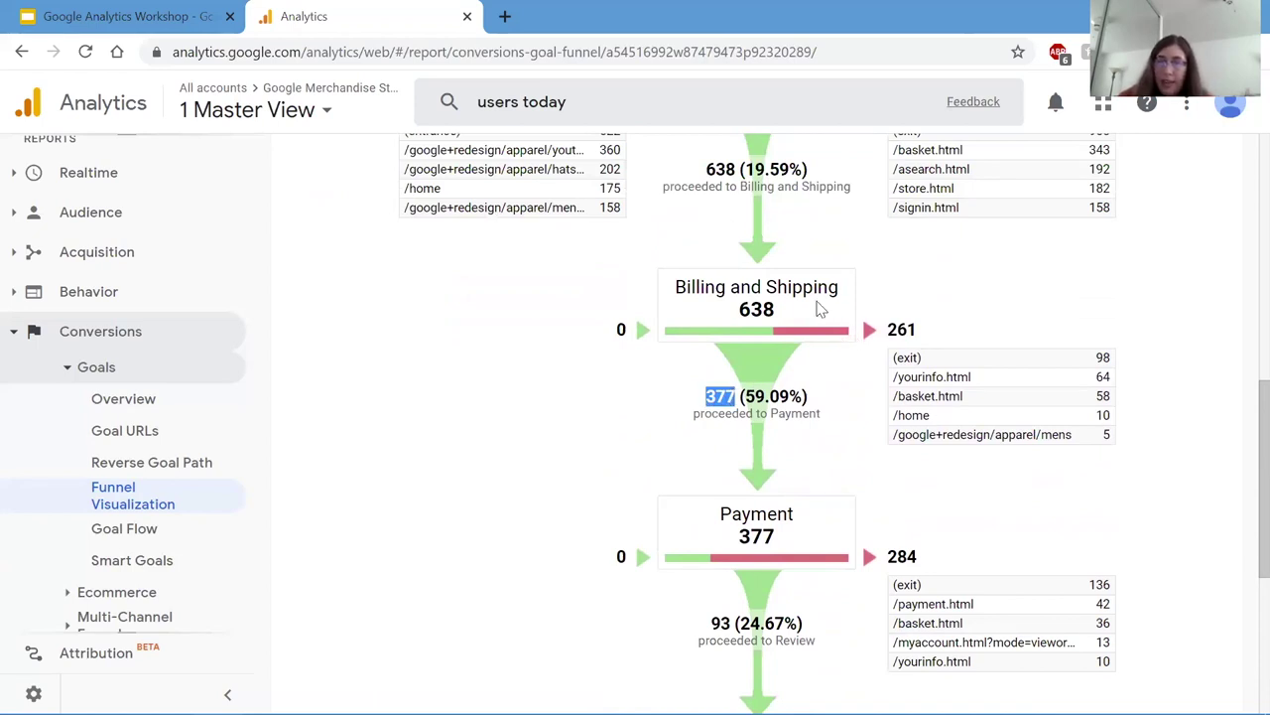
scroll(853, 287, "down", 2)
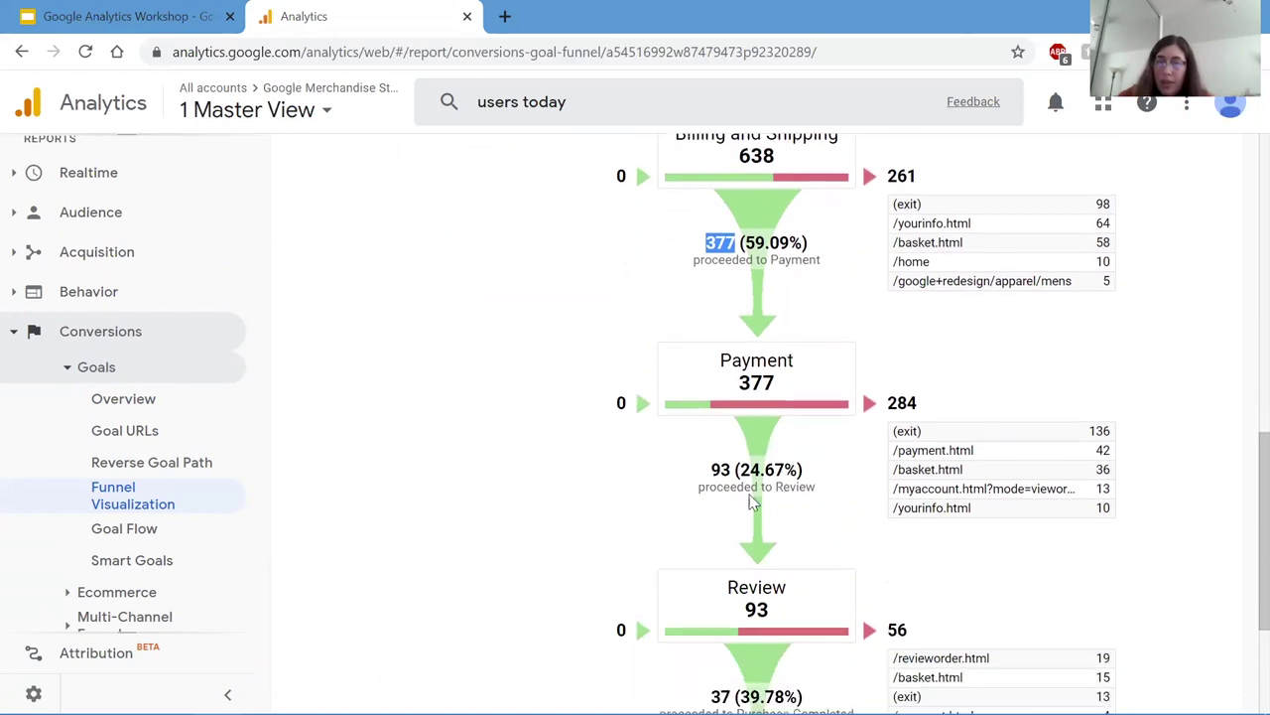
scroll(751, 502, "down", 1)
left_click(514, 411)
scroll(514, 412, "up", 1)
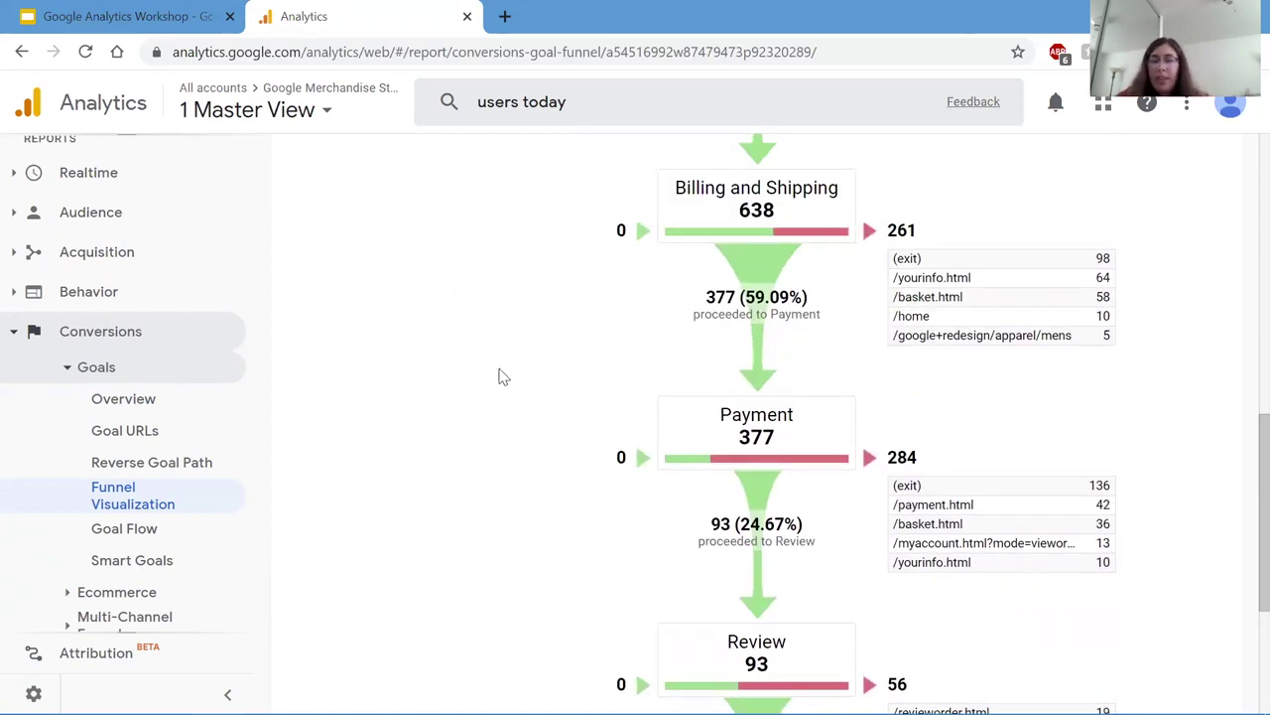
left_click(62, 16)
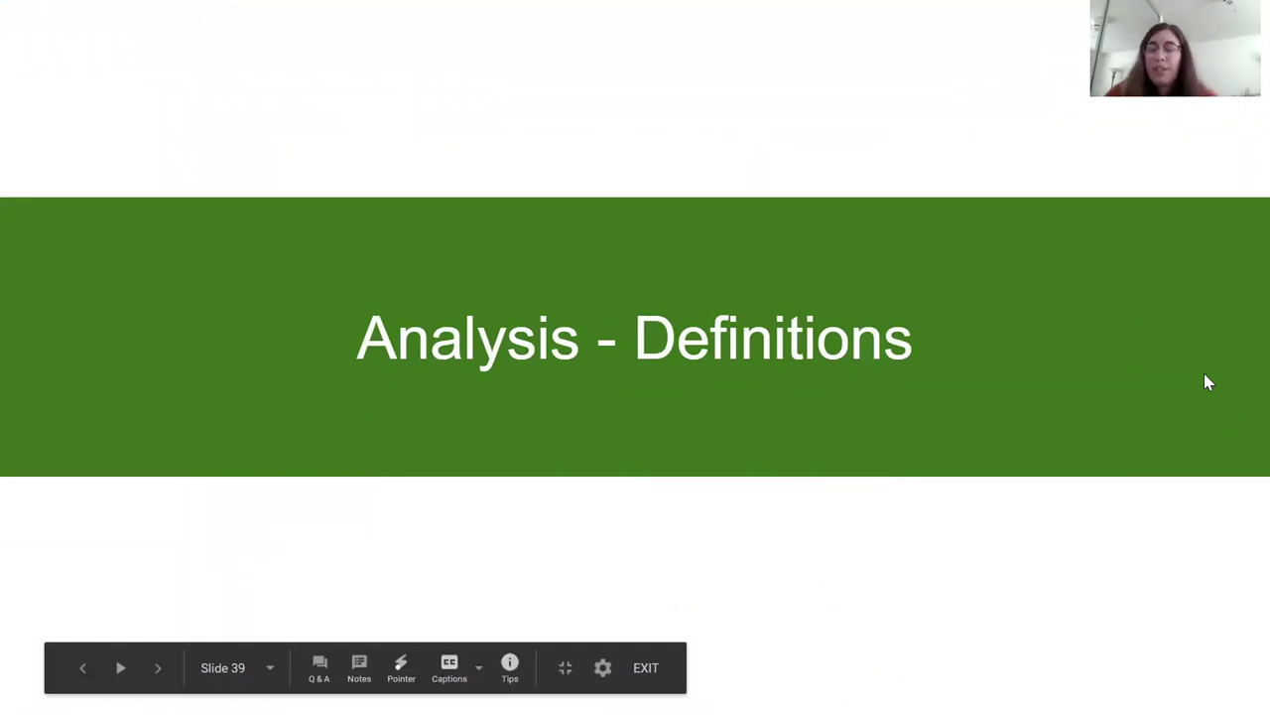
- Advance to Definitions, revealing Bounce Rate, Sessions, and the Analytics age table example
key("Right")
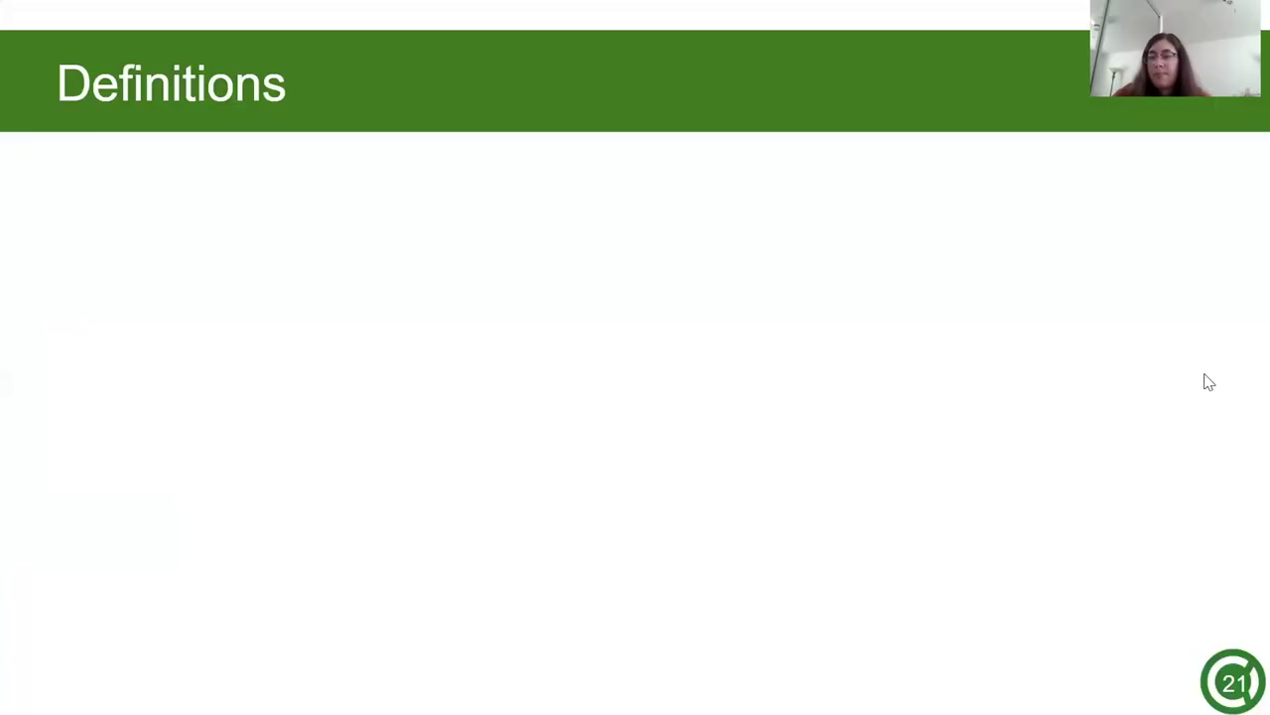
key("Right")
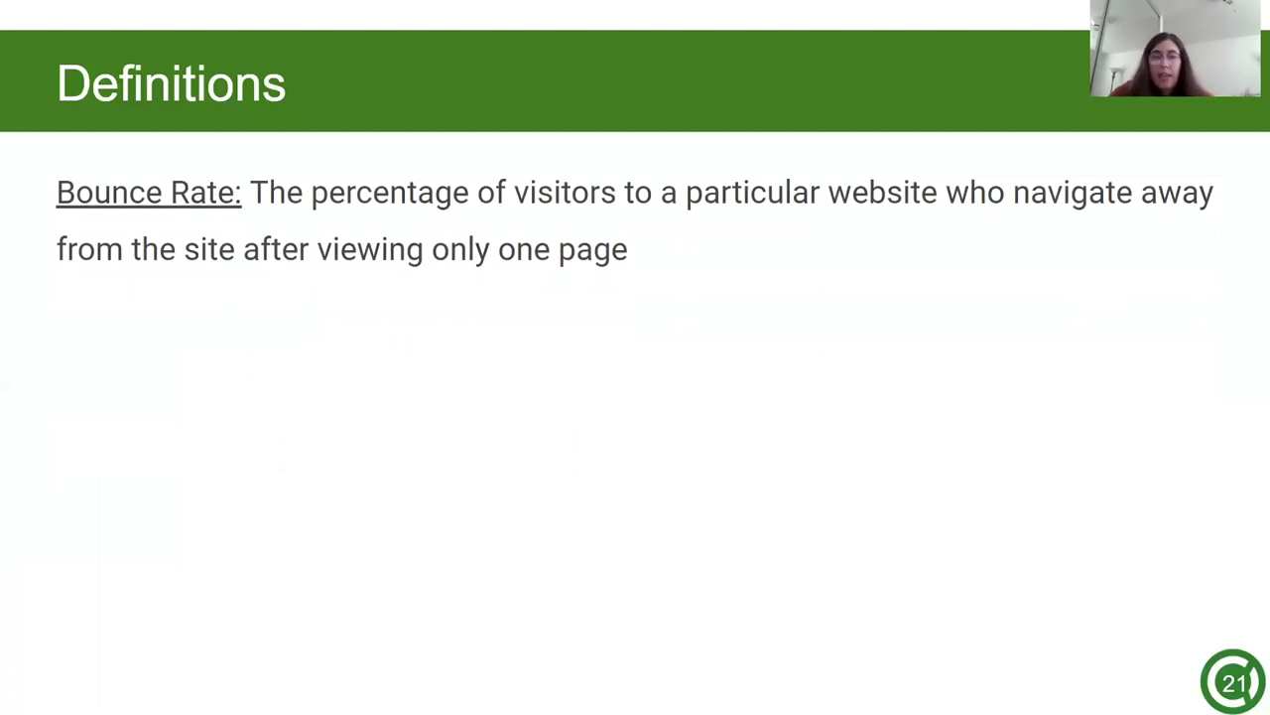
key("Right")
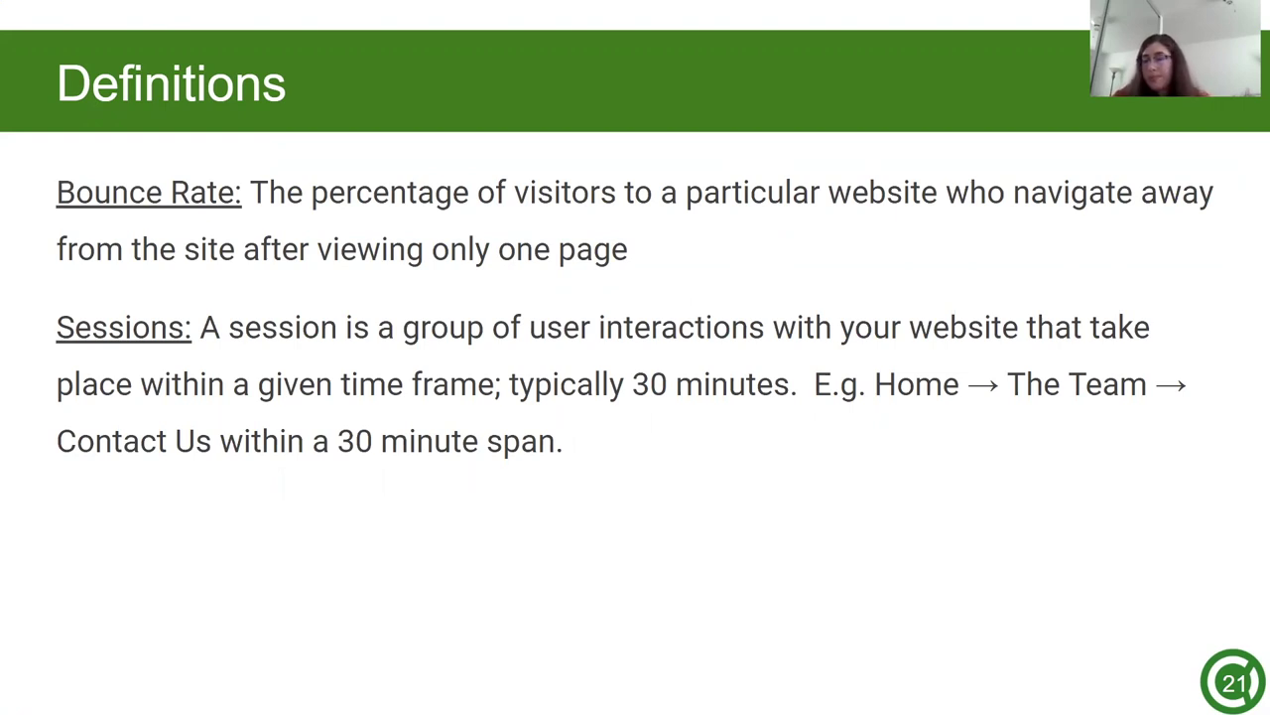
key("Right")
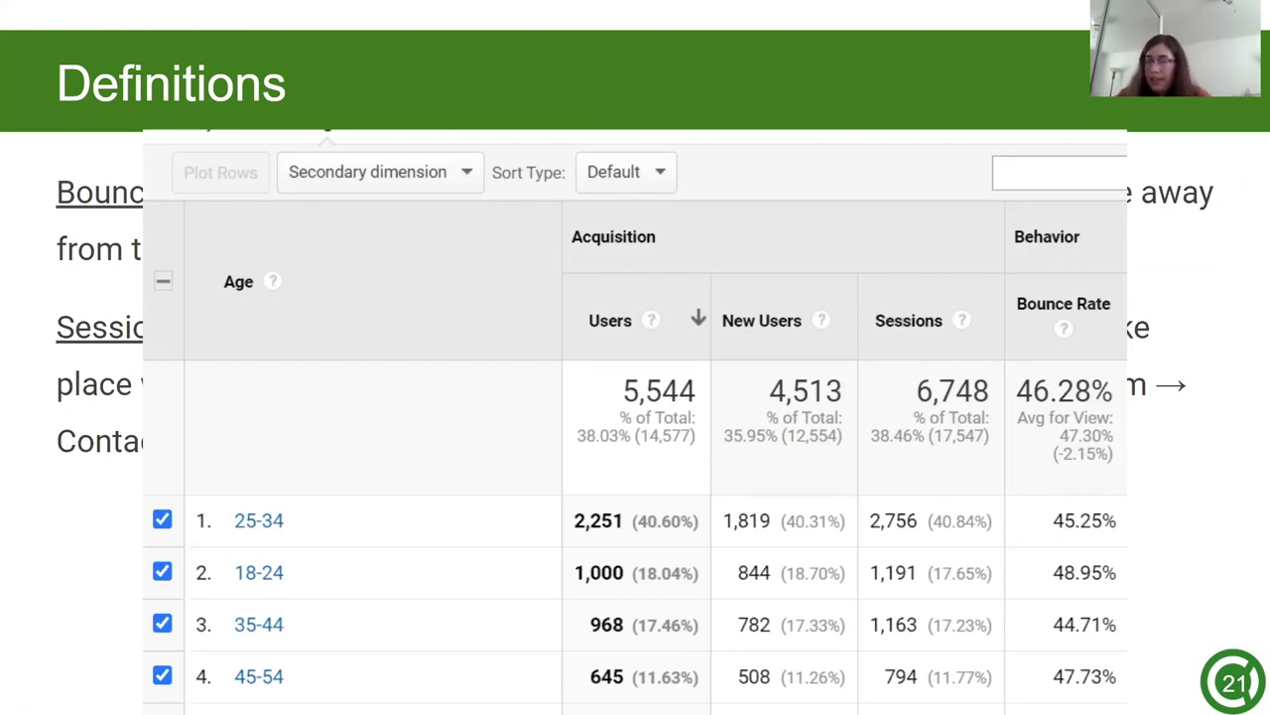
- Advance the slideshow to slide 24, How To: Dates
key("Right")
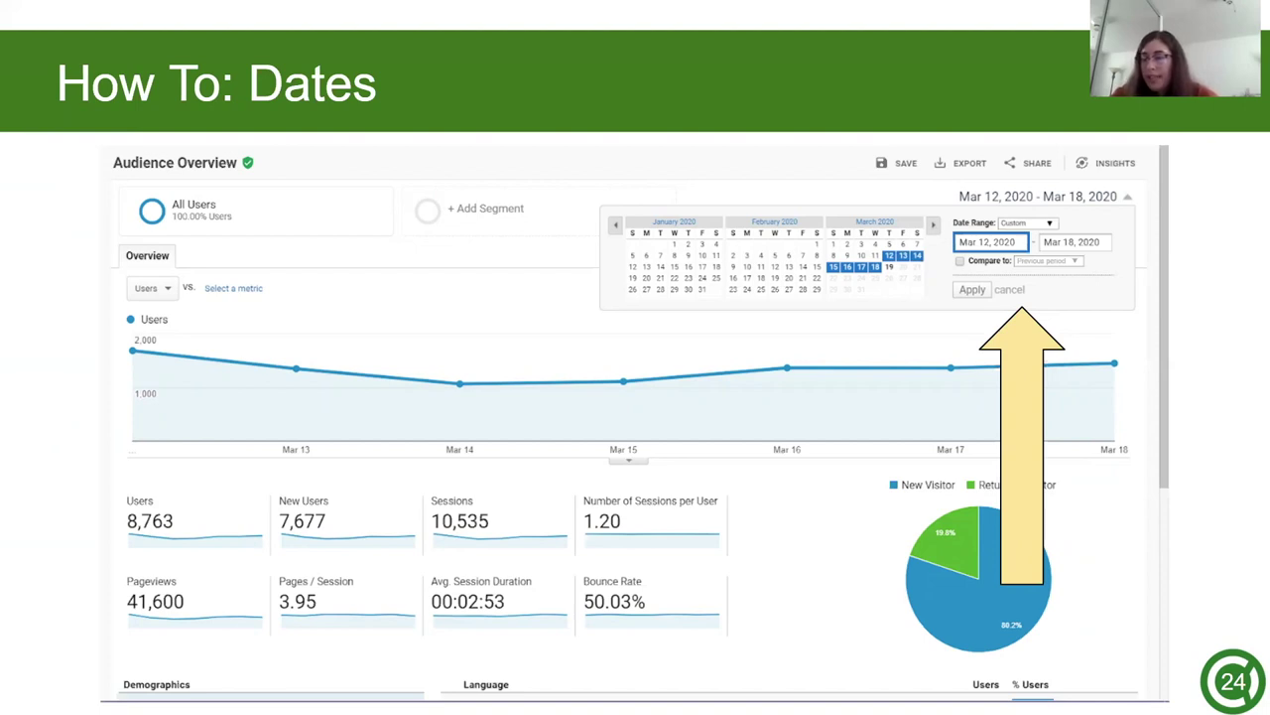
- Advance to slide 25, How To: Segments, comparing All Users with Made a Purchase
key("Right")
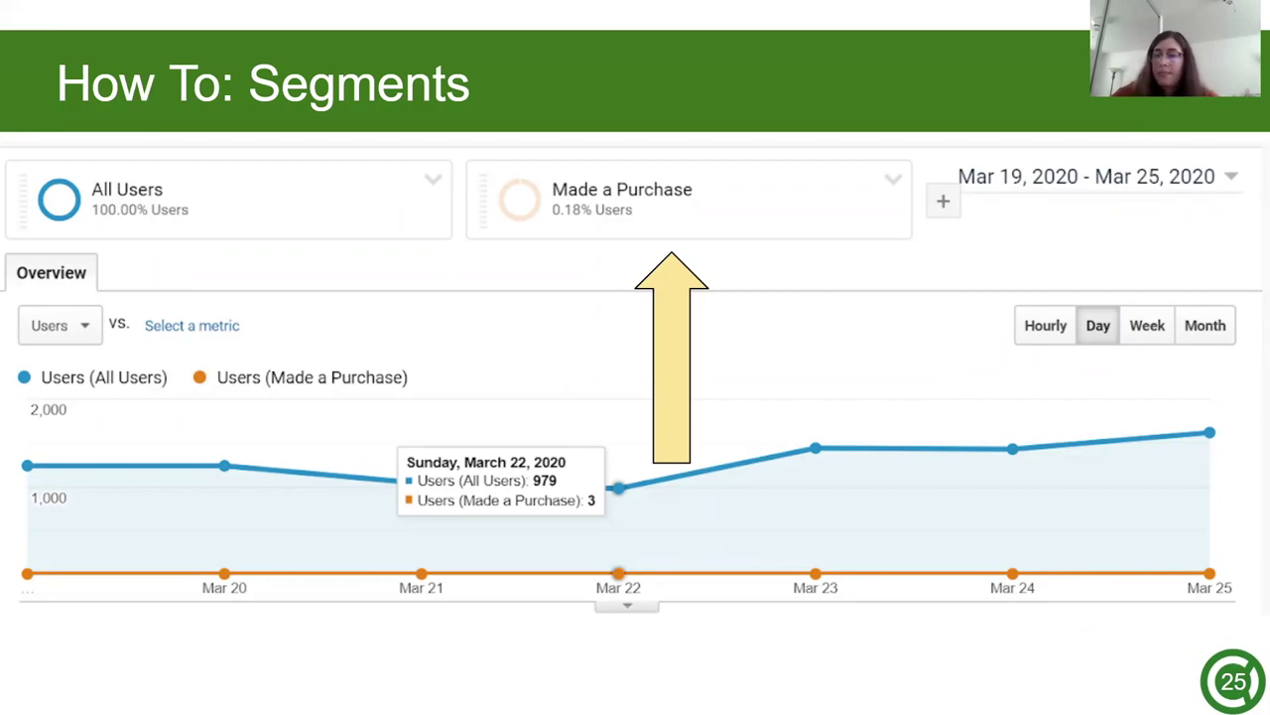
- Advance to slide 26, How To: Metrics, charting Users versus Avg. Session Duration
key("Right")
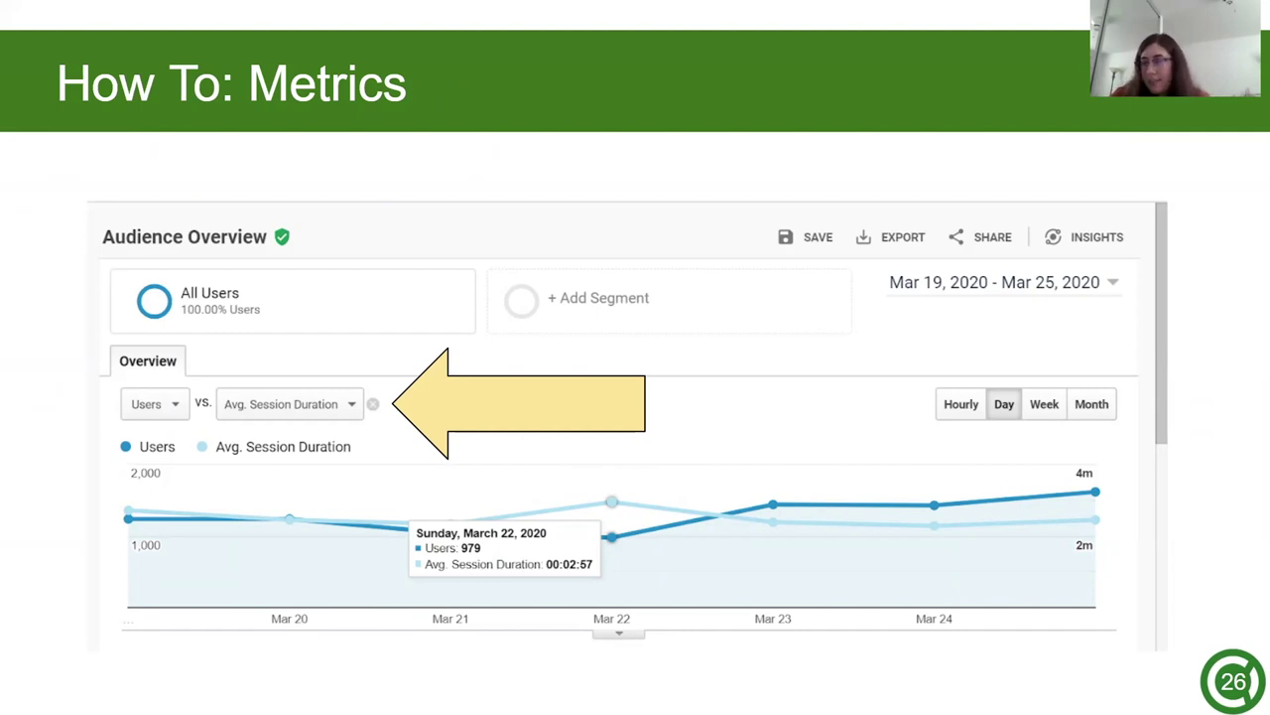
- Advance to slide 27, How To: Secondary Dimensions
key("Right")
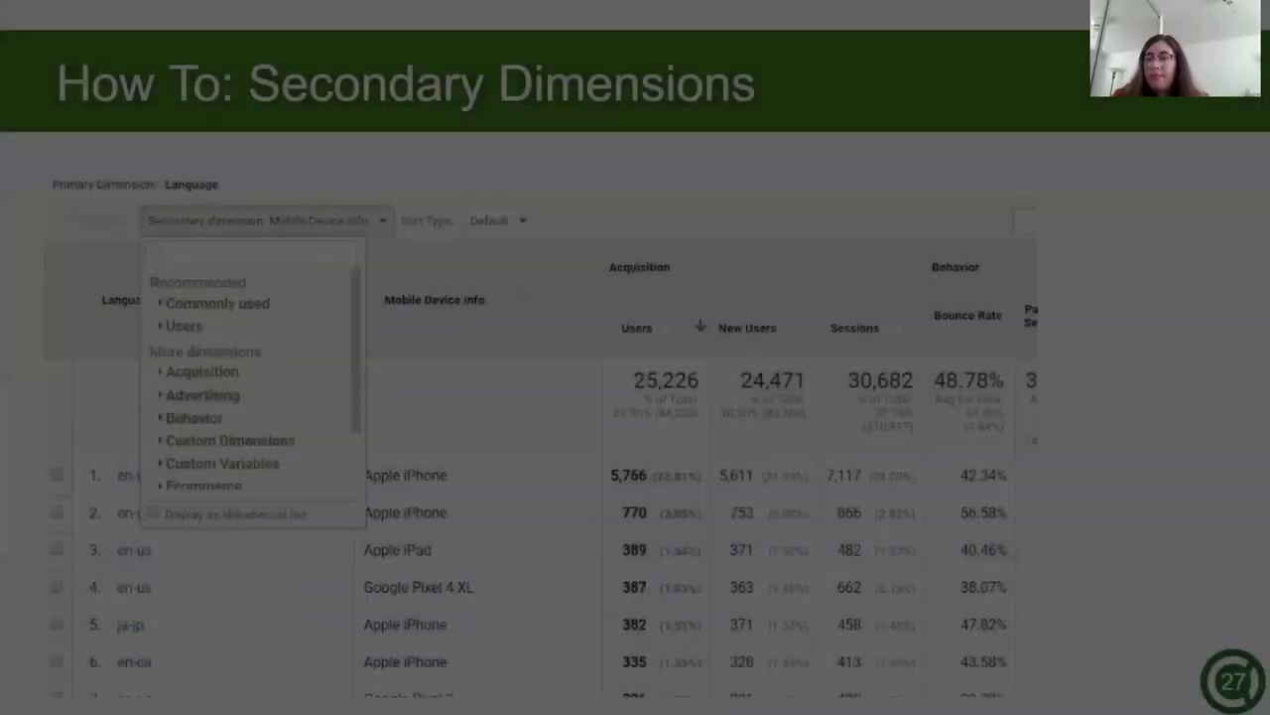